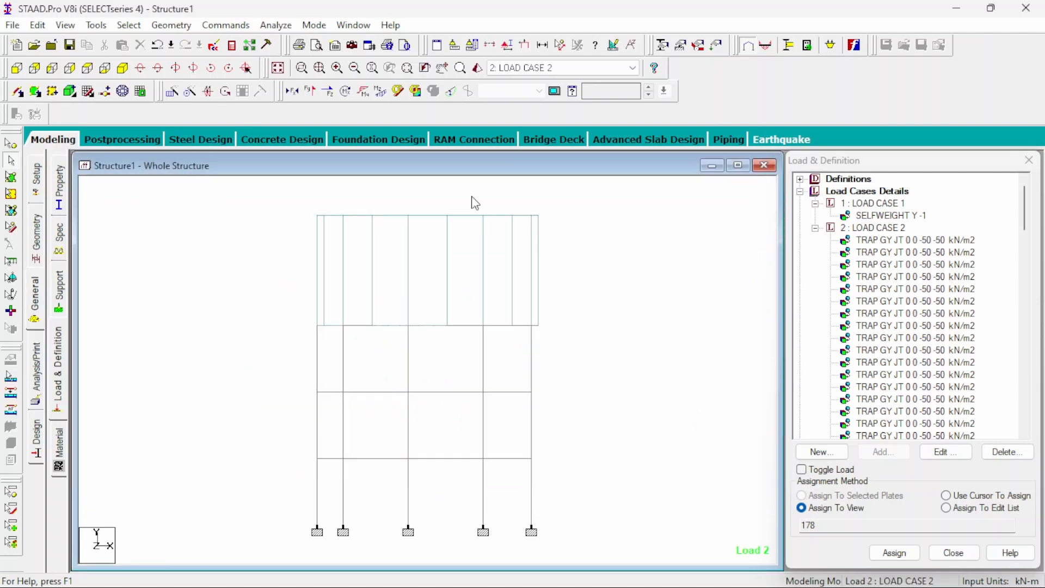
Create a new Space structure file named Structure2 with meter and kilonewton units
{"action": "left_click", "coordinate": [12, 25]}
{"action": "left_click", "coordinate": [28, 40]}
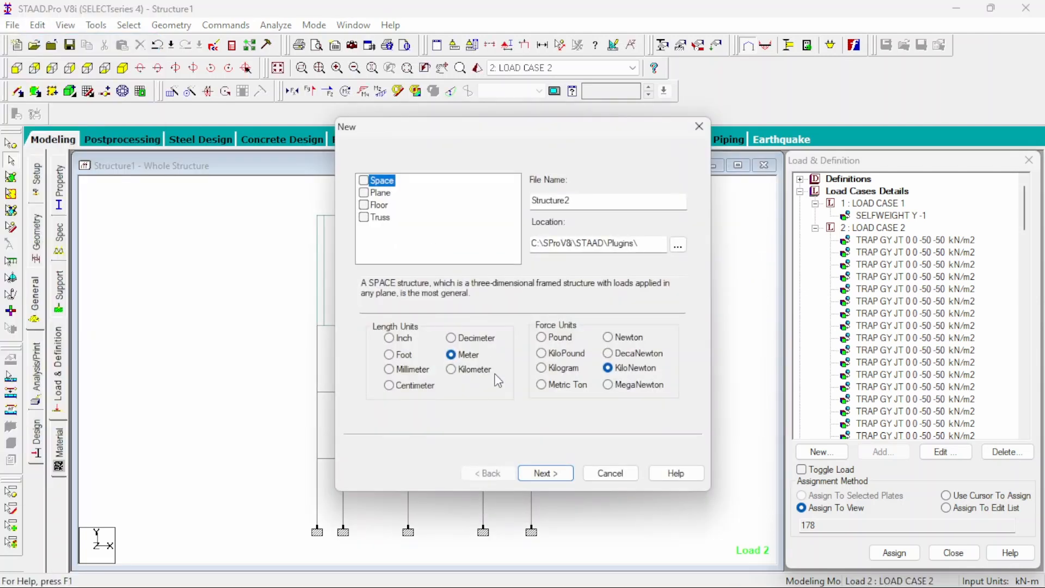
{"action": "left_click", "coordinate": [538, 477]}
{"action": "left_click", "coordinate": [545, 473]}
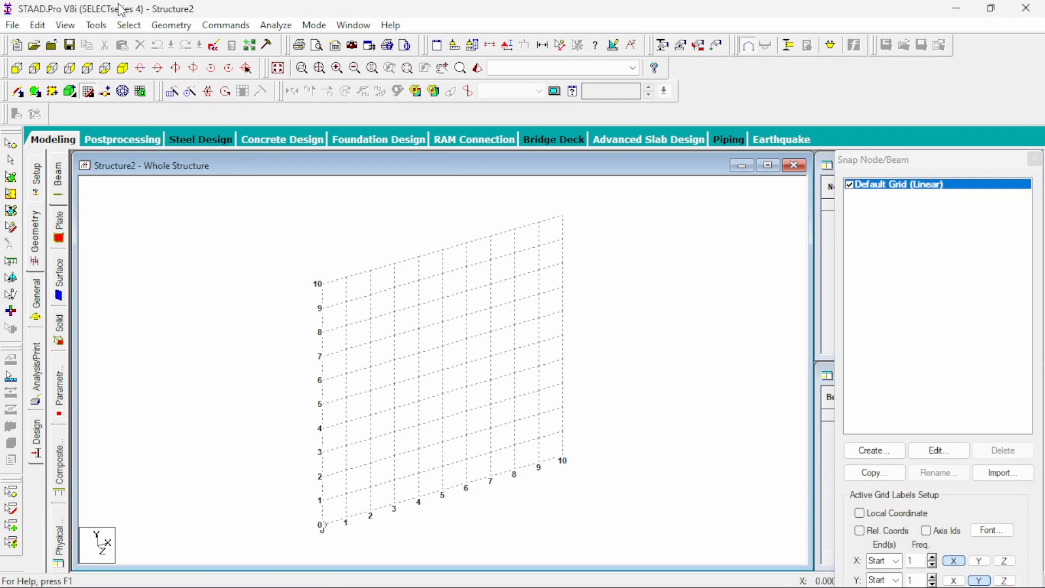
Generate a Reverse Cylindrical Frame in the Structure Wizard with 5 m length, 5 m radius, 1 bay along the length and 18 along the periphery
{"action": "left_click", "coordinate": [175, 26]}
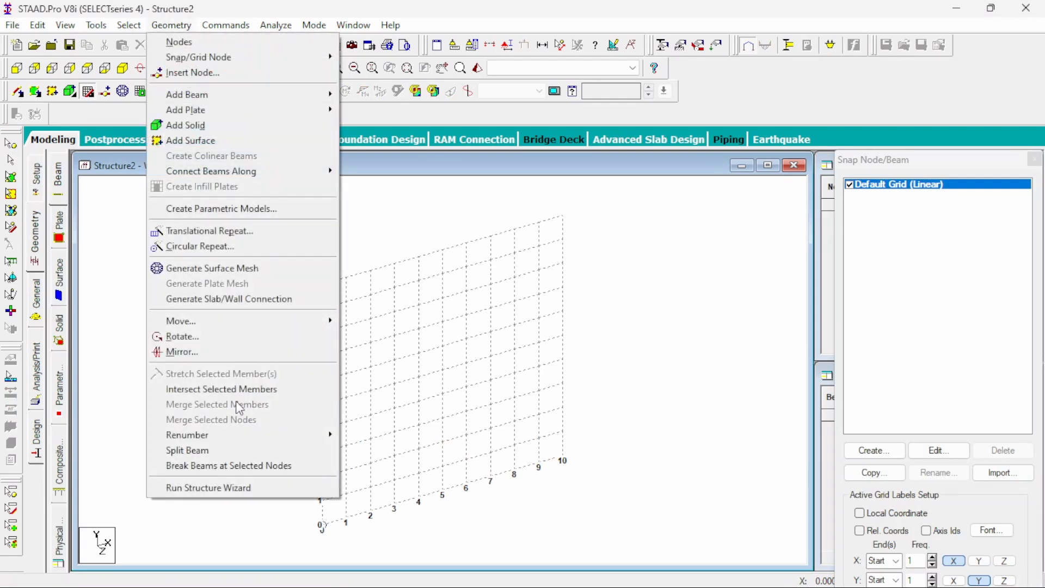
{"action": "left_click", "coordinate": [214, 488]}
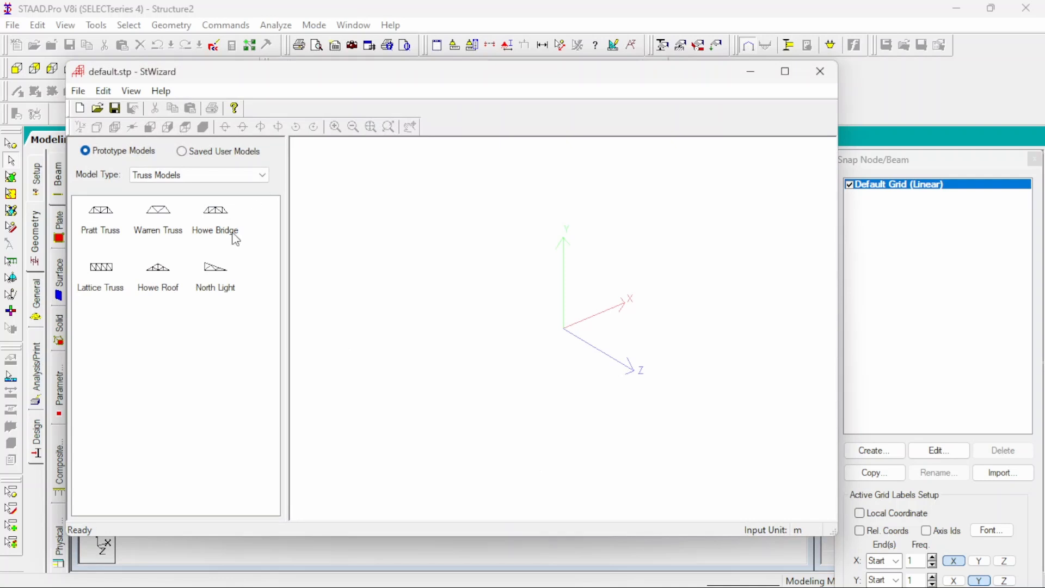
{"action": "left_click", "coordinate": [184, 173]}
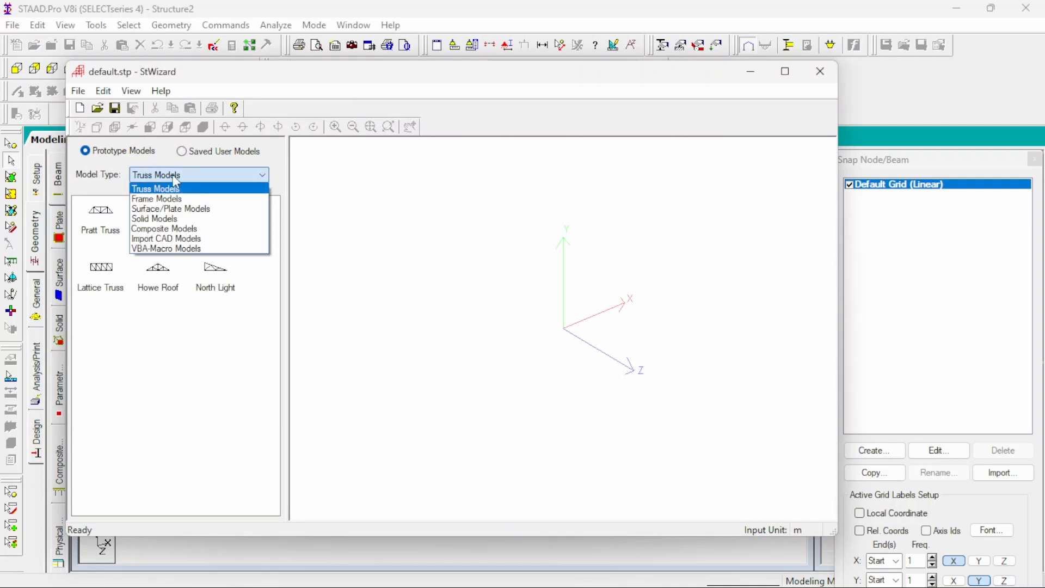
{"action": "left_click", "coordinate": [161, 200]}
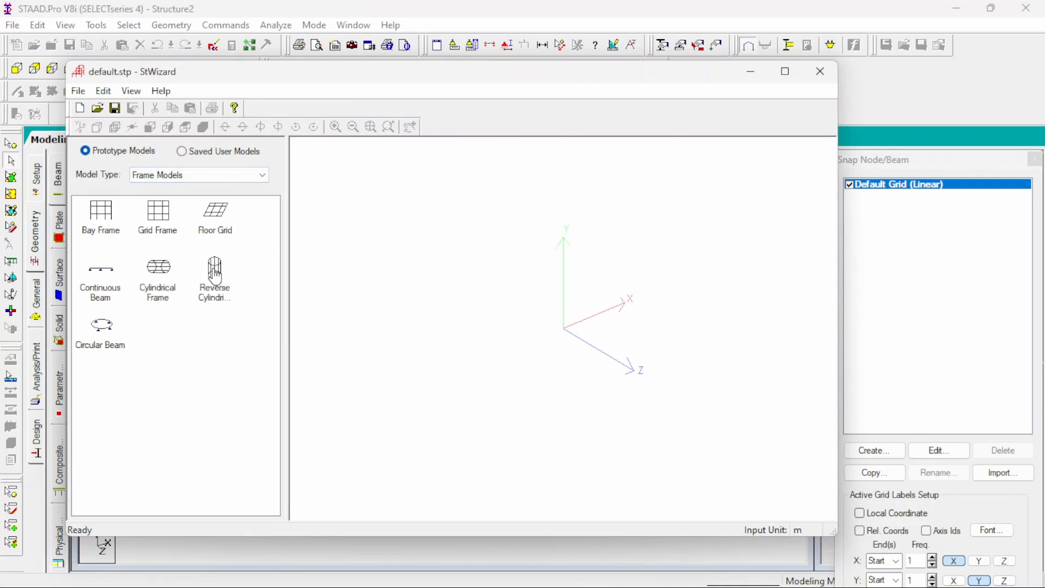
{"action": "left_click_drag", "start_coordinate": [215, 275], "coordinate": [381, 274]}
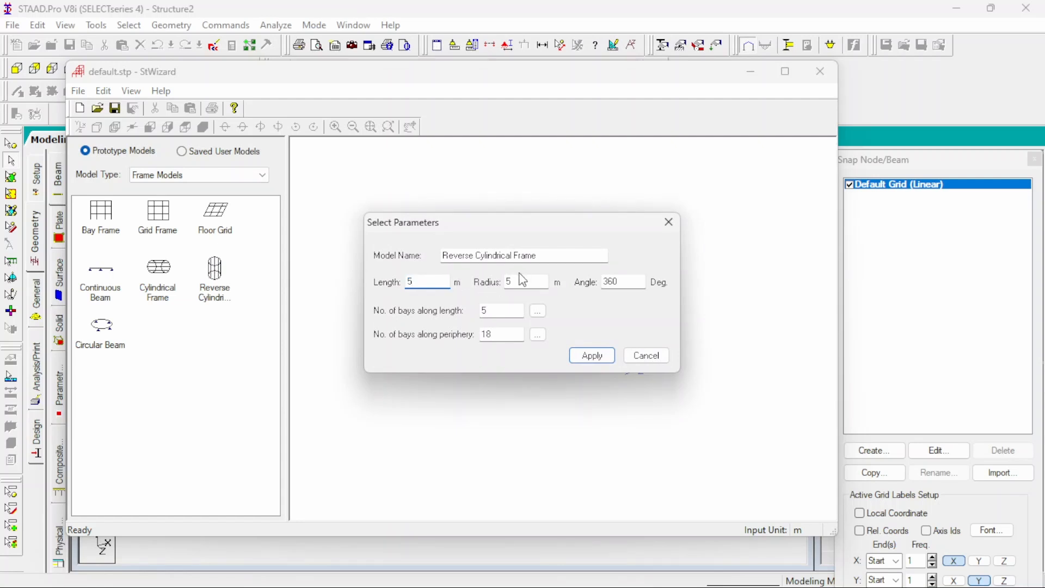
{"action": "left_click_drag", "start_coordinate": [507, 311], "coordinate": [443, 318]}
{"action": "type", "text": "1"}
{"action": "left_click", "coordinate": [576, 362]}
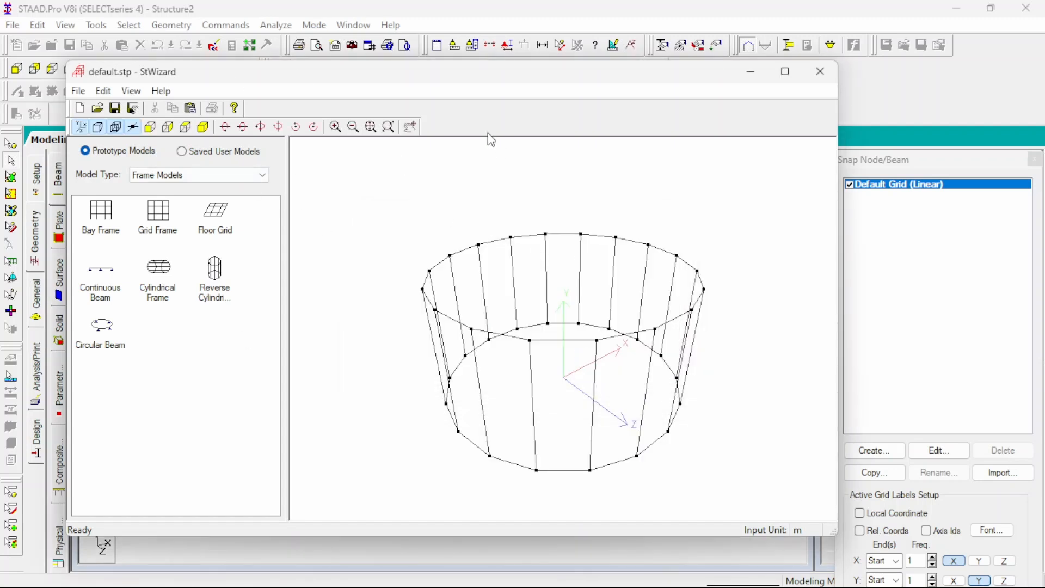
Transfer the wizard prototype into the structure model at X, Y and Z offsets of 0 m
{"action": "left_click", "coordinate": [820, 71]}
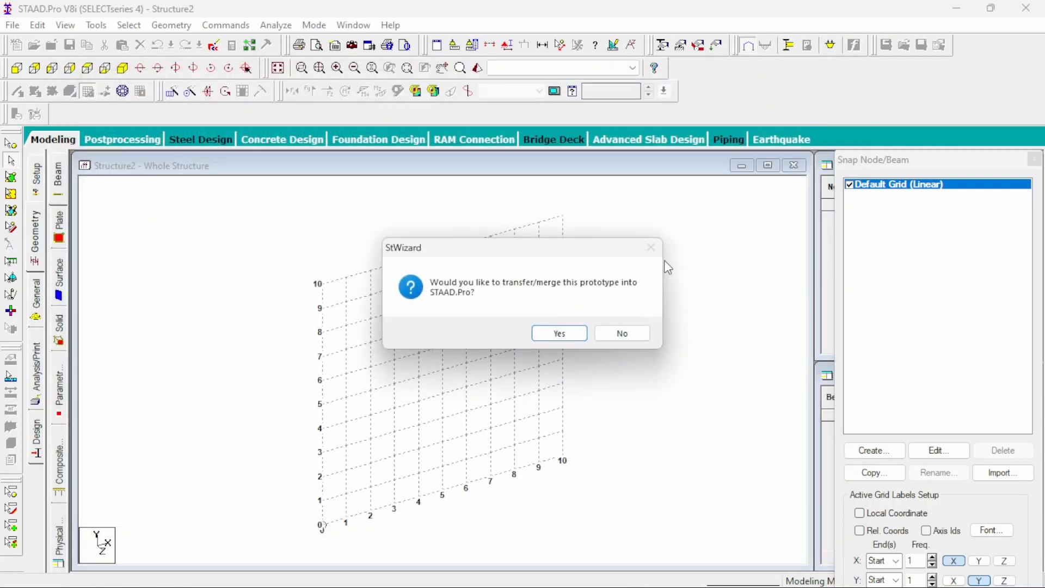
{"action": "left_click", "coordinate": [552, 342]}
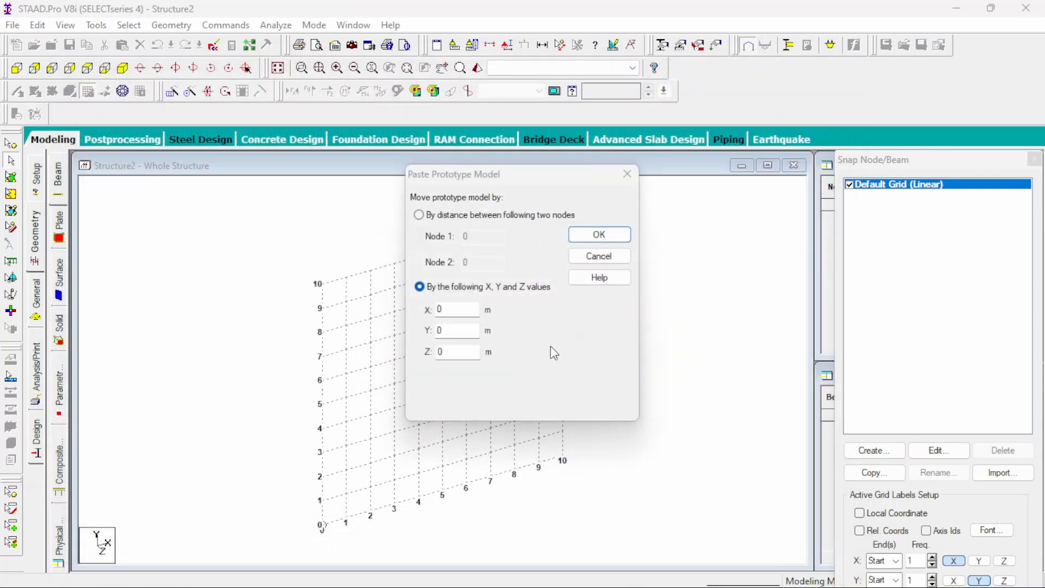
{"action": "left_click", "coordinate": [584, 236]}
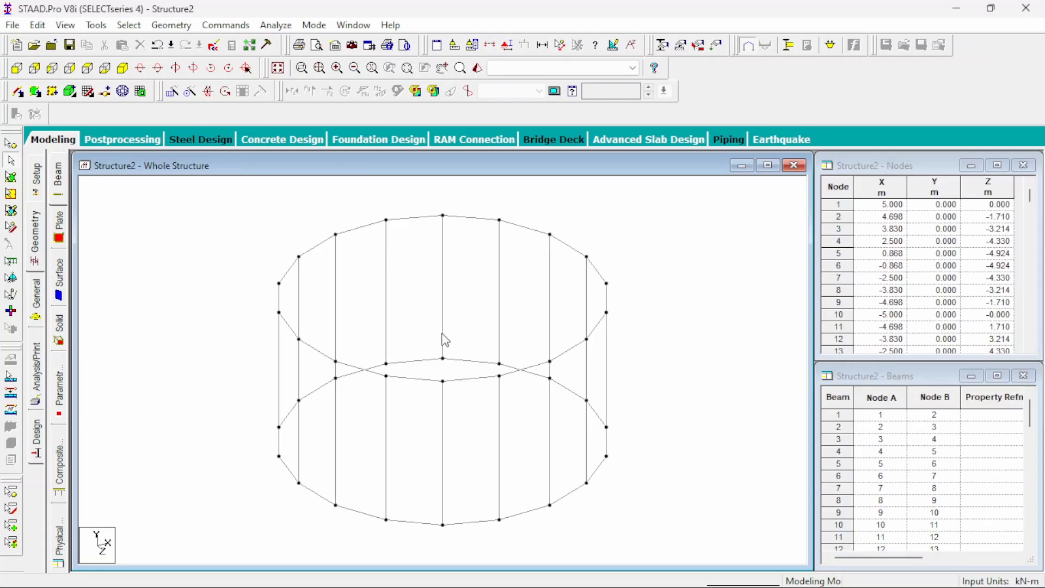
Display only the bottom ring's beams in the active window in isometric view, with node selection active
{"action": "middle_click_drag", "start_coordinate": [372, 381], "coordinate": [374, 340]}
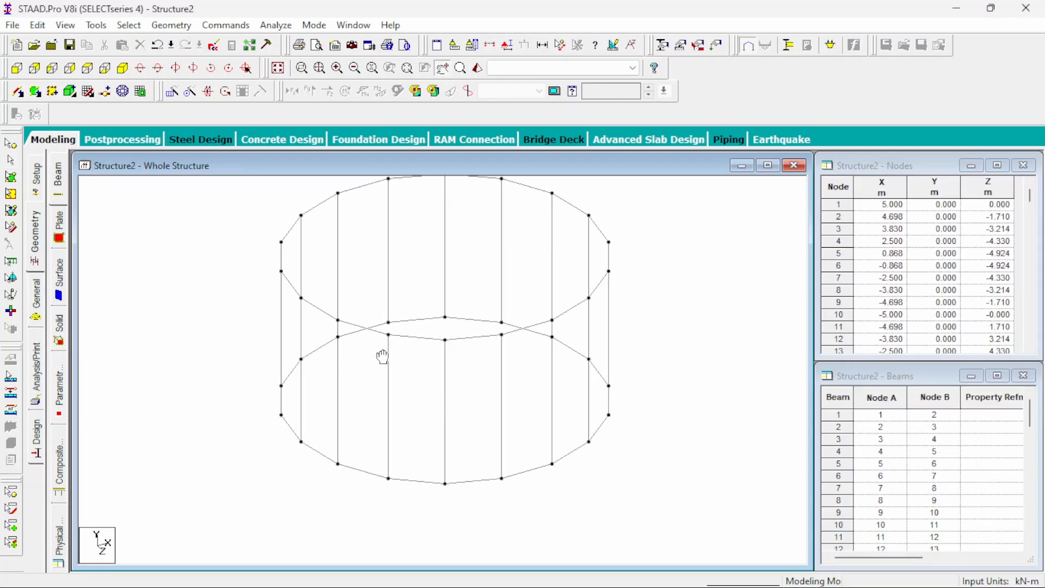
{"action": "left_click", "coordinate": [19, 71]}
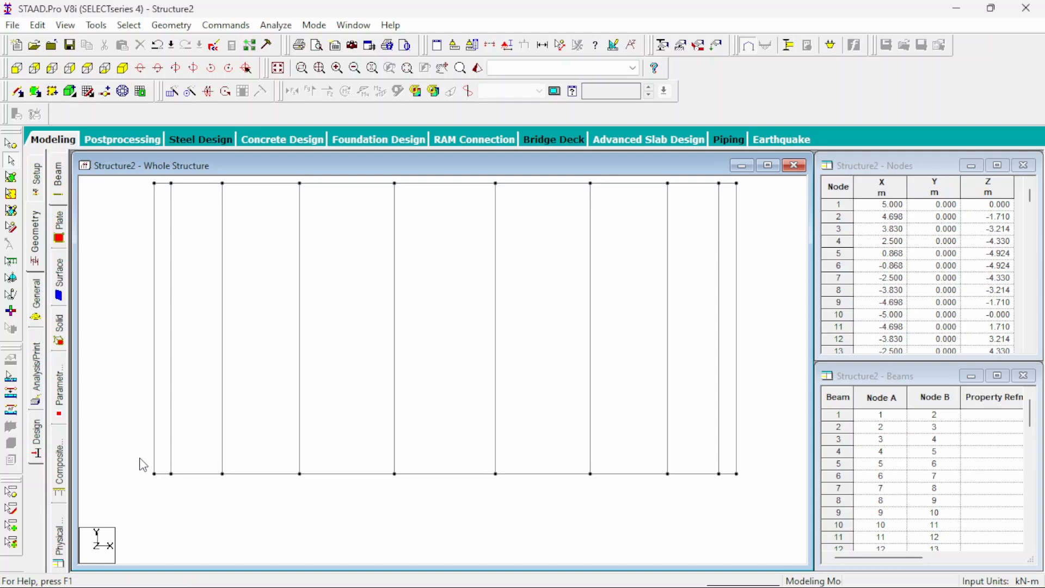
{"action": "left_click", "coordinate": [11, 144]}
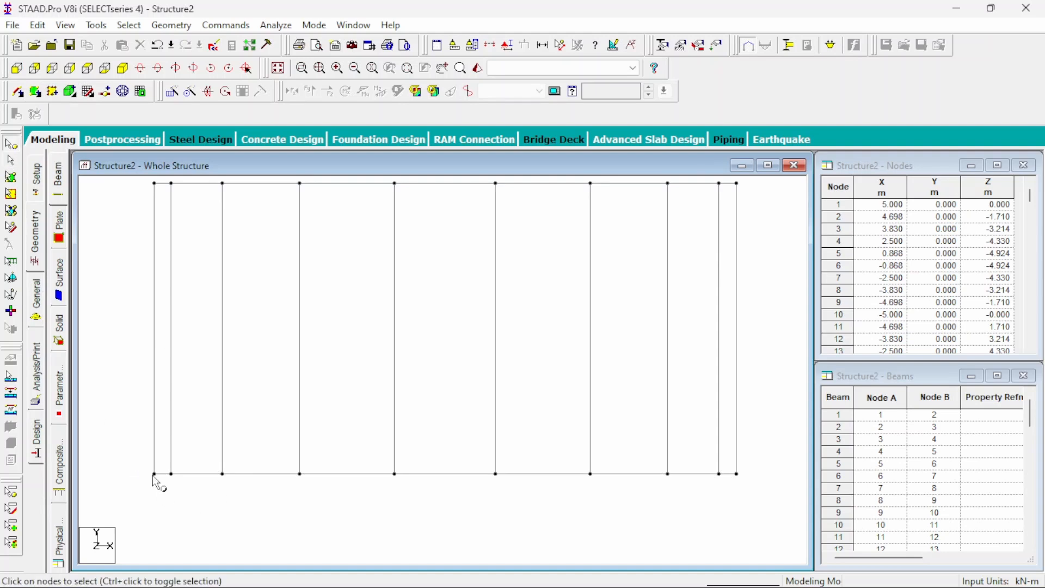
{"action": "left_click", "coordinate": [10, 162]}
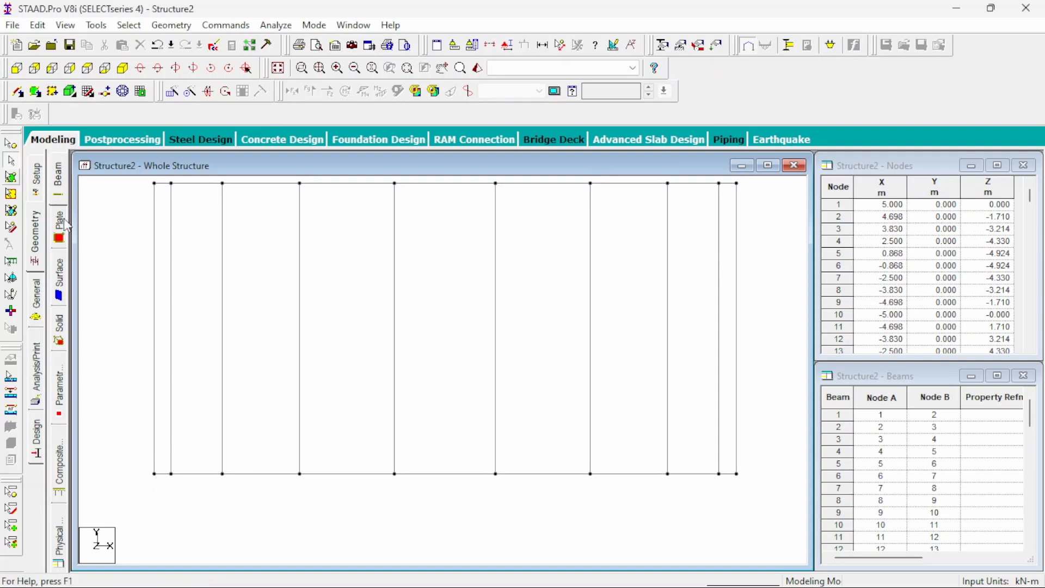
{"action": "left_click_drag", "start_coordinate": [769, 509], "coordinate": [770, 512]}
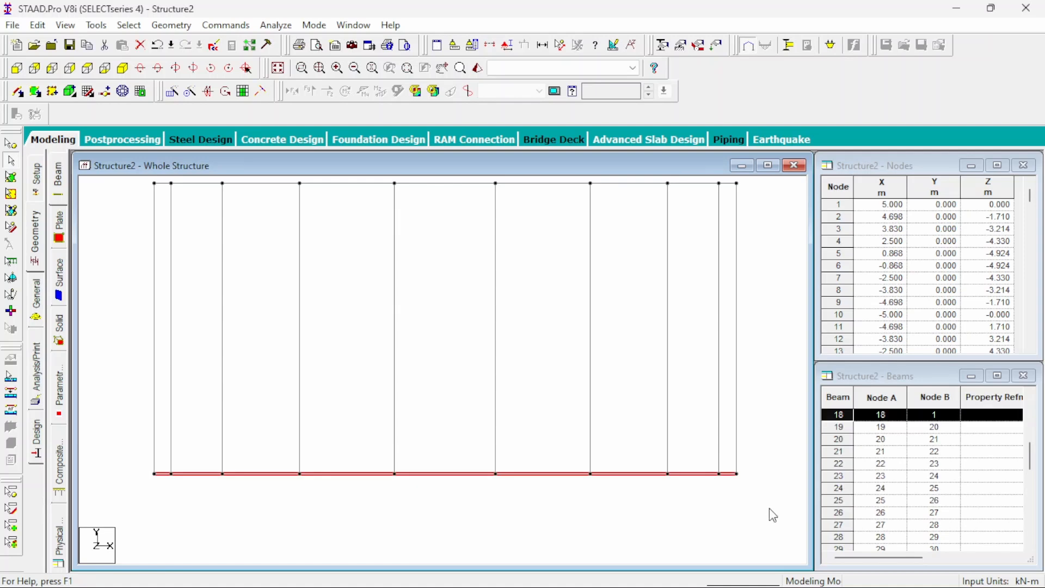
{"action": "right_click", "coordinate": [661, 506]}
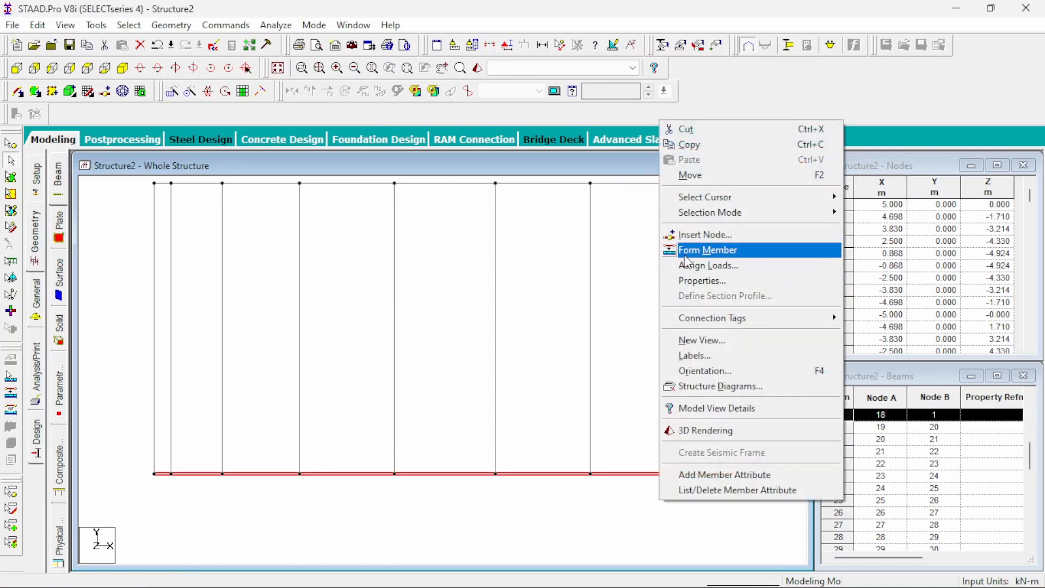
{"action": "left_click", "coordinate": [697, 340]}
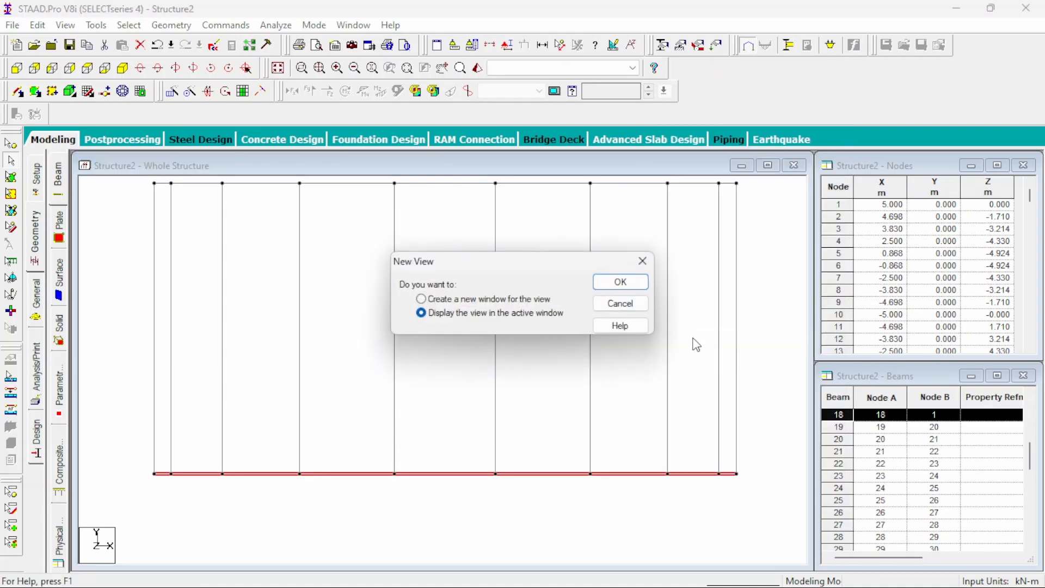
{"action": "left_click", "coordinate": [621, 287]}
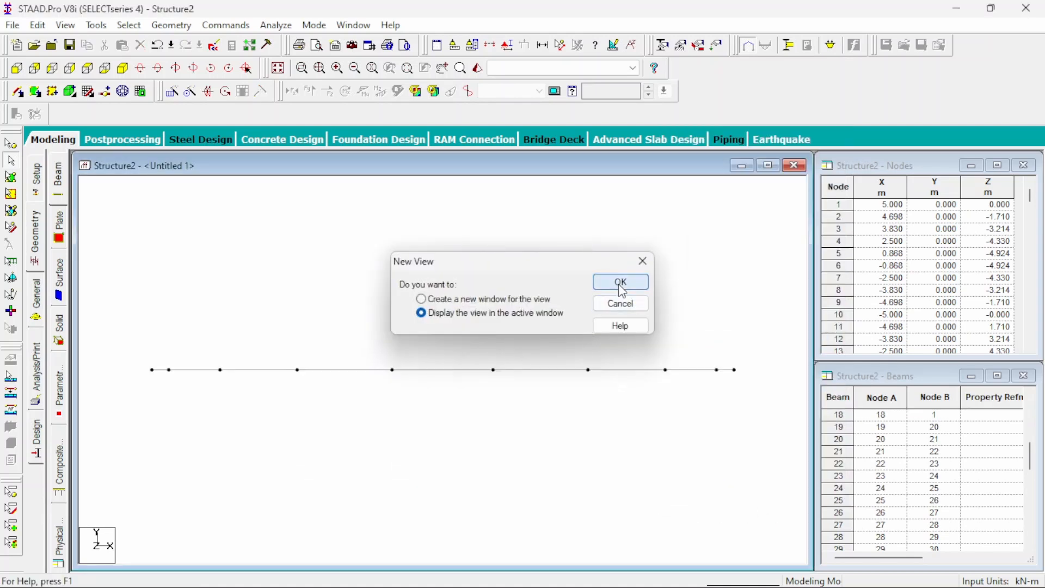
{"action": "left_click", "coordinate": [122, 69]}
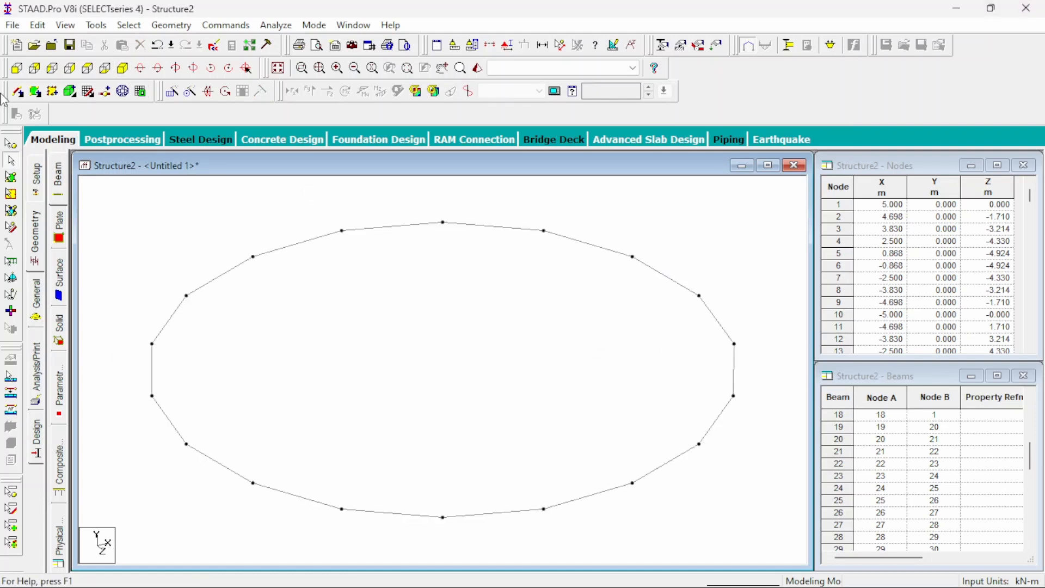
{"action": "left_click", "coordinate": [10, 143]}
{"action": "left_click", "coordinate": [175, 284]}
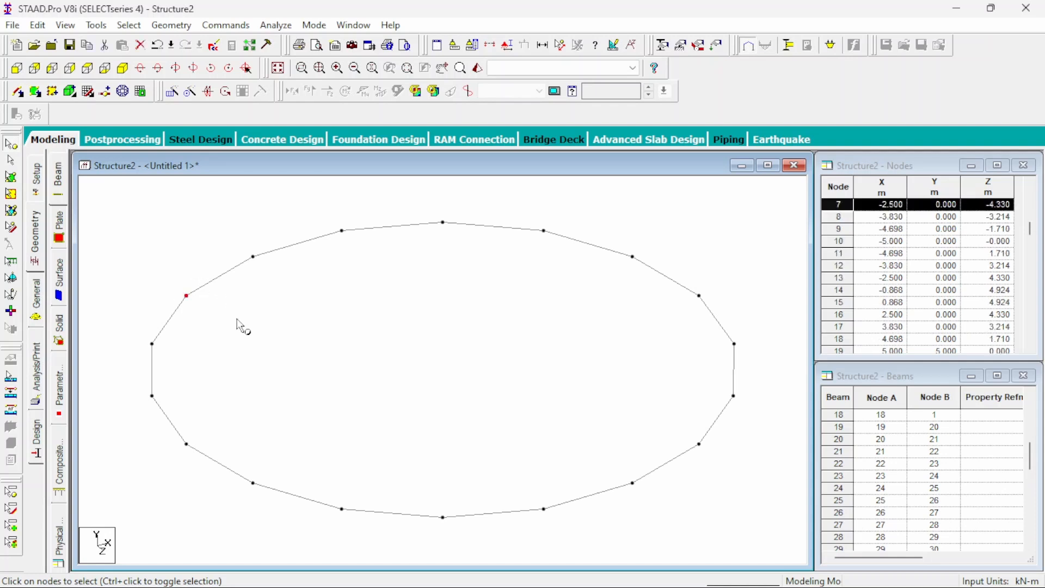
{"action": "left_click_drag", "start_coordinate": [387, 277], "coordinate": [388, 278], "text": "ctrl"}
{"action": "left_click_drag", "start_coordinate": [524, 197], "coordinate": [579, 276], "text": "ctrl"}
{"action": "left_click_drag", "start_coordinate": [683, 266], "coordinate": [717, 324], "text": "ctrl"}
{"action": "left_click_drag", "start_coordinate": [672, 425], "coordinate": [741, 482], "text": "ctrl"}
{"action": "left_click_drag", "start_coordinate": [517, 487], "coordinate": [561, 530], "text": "ctrl"}
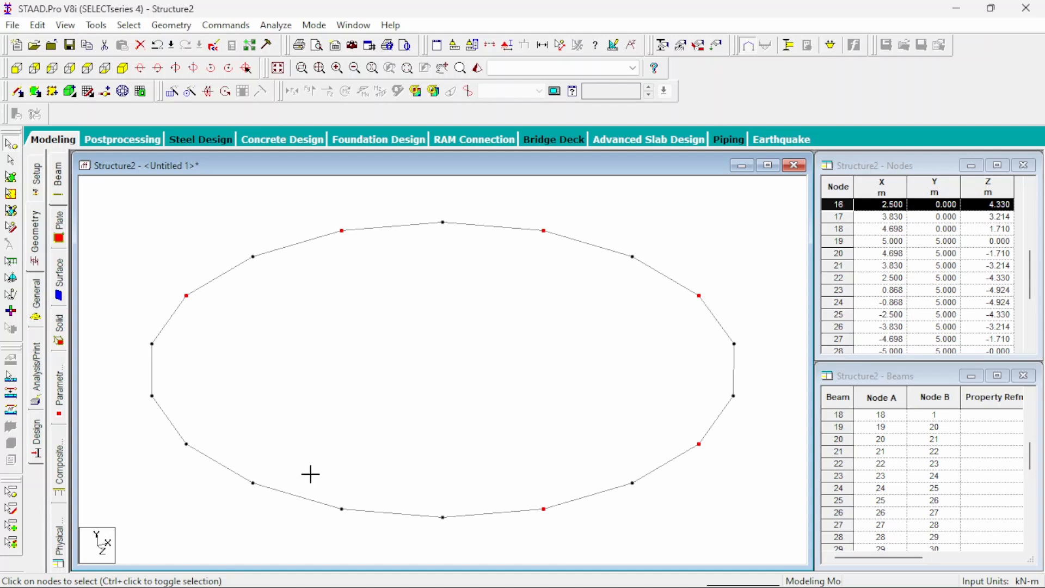
{"action": "left_click_drag", "start_coordinate": [311, 474], "coordinate": [362, 548], "text": "ctrl"}
{"action": "left_click_drag", "start_coordinate": [202, 419], "coordinate": [168, 472], "text": "ctrl"}
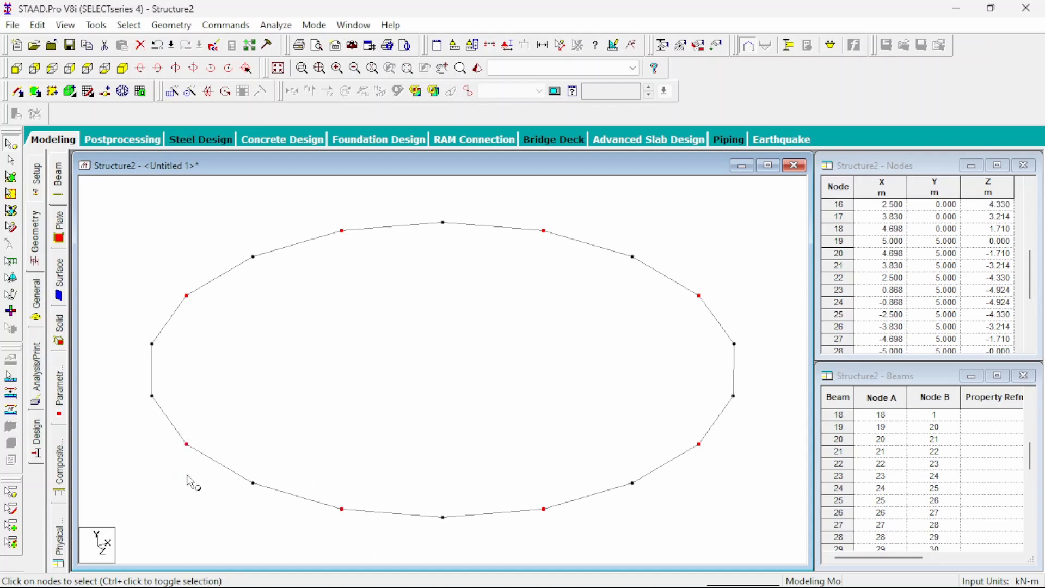
{"action": "left_click", "coordinate": [170, 92]}
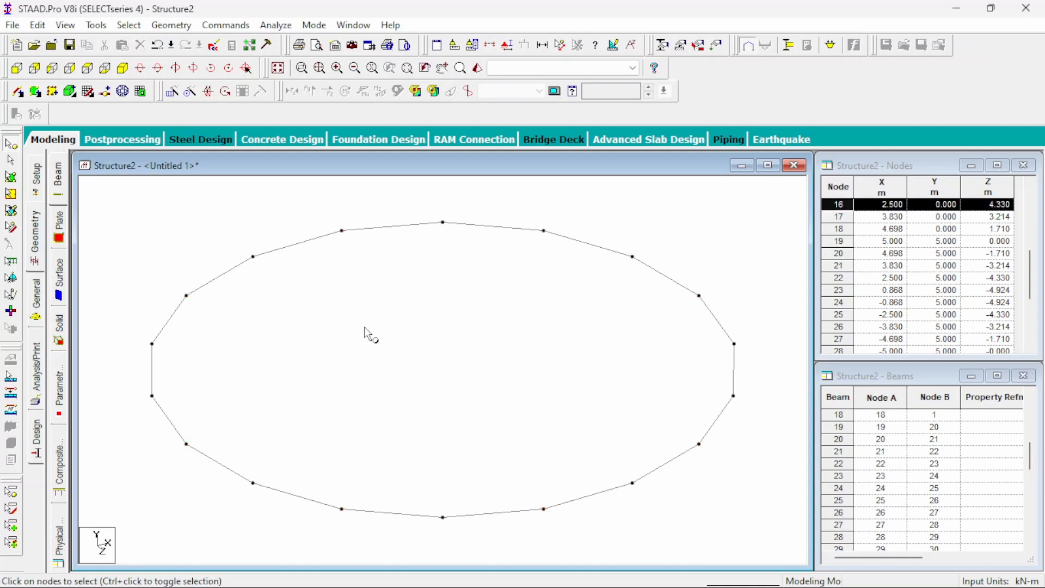
Translationally repeat every other node of the bottom ring in the Y direction, using 3 steps of -4 m with the steps linked
{"action": "left_click", "coordinate": [187, 295]}
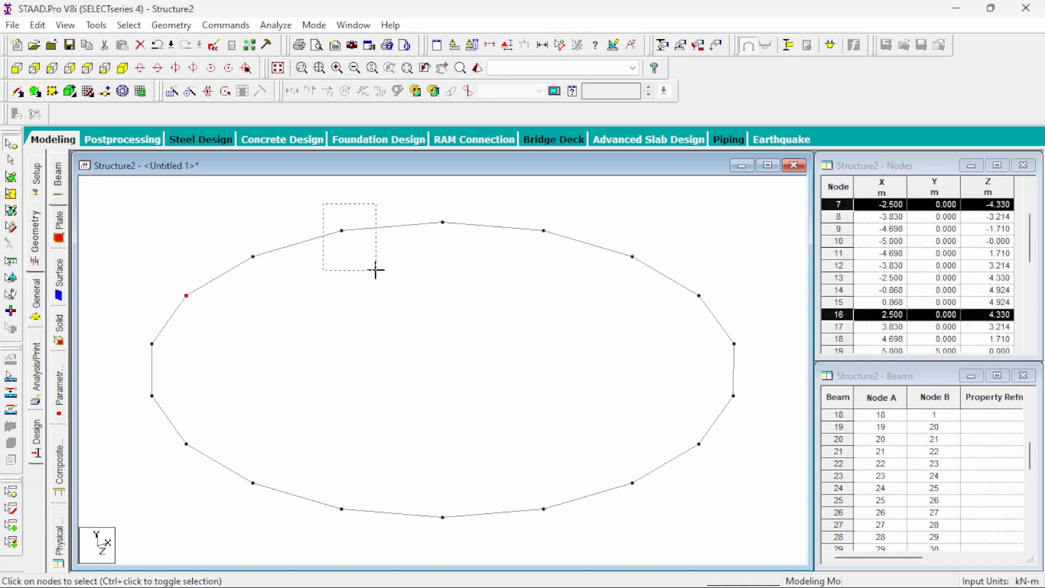
{"action": "left_click_drag", "start_coordinate": [577, 274], "coordinate": [578, 275], "text": "ctrl"}
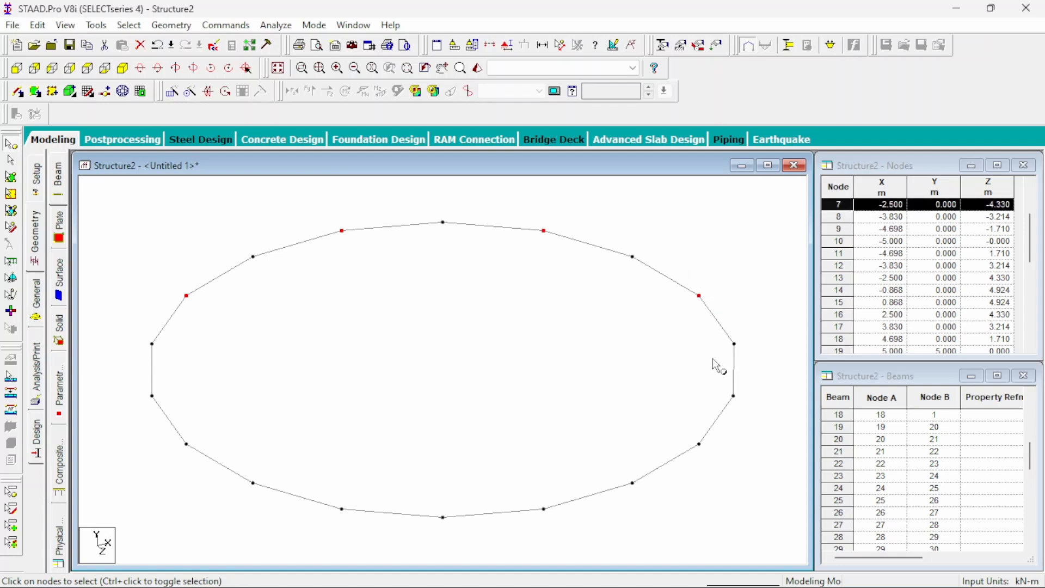
{"action": "left_click_drag", "start_coordinate": [751, 410], "coordinate": [751, 410], "text": "ctrl"}
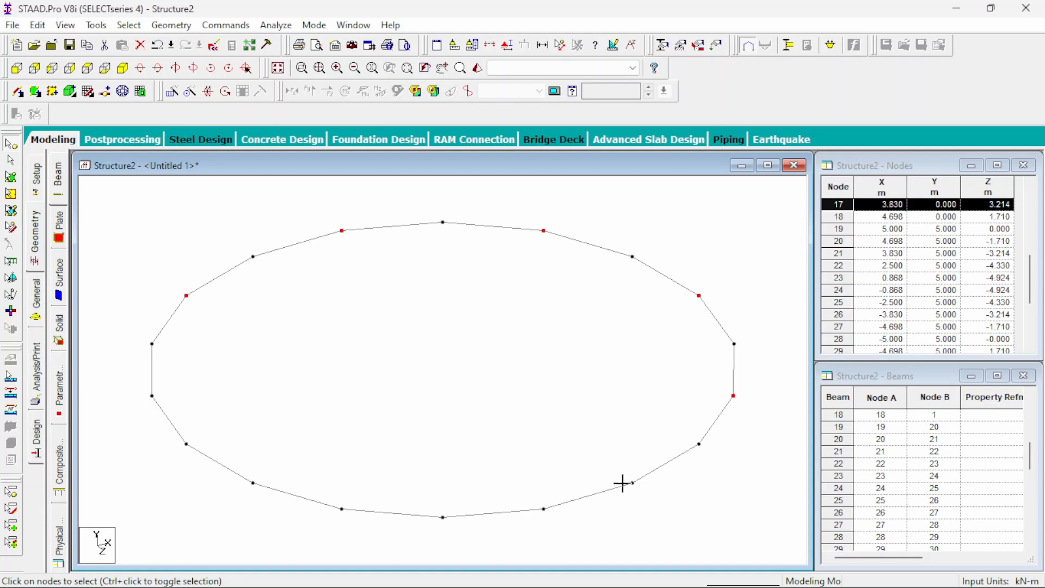
{"action": "left_click_drag", "start_coordinate": [426, 489], "coordinate": [471, 541], "text": "ctrl"}
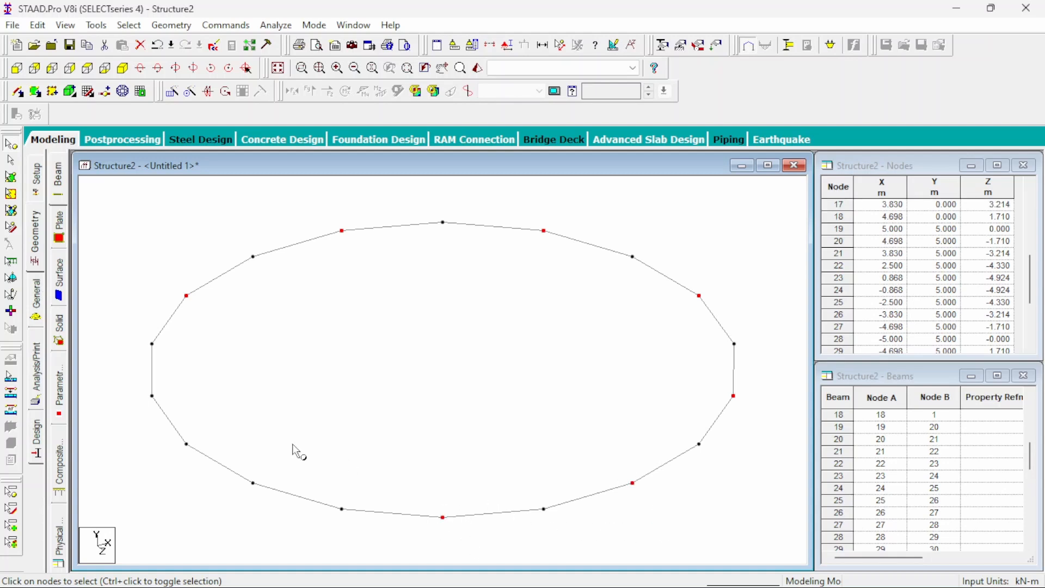
{"action": "left_click_drag", "start_coordinate": [265, 457], "coordinate": [233, 497], "text": "ctrl"}
{"action": "left_click_drag", "start_coordinate": [172, 392], "coordinate": [128, 402], "text": "ctrl"}
{"action": "left_click", "coordinate": [173, 91]}
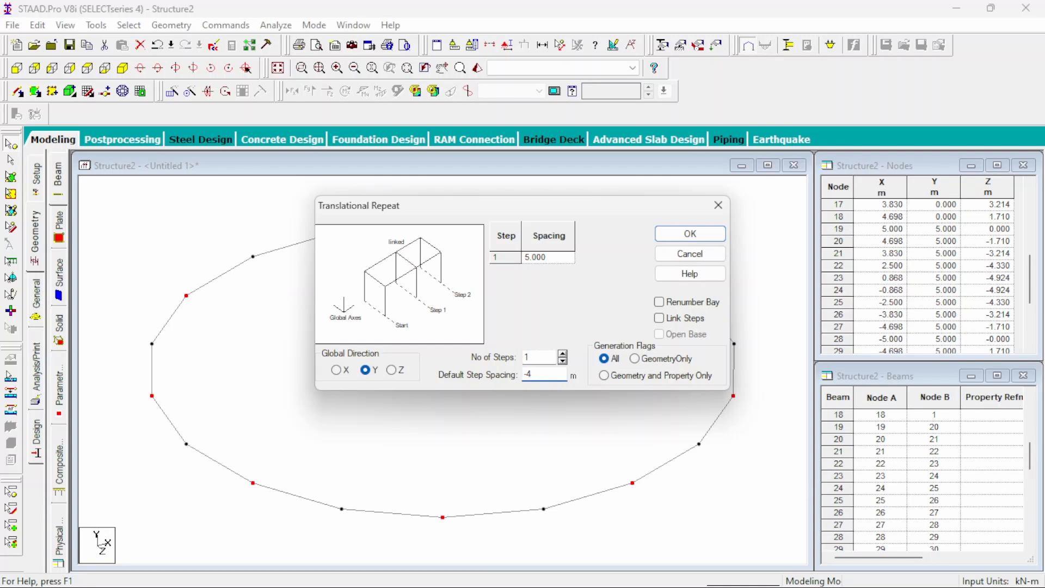
{"action": "left_click", "coordinate": [564, 354]}
{"action": "left_click", "coordinate": [564, 354]}
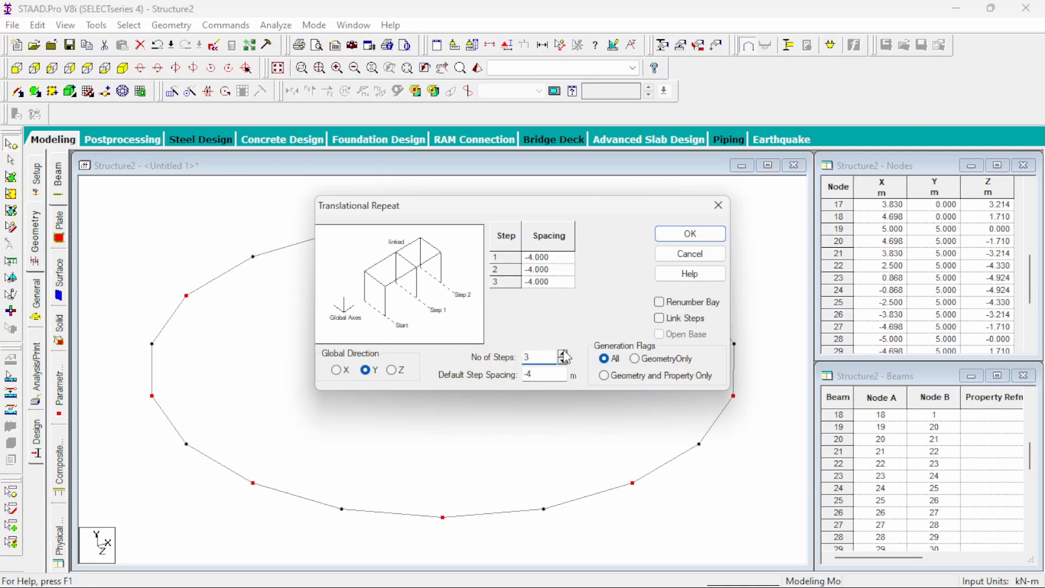
{"action": "left_click", "coordinate": [658, 318]}
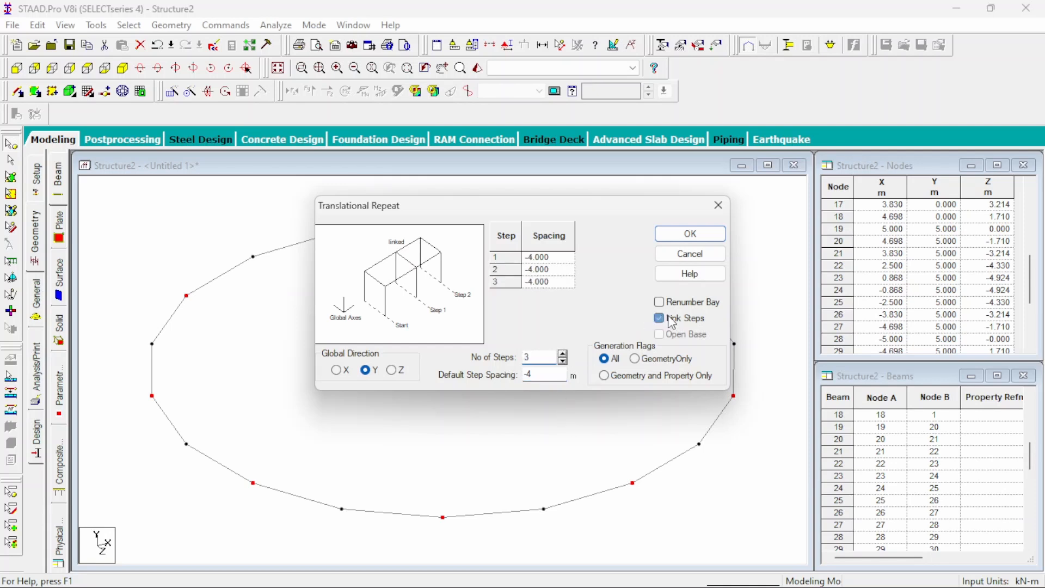
{"action": "left_click", "coordinate": [690, 234]}
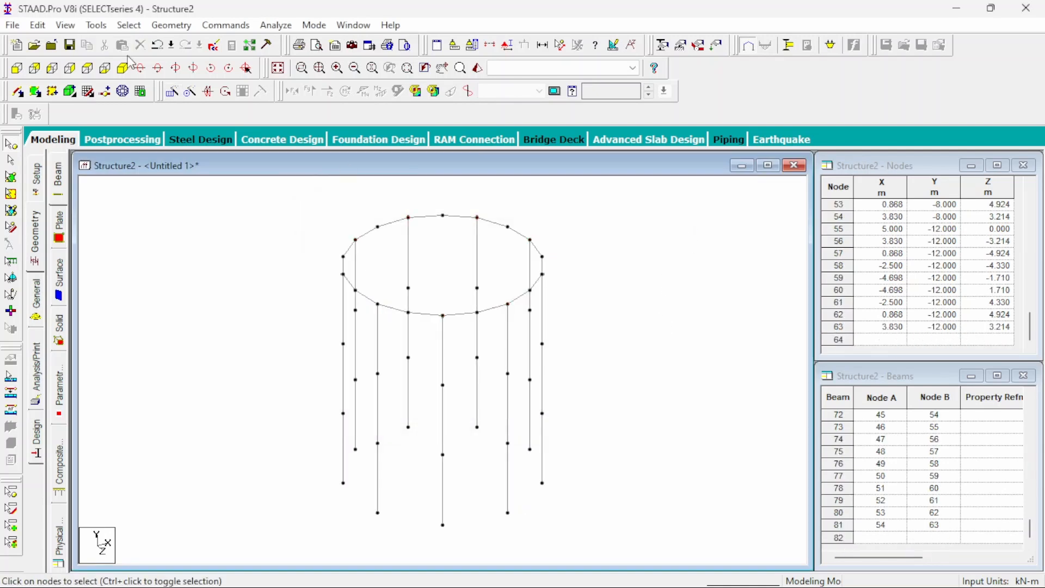
Display only the nodes of the first column level, at Y = -4 m, in the active window in isometric view
{"action": "left_click", "coordinate": [279, 71]}
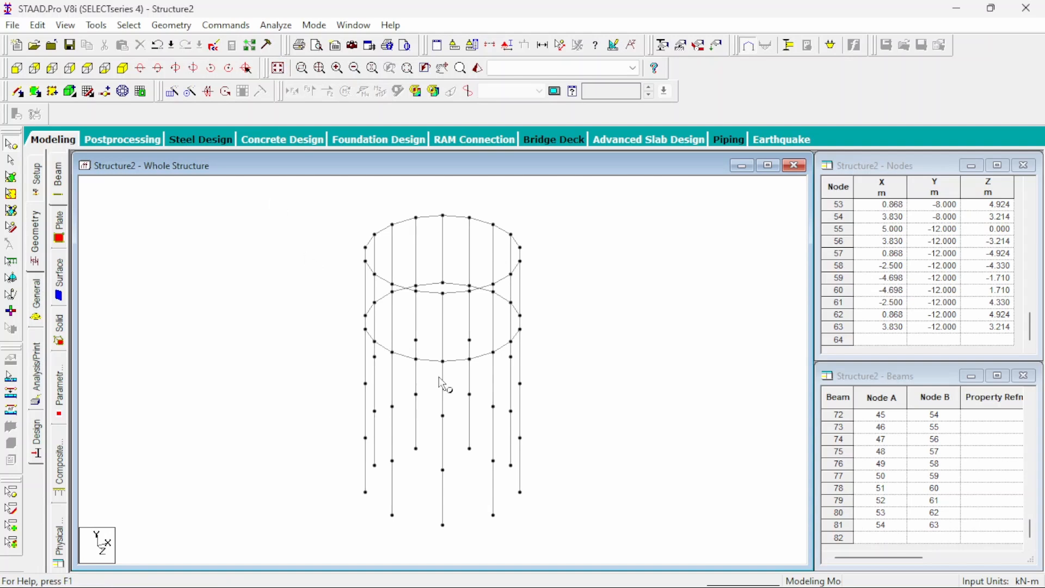
{"action": "left_click", "coordinate": [17, 68]}
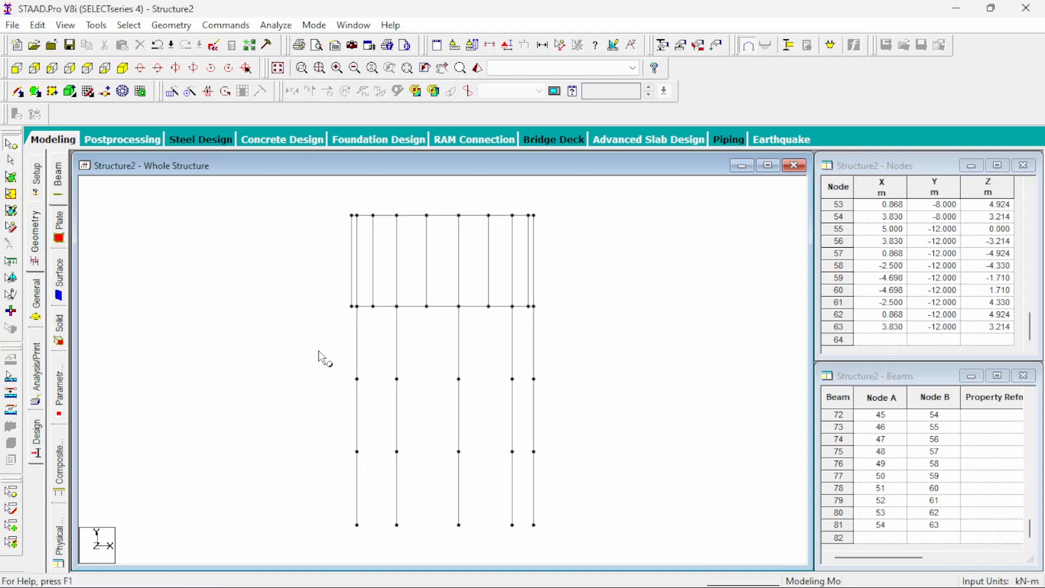
{"action": "left_click_drag", "start_coordinate": [341, 368], "coordinate": [598, 422]}
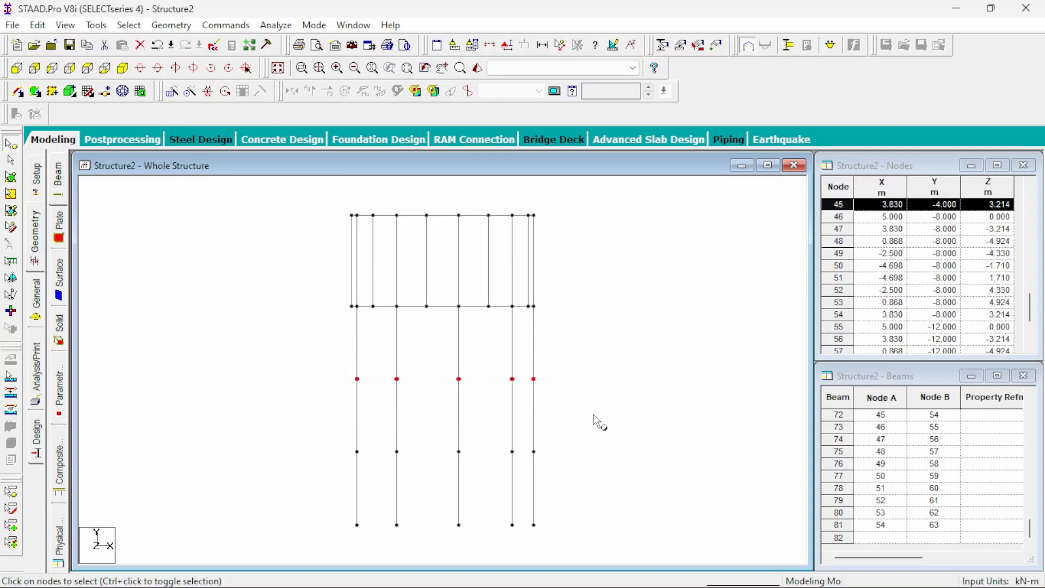
{"action": "right_click", "coordinate": [588, 409]}
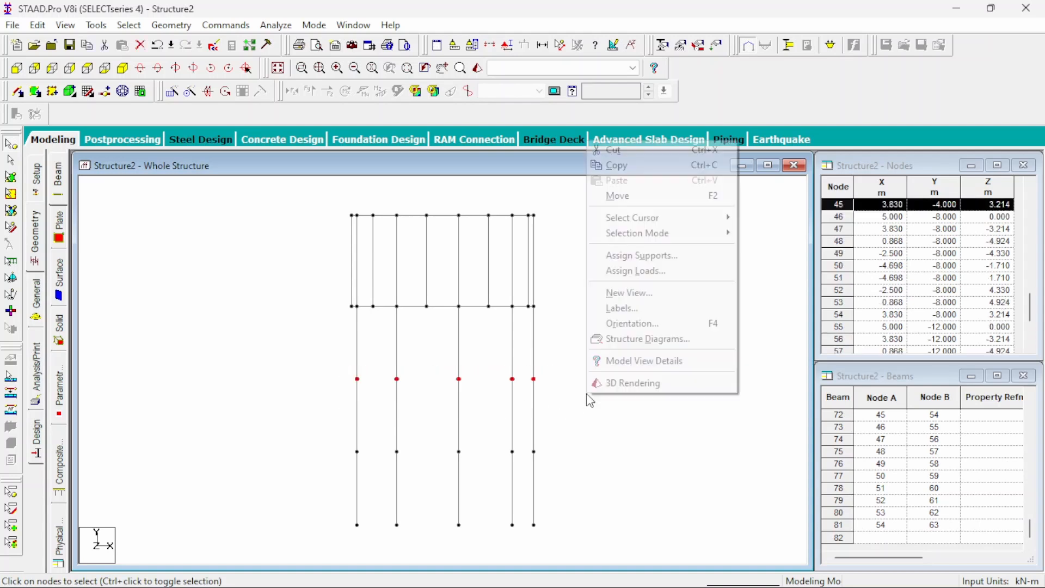
{"action": "left_click", "coordinate": [631, 293]}
{"action": "left_click", "coordinate": [621, 282]}
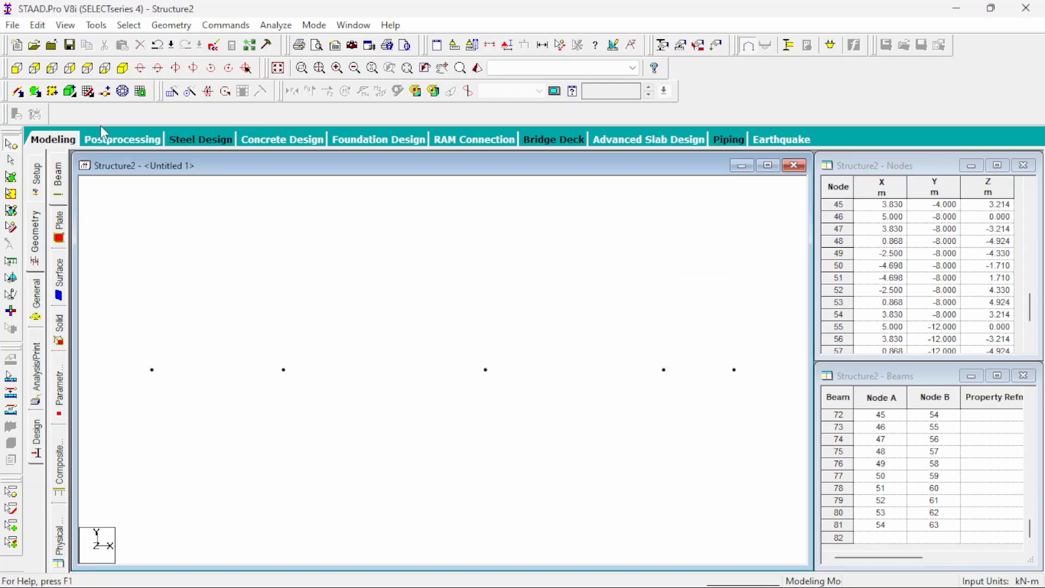
{"action": "left_click", "coordinate": [122, 67]}
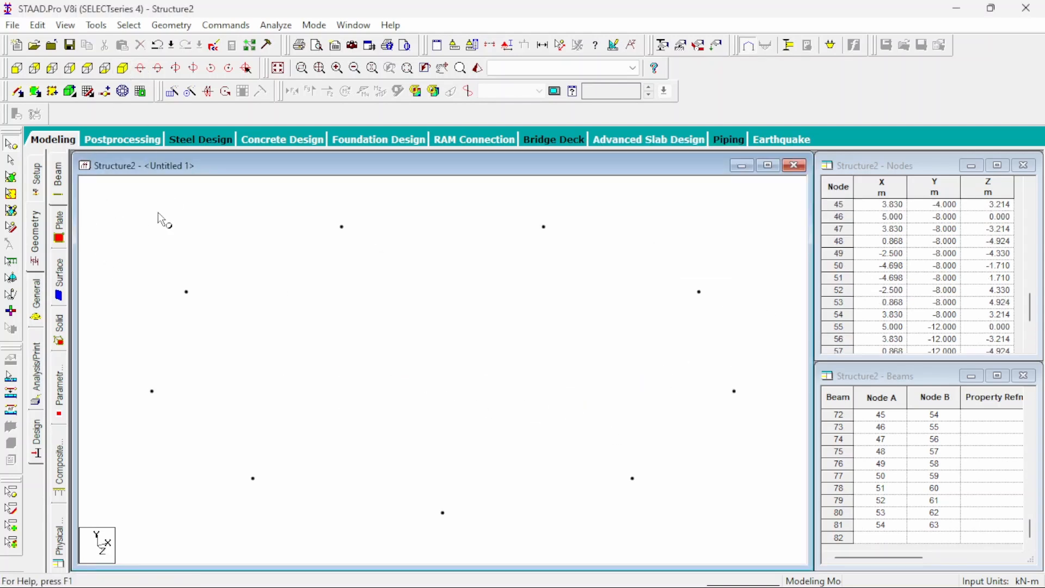
Add beams between the neighbouring nodes at Y = -4 m, forming a closed nine-sided ring
{"action": "left_click", "coordinate": [19, 92]}
{"action": "left_click_drag", "start_coordinate": [187, 292], "coordinate": [342, 227]}
{"action": "left_click", "coordinate": [544, 227]}
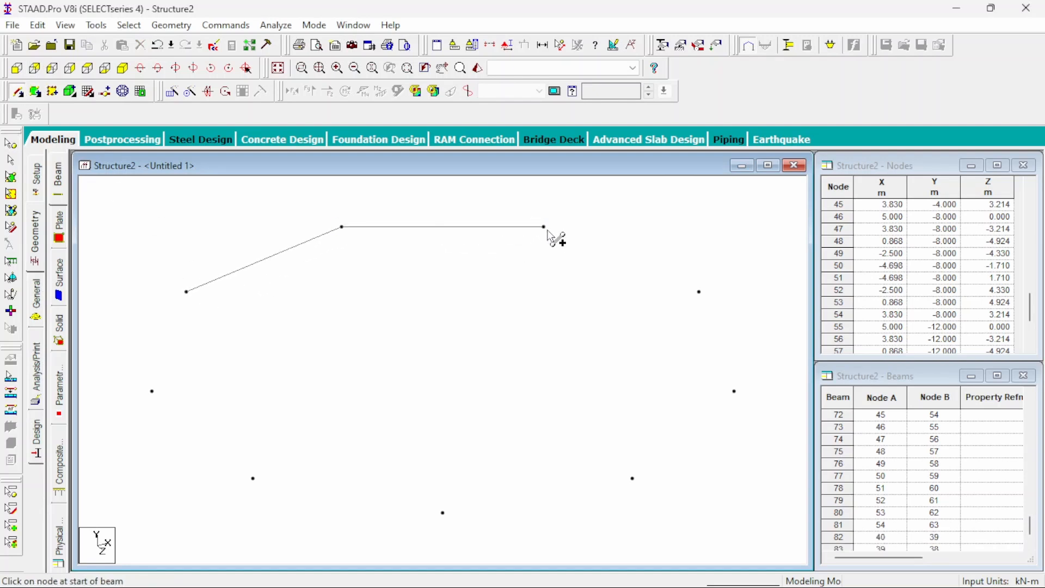
{"action": "mouse_move", "coordinate": [548, 231]}
{"action": "left_mouse_down"}
{"action": "mouse_move", "coordinate": [679, 297]}
{"action": "mouse_move", "coordinate": [702, 296]}
{"action": "mouse_move", "coordinate": [735, 403]}
{"action": "mouse_move", "coordinate": [734, 391]}
{"action": "mouse_move", "coordinate": [626, 489]}
{"action": "mouse_move", "coordinate": [444, 516]}
{"action": "mouse_move", "coordinate": [257, 483]}
{"action": "mouse_move", "coordinate": [152, 391]}
{"action": "mouse_move", "coordinate": [171, 366]}
{"action": "mouse_move", "coordinate": [186, 292]}
{"action": "left_mouse_up"}
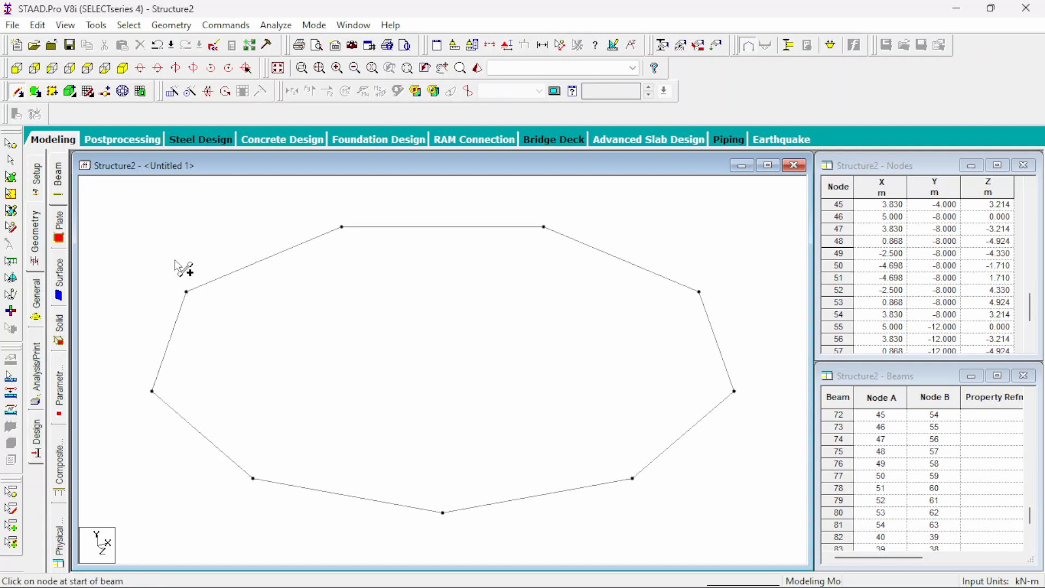
Display only the column nodes at Y = -8 m of the whole structure in the active window
{"action": "left_click", "coordinate": [278, 68]}
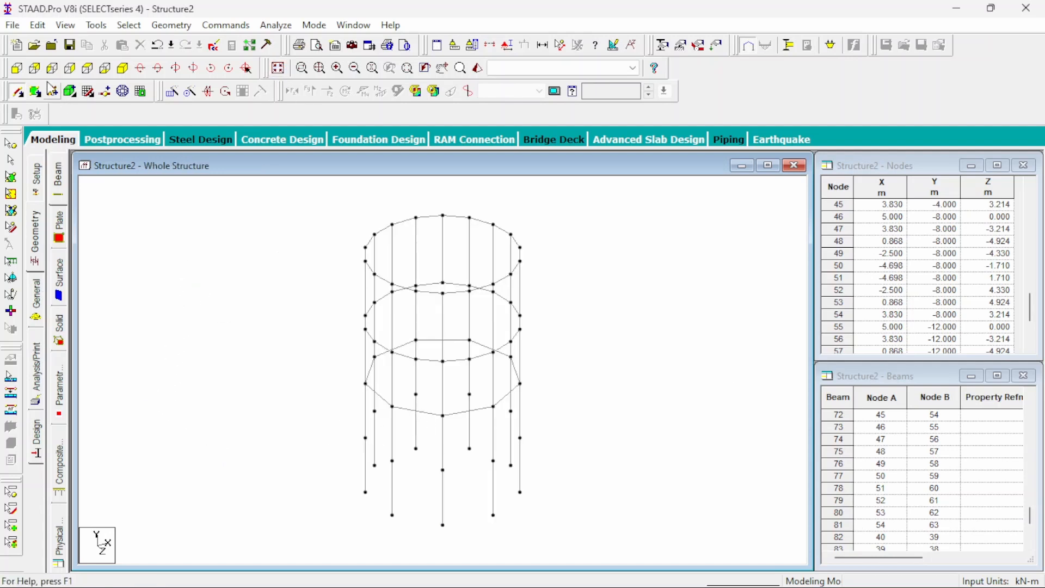
{"action": "left_click", "coordinate": [16, 68]}
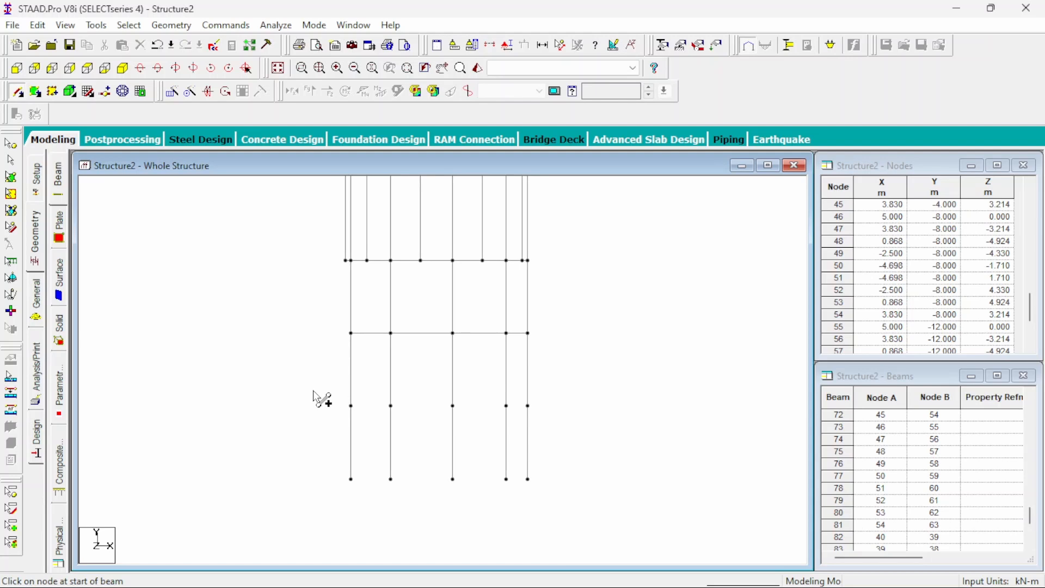
{"action": "left_click", "coordinate": [11, 143]}
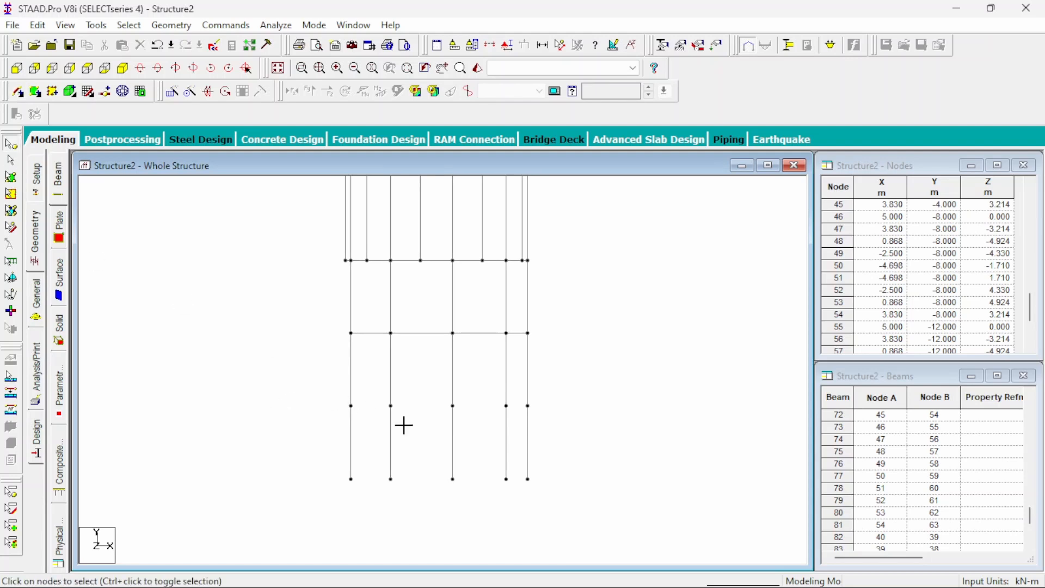
{"action": "left_click_drag", "start_coordinate": [620, 442], "coordinate": [332, 390]}
{"action": "right_click", "coordinate": [641, 394]}
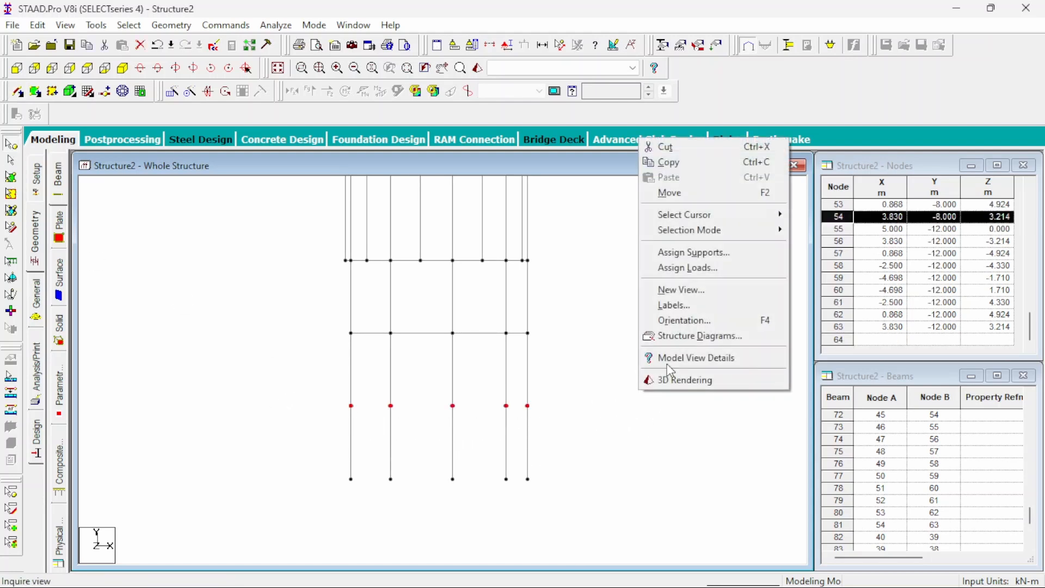
{"action": "left_click", "coordinate": [678, 290]}
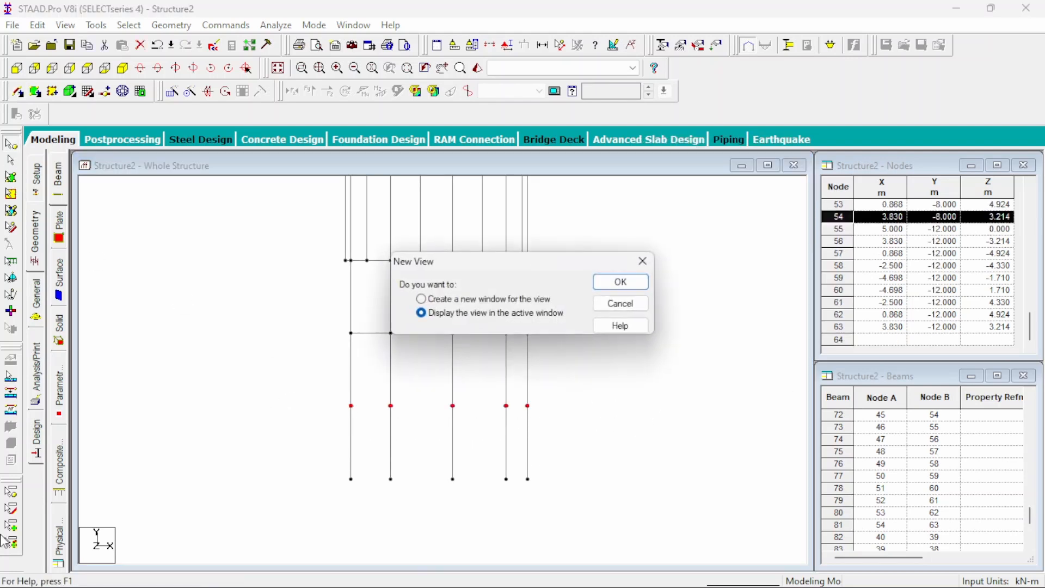
{"action": "left_click", "coordinate": [635, 281]}
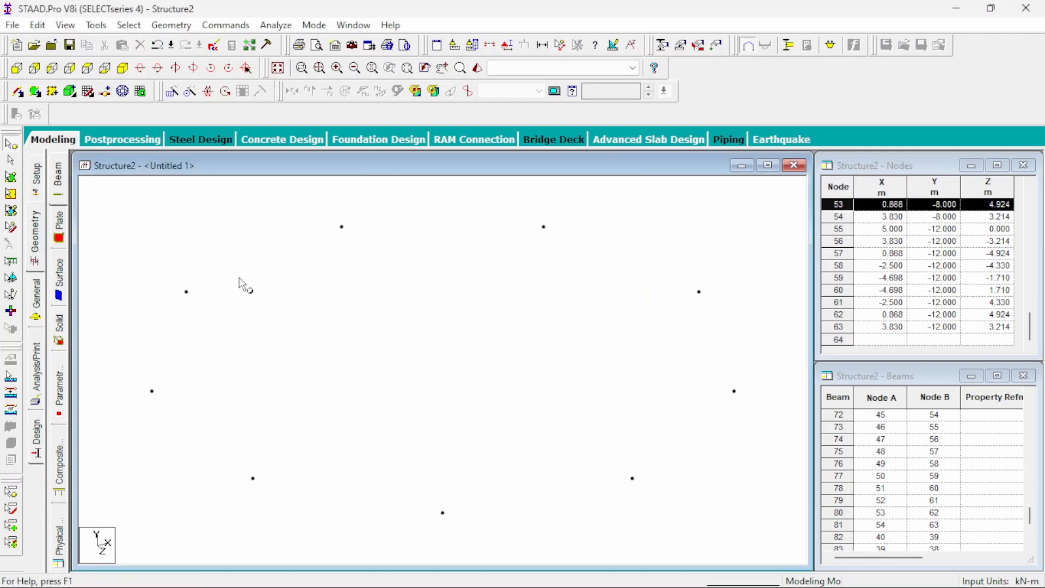
Connect the nodes at Y = -8 m with beams into a closed ring, and check the whole structure in 3D rendering
{"action": "left_click", "coordinate": [18, 91]}
{"action": "mouse_move", "coordinate": [186, 291]}
{"action": "left_mouse_down"}
{"action": "mouse_move", "coordinate": [374, 229]}
{"action": "mouse_move", "coordinate": [342, 227]}
{"action": "mouse_move", "coordinate": [466, 248]}
{"action": "mouse_move", "coordinate": [544, 236]}
{"action": "mouse_move", "coordinate": [544, 227]}
{"action": "mouse_move", "coordinate": [726, 329]}
{"action": "mouse_move", "coordinate": [711, 299]}
{"action": "mouse_move", "coordinate": [701, 294]}
{"action": "mouse_move", "coordinate": [734, 391]}
{"action": "mouse_move", "coordinate": [654, 481]}
{"action": "mouse_move", "coordinate": [440, 531]}
{"action": "mouse_move", "coordinate": [442, 513]}
{"action": "mouse_move", "coordinate": [373, 512]}
{"action": "mouse_move", "coordinate": [263, 488]}
{"action": "mouse_move", "coordinate": [149, 397]}
{"action": "mouse_move", "coordinate": [180, 351]}
{"action": "mouse_move", "coordinate": [186, 292]}
{"action": "left_mouse_up"}
{"action": "left_click", "coordinate": [278, 68]}
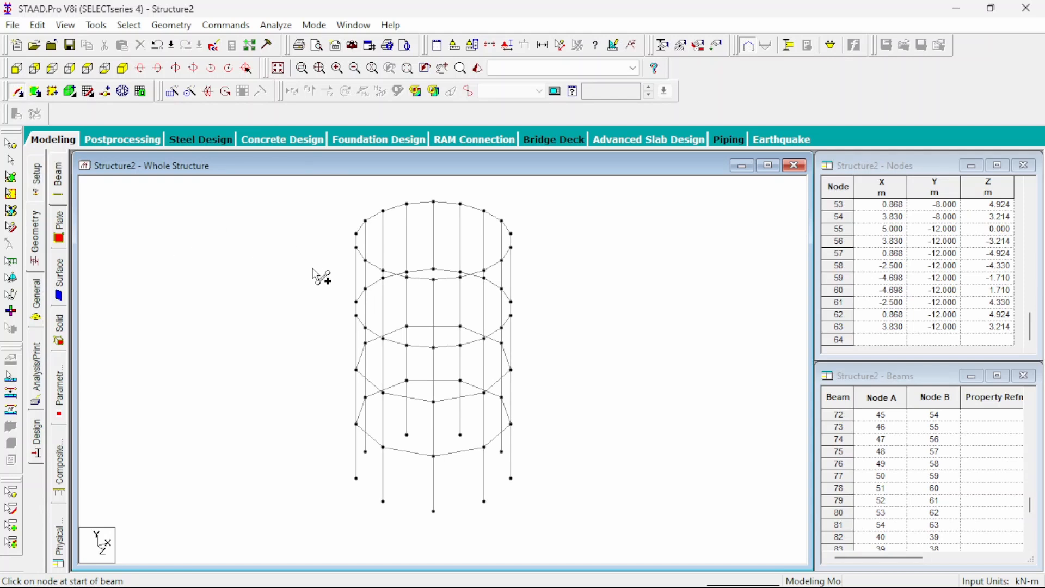
{"action": "left_click", "coordinate": [477, 67]}
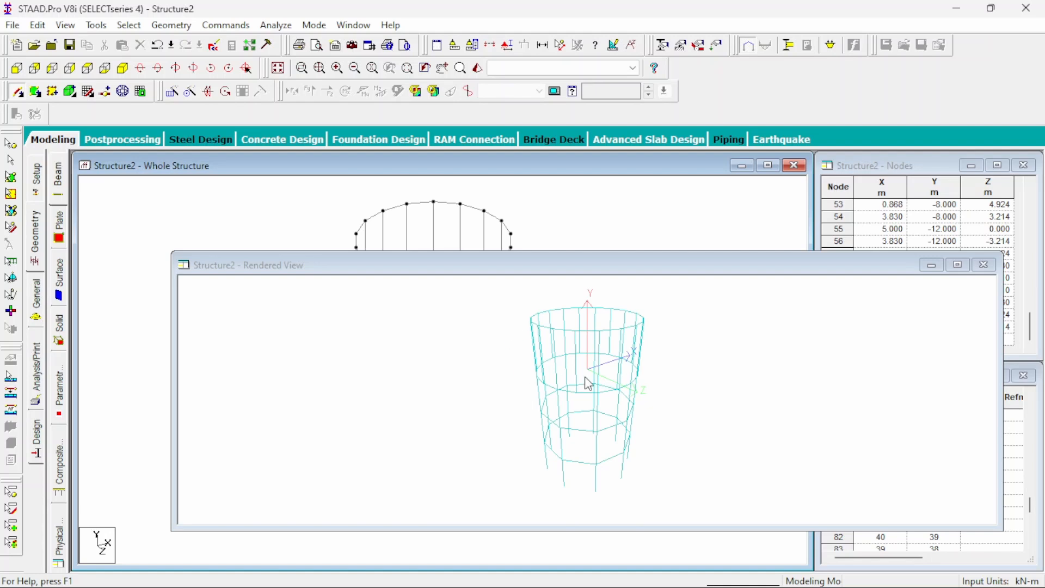
{"action": "left_click", "coordinate": [983, 265]}
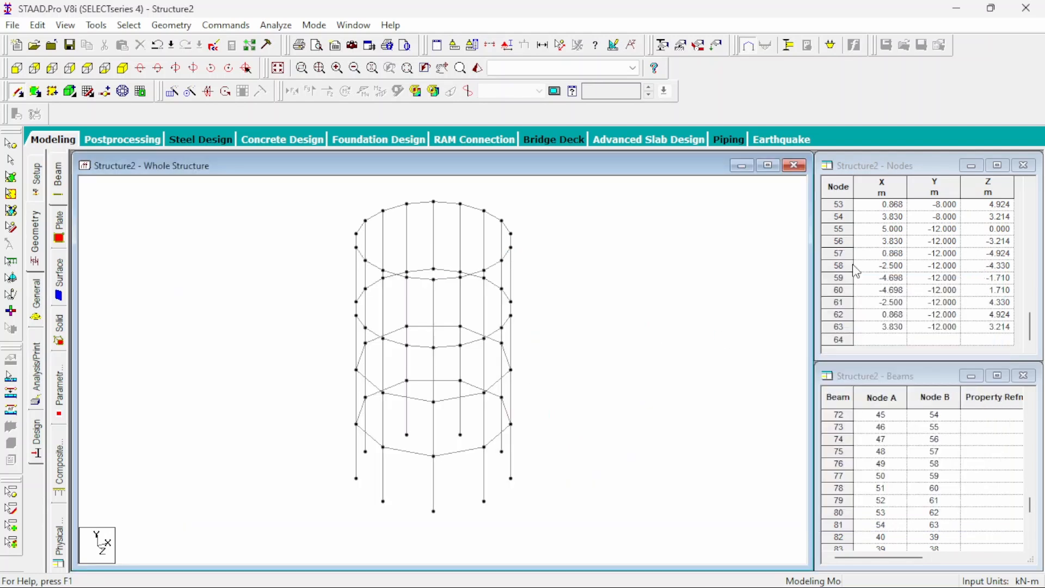
Select the beams of the upper cylindrical wall between its two rings and fill their grid with plates
{"action": "left_click", "coordinate": [16, 68]}
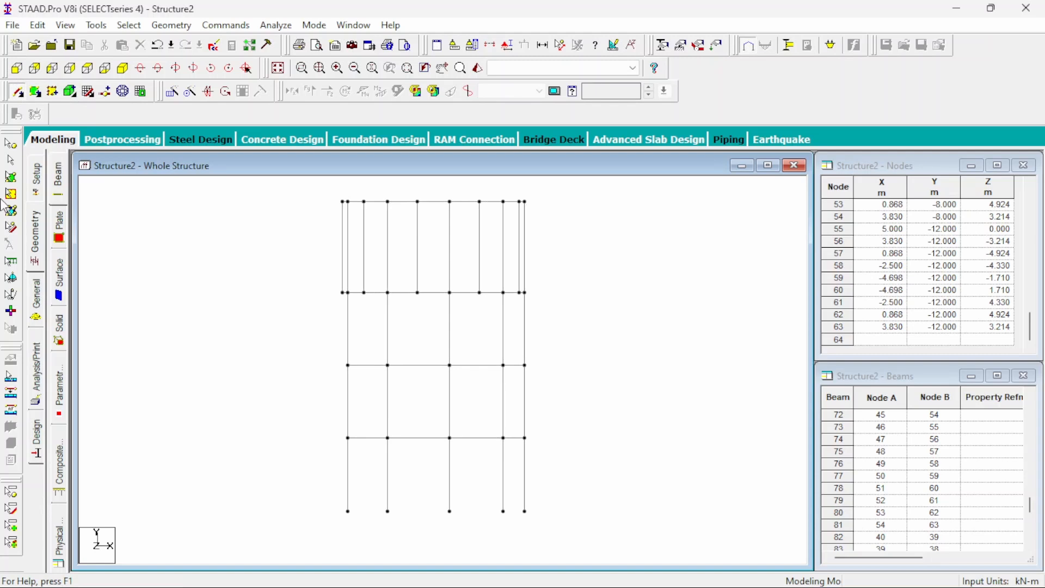
{"action": "left_click", "coordinate": [12, 156]}
{"action": "middle_click_drag", "start_coordinate": [305, 244], "coordinate": [265, 270]}
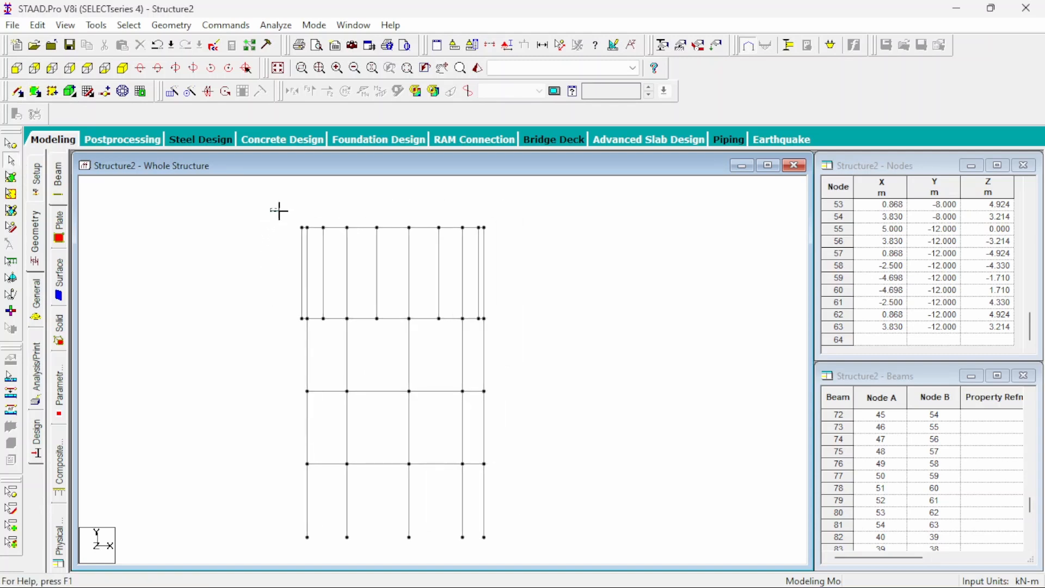
{"action": "left_click_drag", "start_coordinate": [279, 211], "coordinate": [561, 345]}
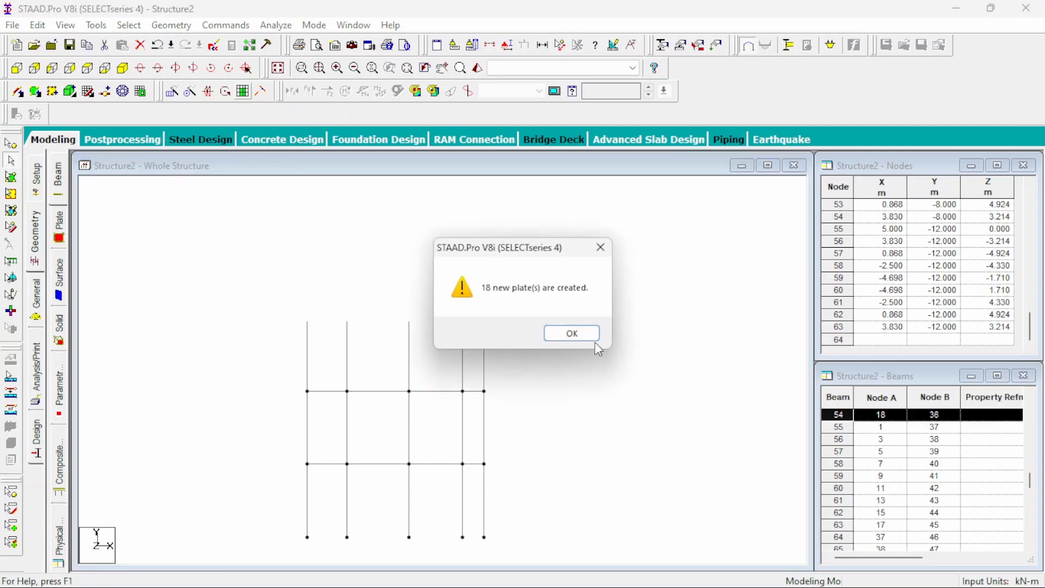
{"action": "left_click", "coordinate": [594, 338]}
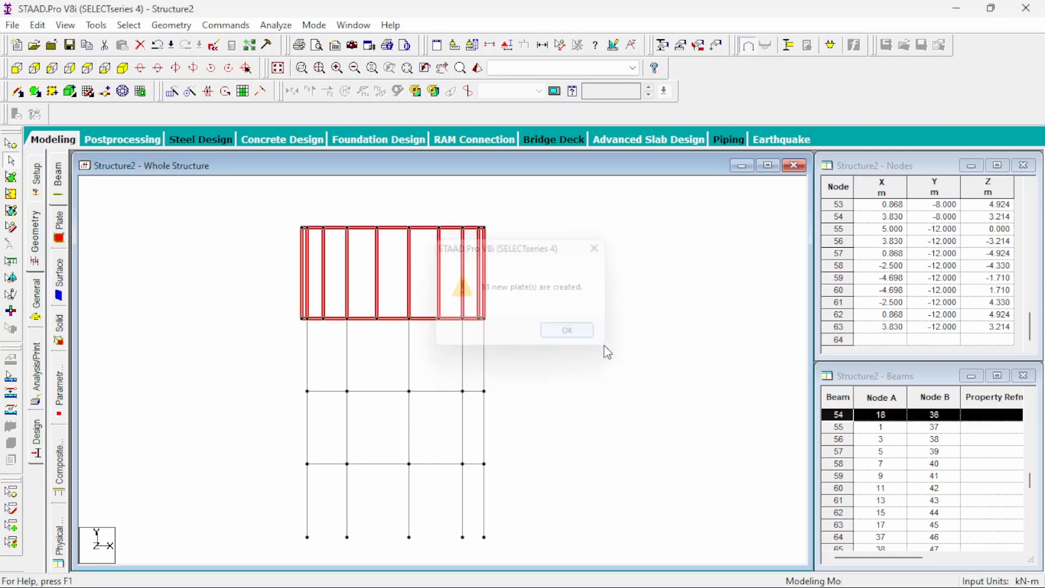
Examine the plated tank wall of the whole structure in a 3D rendered view, including from above
{"action": "left_click", "coordinate": [278, 68]}
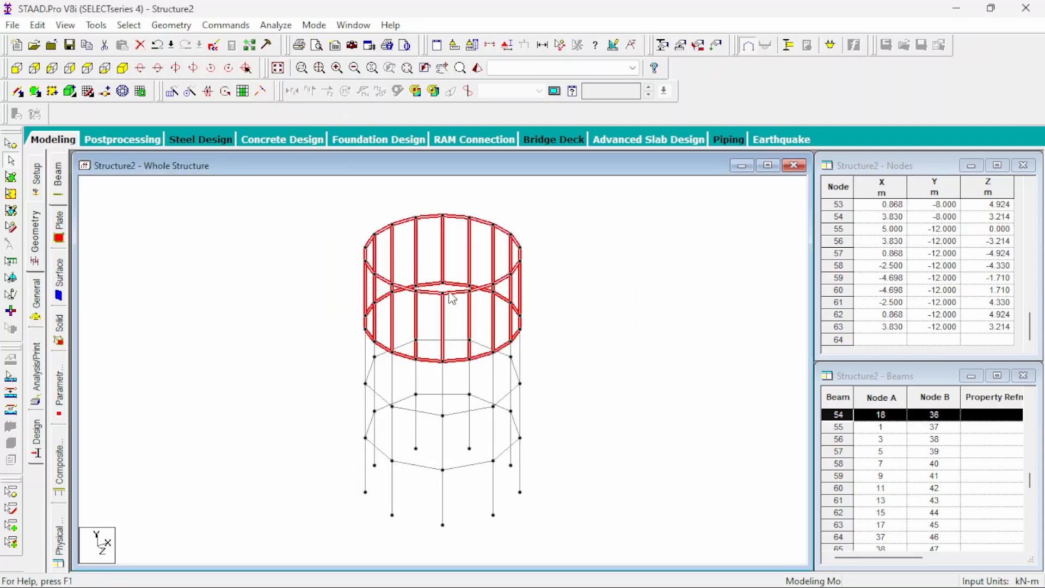
{"action": "left_click", "coordinate": [477, 68]}
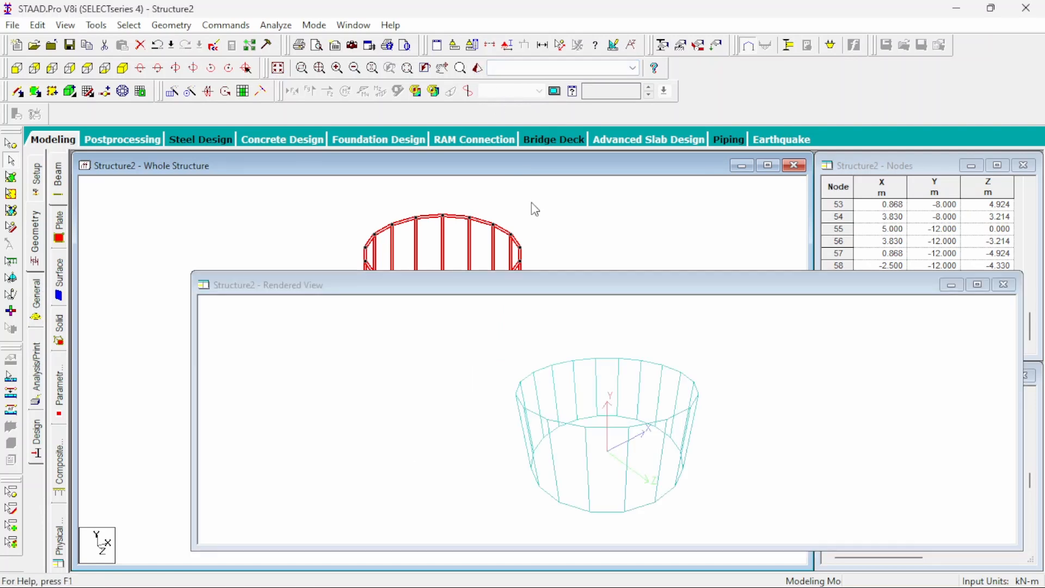
{"action": "left_click", "coordinate": [1004, 285]}
{"action": "left_click", "coordinate": [674, 245]}
{"action": "left_click", "coordinate": [477, 68]}
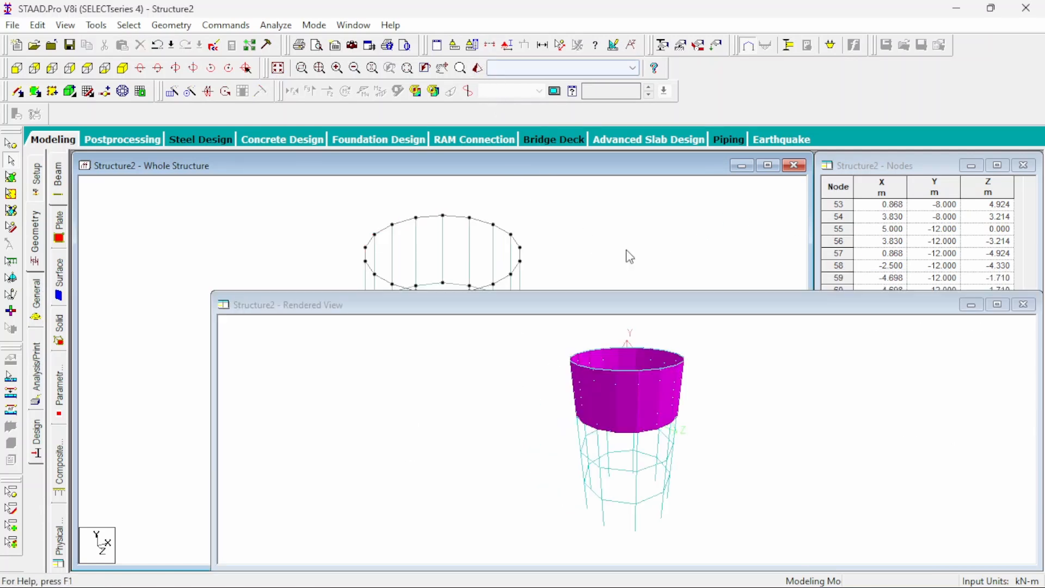
{"action": "left_click_drag", "start_coordinate": [644, 420], "coordinate": [543, 513]}
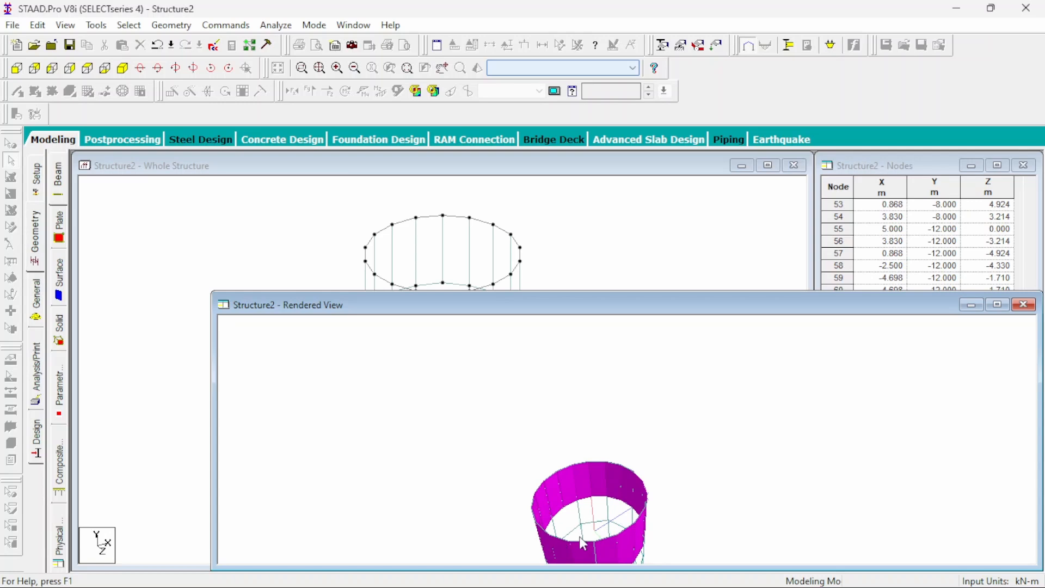
{"action": "left_click", "coordinate": [1024, 305]}
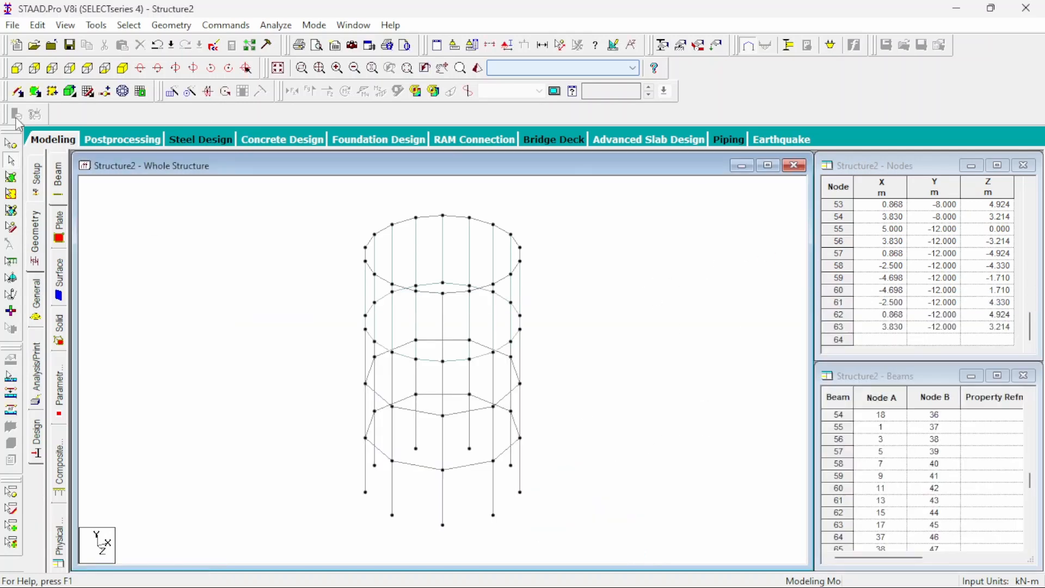
Display only the beams of the tank wall's bottom ring in the active window in isometric view
{"action": "left_click", "coordinate": [18, 70]}
{"action": "middle_click_drag", "start_coordinate": [297, 316], "coordinate": [253, 283]}
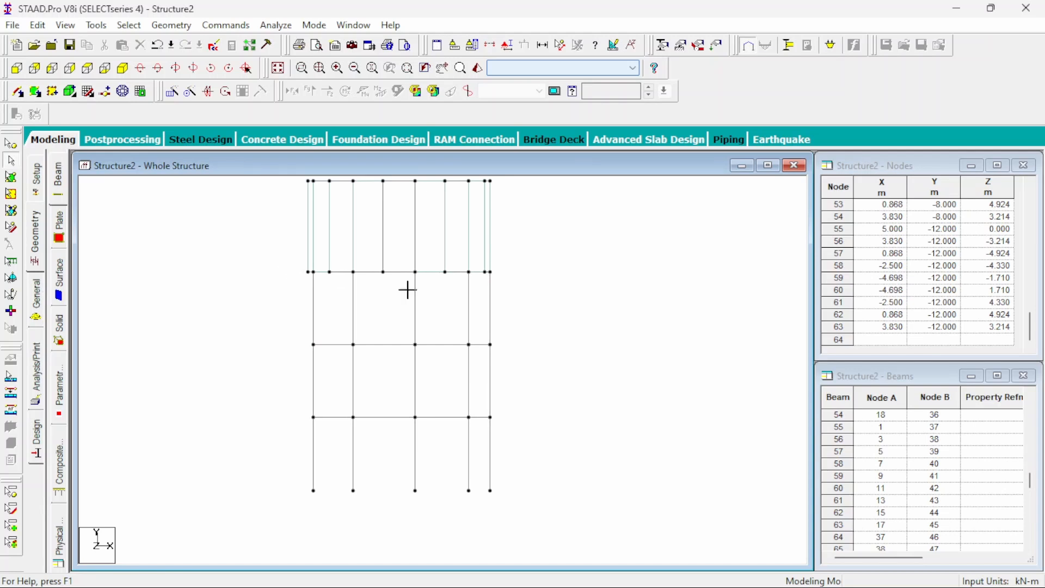
{"action": "left_click_drag", "start_coordinate": [289, 268], "coordinate": [543, 293]}
{"action": "middle_click_drag", "start_coordinate": [550, 283], "coordinate": [540, 306]}
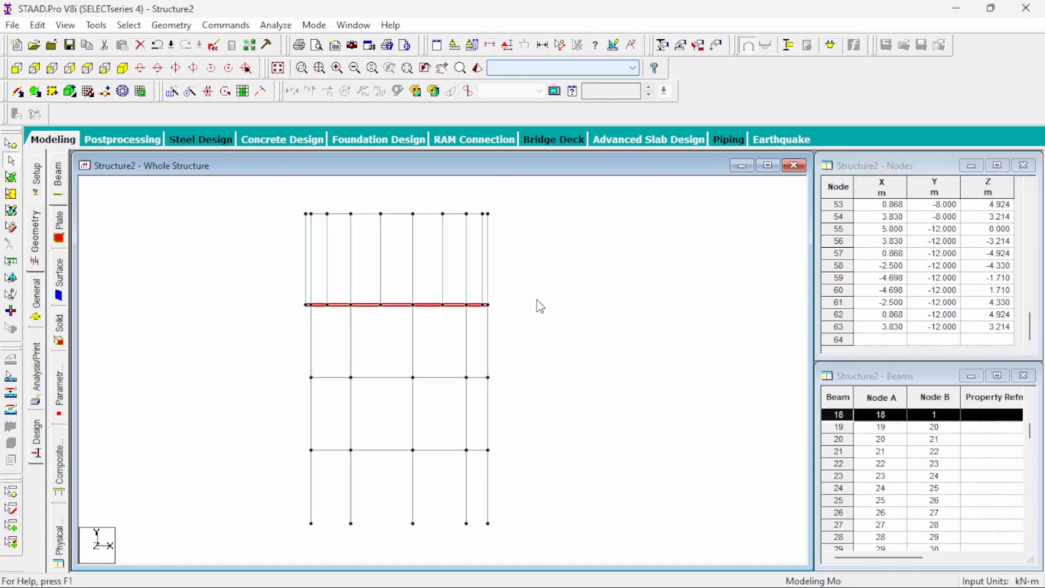
{"action": "right_click", "coordinate": [540, 306]}
{"action": "left_click", "coordinate": [594, 430]}
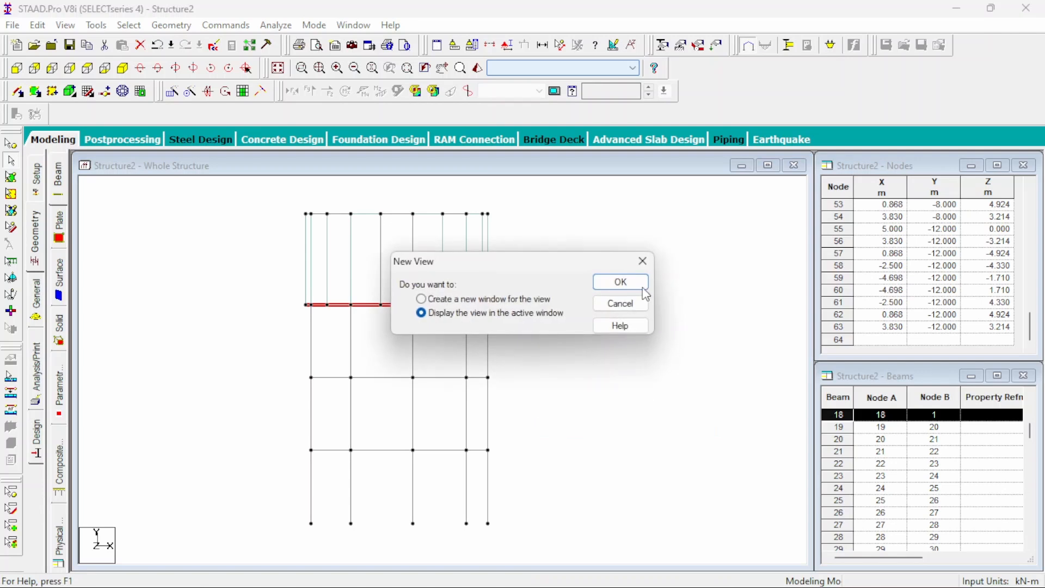
{"action": "left_click", "coordinate": [621, 282]}
{"action": "left_click", "coordinate": [123, 68]}
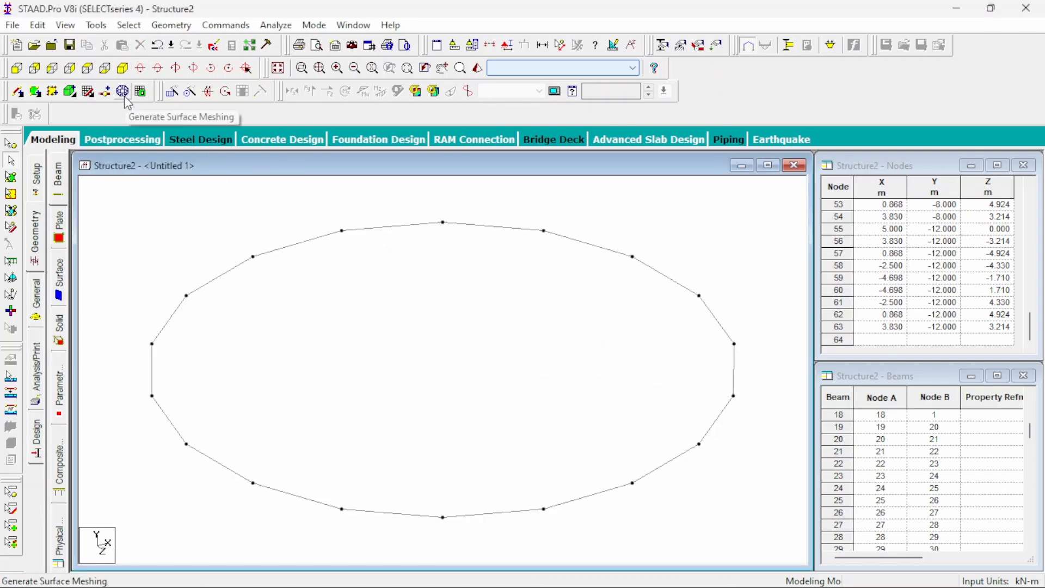
Outline a surface mesh region through all the nodes of the tank's bottom ring, closing the polygon at its starting node
{"action": "left_click", "coordinate": [123, 91]}
{"action": "left_click", "coordinate": [253, 256]}
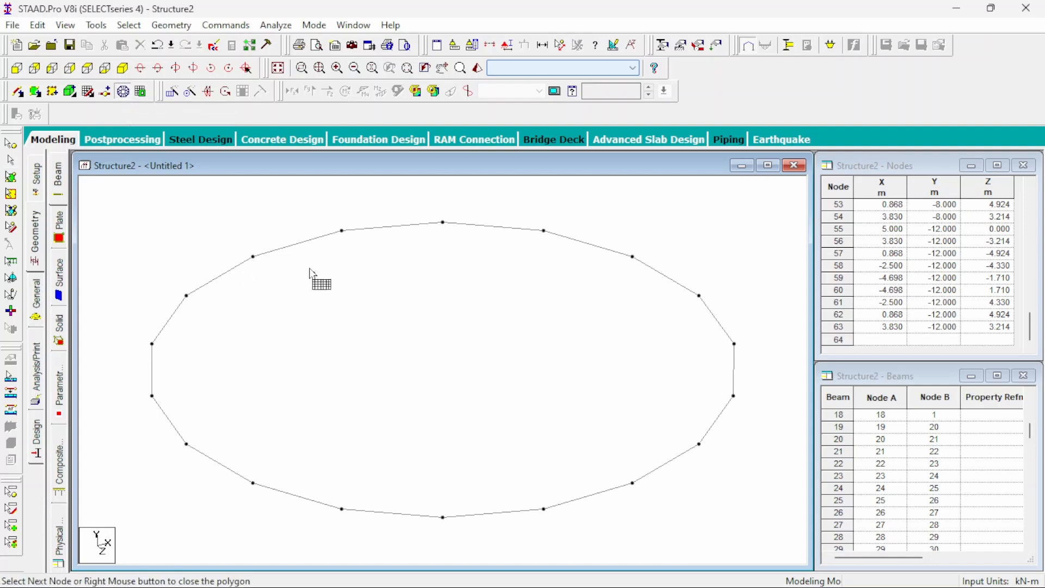
{"action": "left_click", "coordinate": [342, 231]}
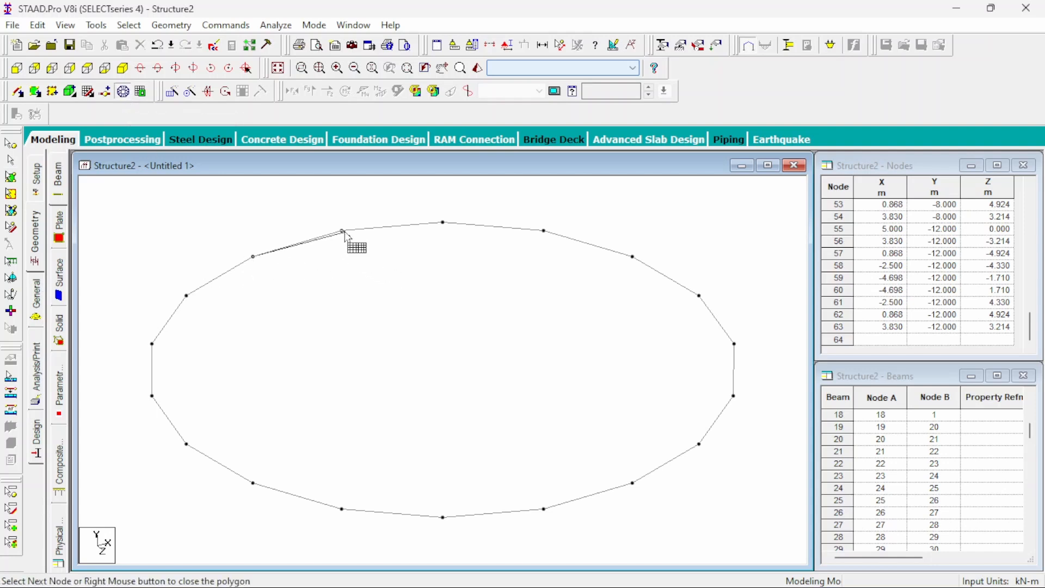
{"action": "left_click", "coordinate": [443, 223]}
{"action": "left_click", "coordinate": [544, 230]}
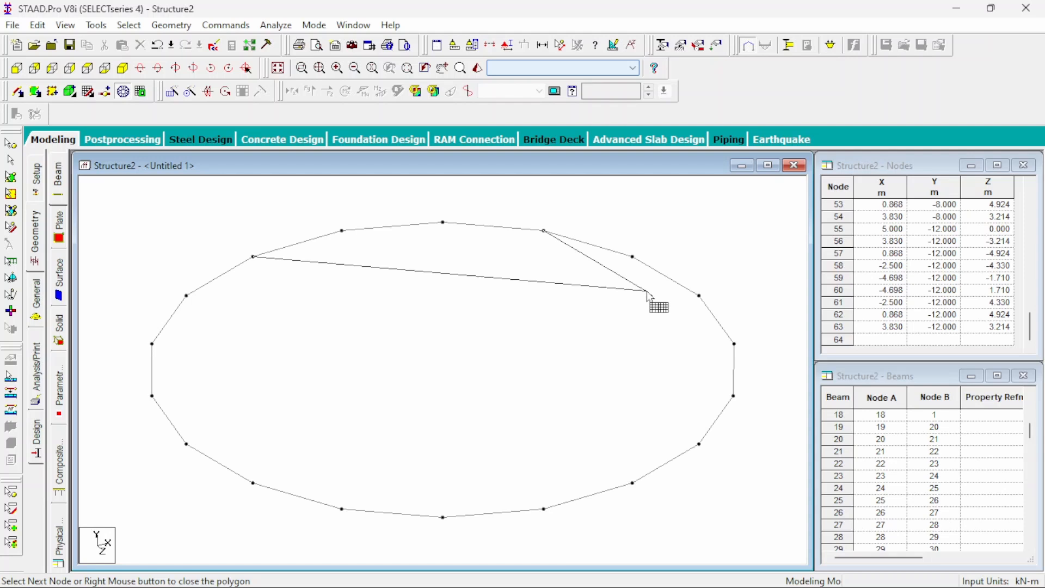
{"action": "left_click", "coordinate": [633, 257]}
{"action": "left_click", "coordinate": [699, 296]}
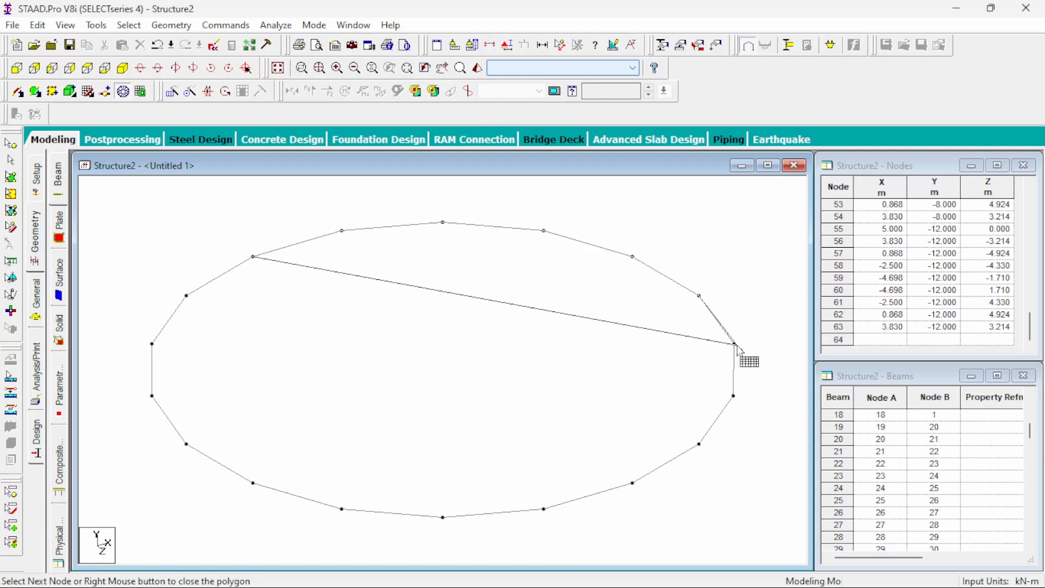
{"action": "left_click", "coordinate": [735, 345]}
{"action": "left_click", "coordinate": [734, 396]}
{"action": "left_click", "coordinate": [699, 444]}
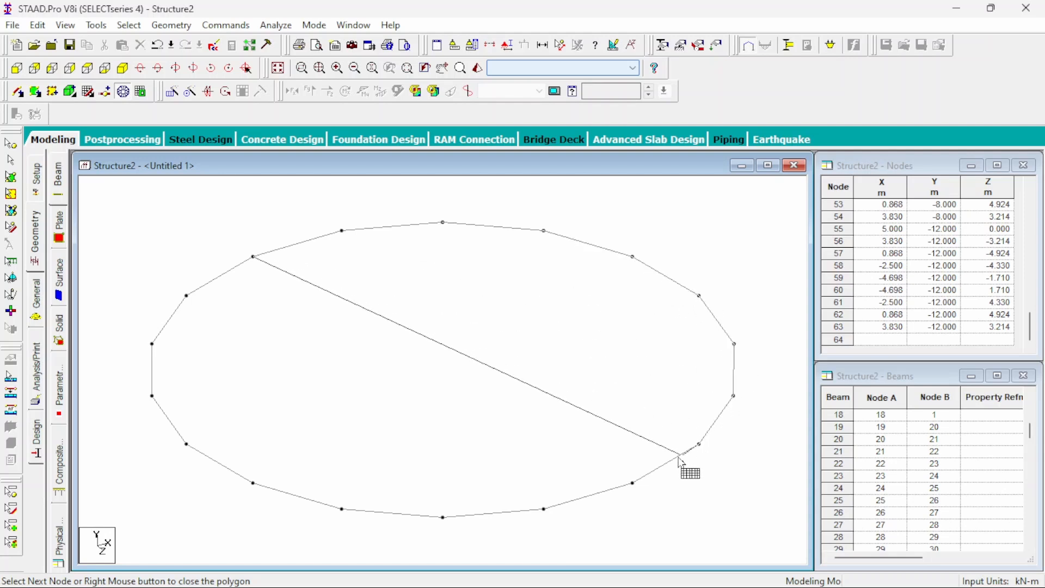
{"action": "left_click", "coordinate": [632, 484]}
{"action": "left_click", "coordinate": [544, 510]}
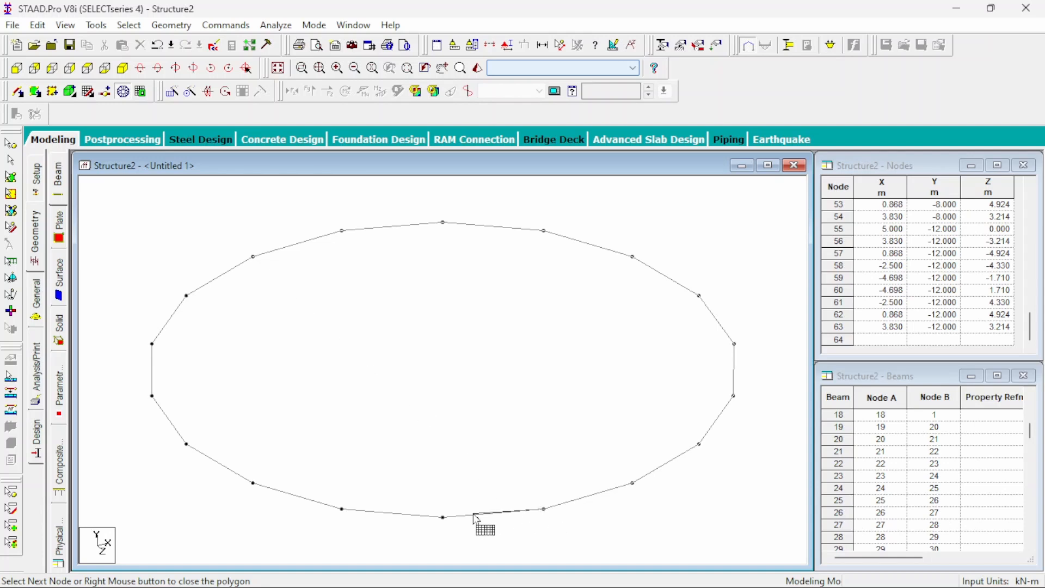
{"action": "left_click", "coordinate": [444, 518]}
{"action": "left_click", "coordinate": [341, 509]}
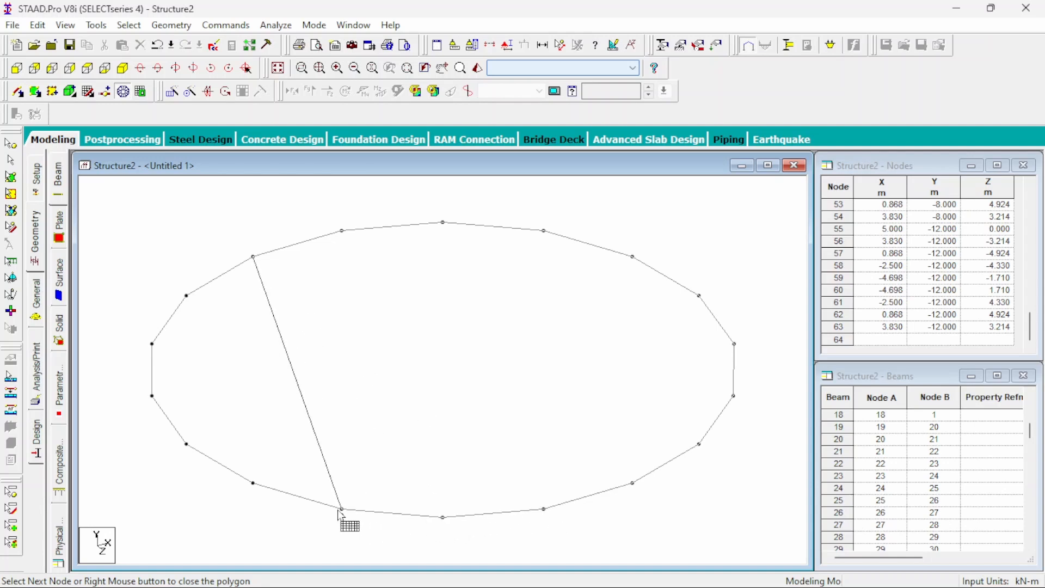
{"action": "left_click", "coordinate": [253, 483]}
{"action": "left_click", "coordinate": [187, 444]}
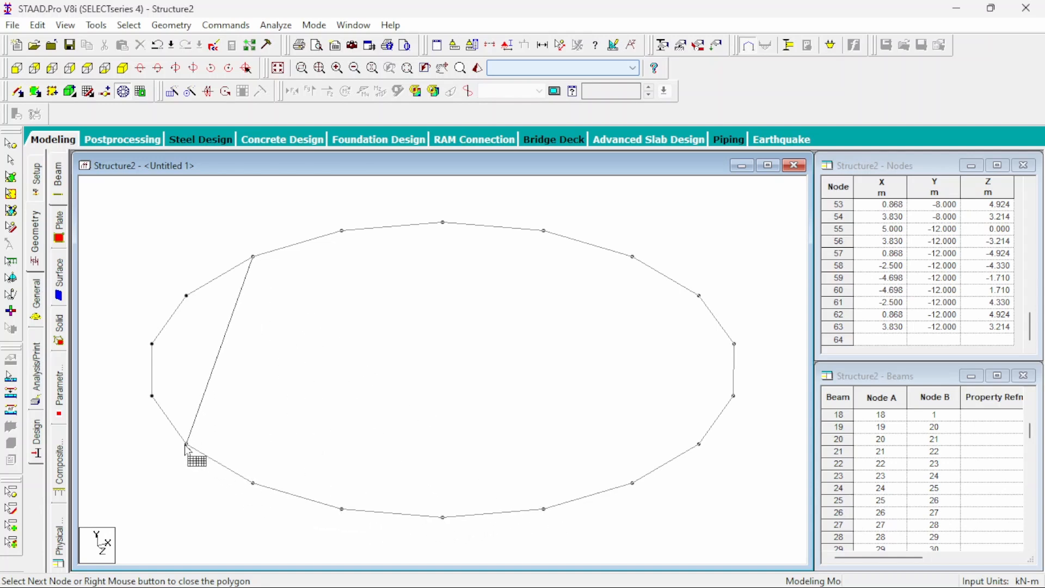
{"action": "left_click", "coordinate": [152, 396]}
{"action": "left_click", "coordinate": [153, 344]}
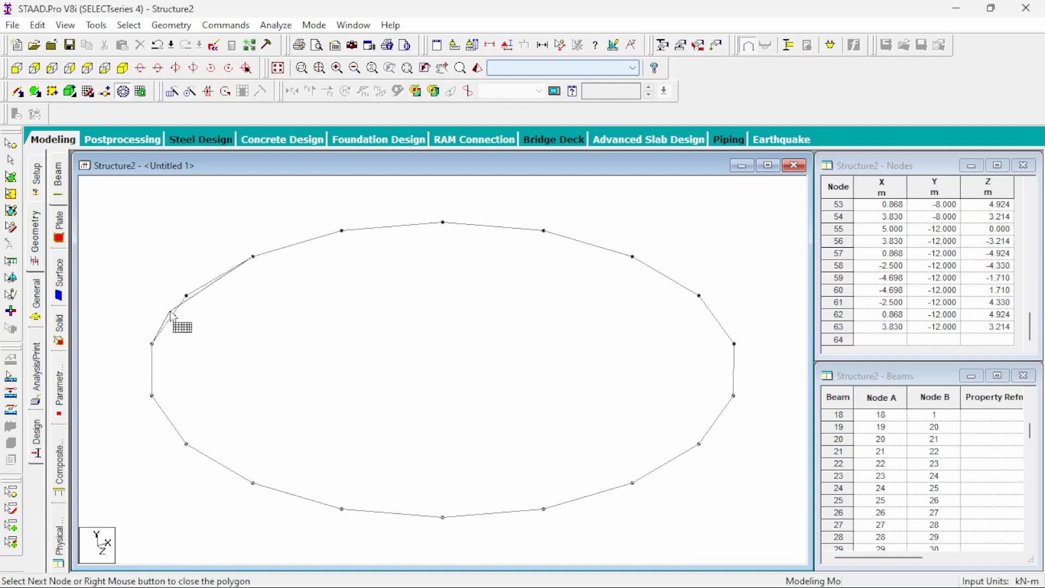
{"action": "left_click", "coordinate": [186, 296]}
{"action": "left_click", "coordinate": [254, 257]}
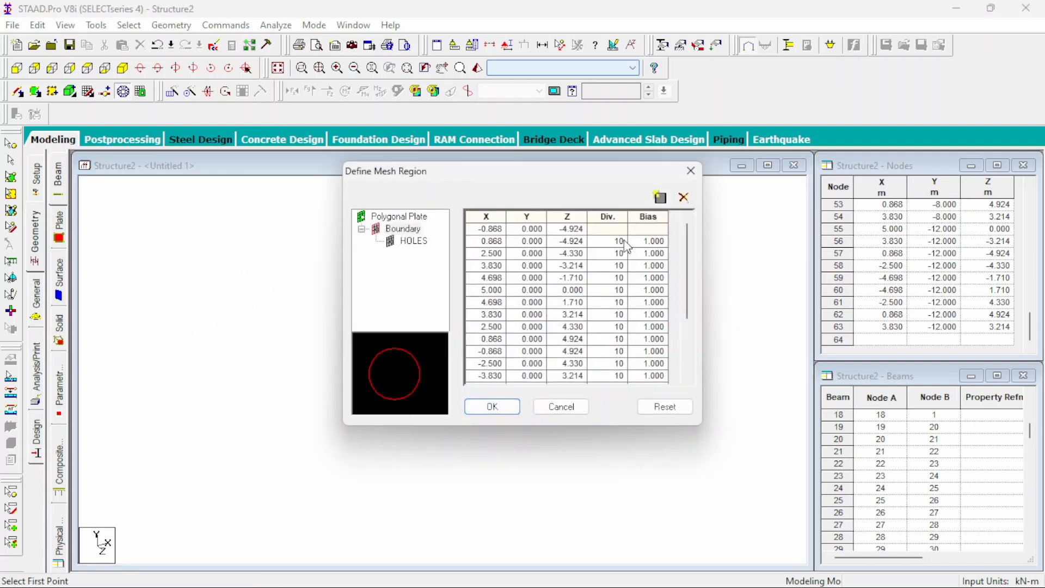
Set the divisions of every boundary edge to 1 in the mesh region and generate the base slab mesh
{"action": "key", "text": "BackSpace"}
{"action": "key", "text": "Down"}
{"action": "type", "text": "1"}
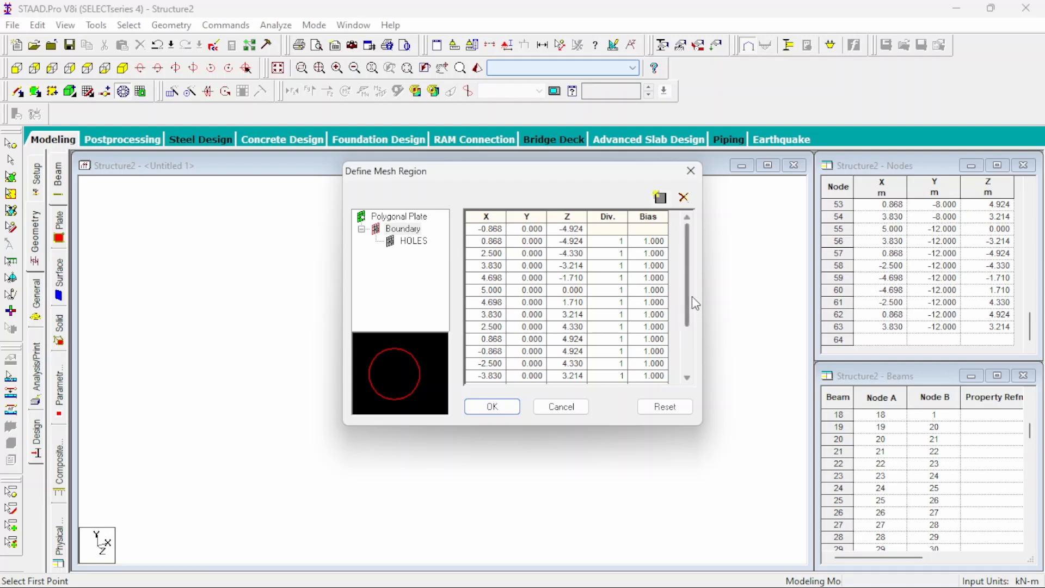
{"action": "left_click_drag", "start_coordinate": [688, 296], "coordinate": [688, 350]}
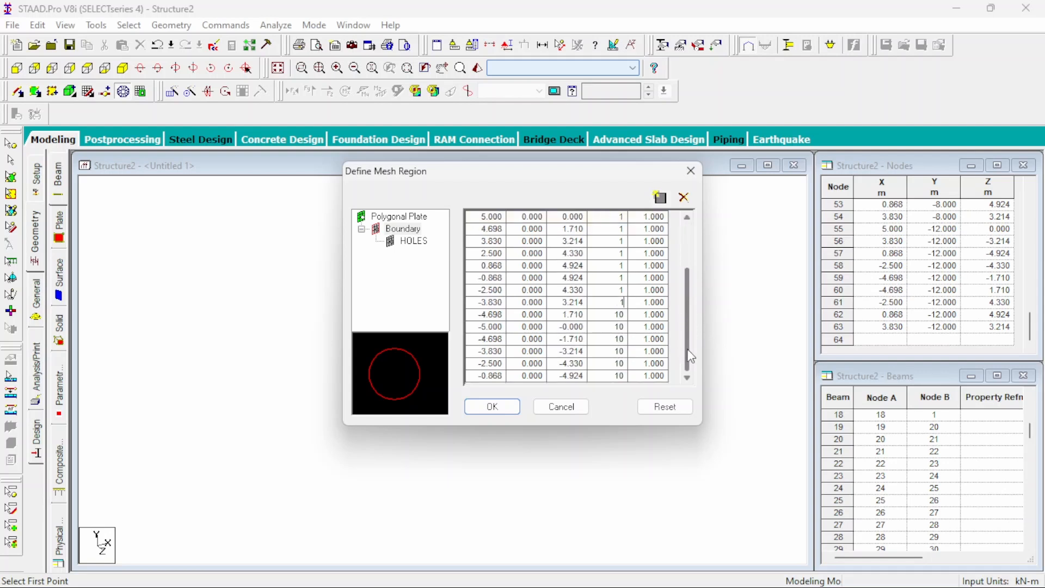
{"action": "left_click", "coordinate": [626, 315]}
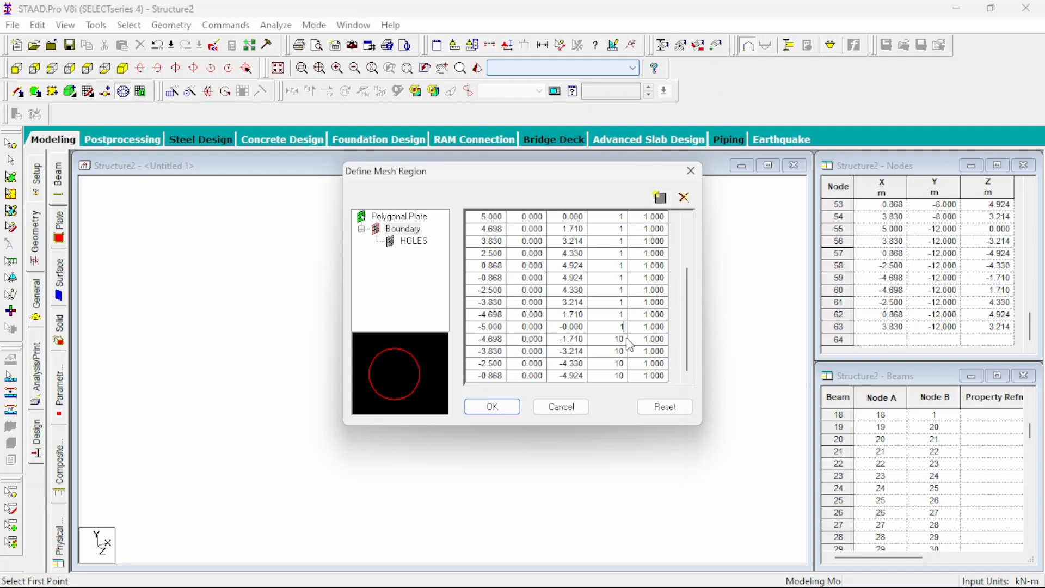
{"action": "left_click", "coordinate": [626, 340]}
{"action": "type", "text": "1"}
{"action": "left_click", "coordinate": [626, 352]}
{"action": "type", "text": "1"}
{"action": "left_click", "coordinate": [626, 364]}
{"action": "type", "text": "1"}
{"action": "left_click", "coordinate": [625, 376]}
{"action": "type", "text": "1"}
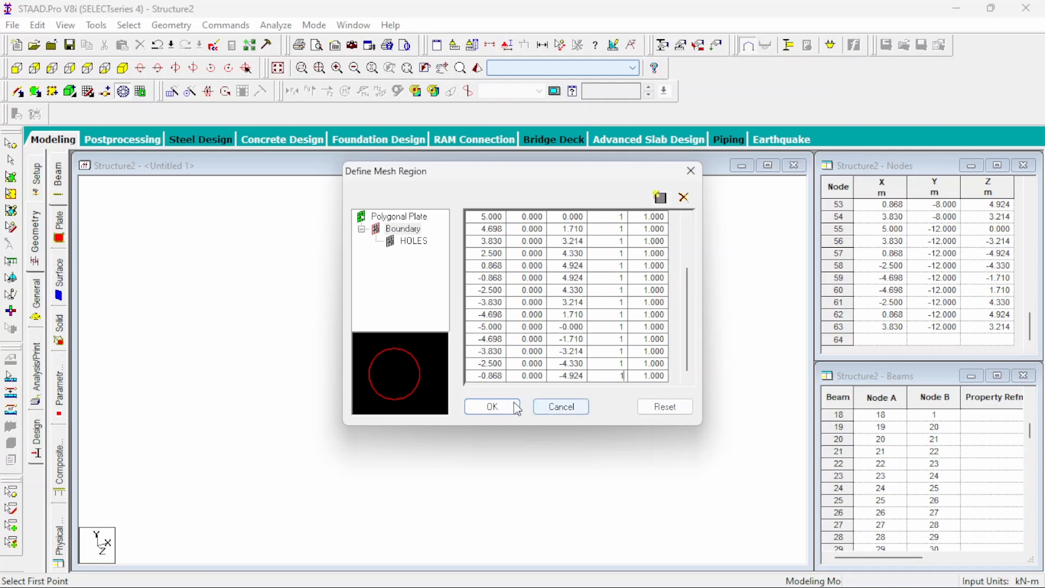
{"action": "left_click", "coordinate": [512, 405]}
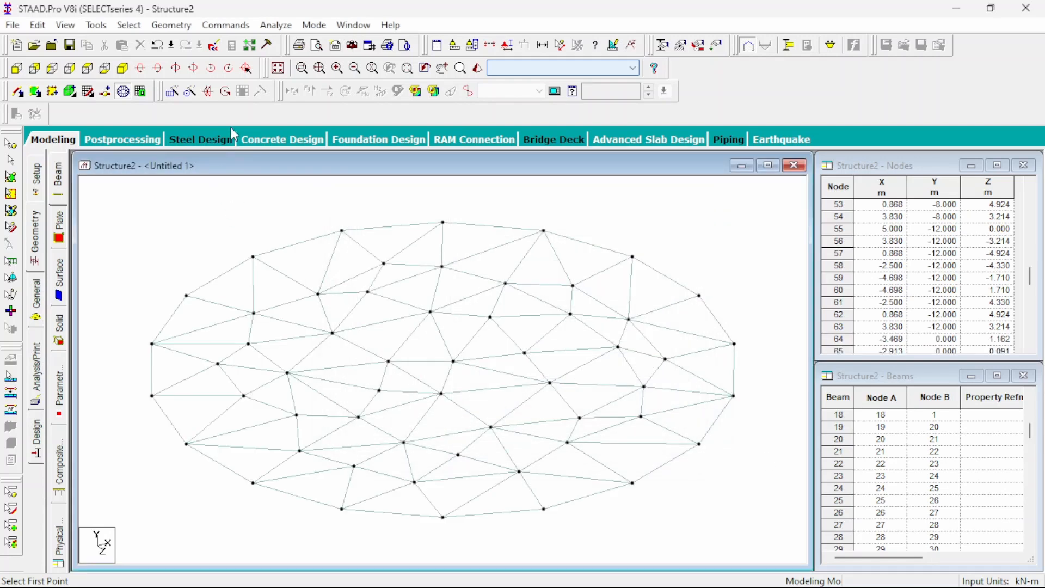
Delete the vertical beams and top ring beams of the tank wall from the whole structure, keeping the plates
{"action": "left_click", "coordinate": [277, 68]}
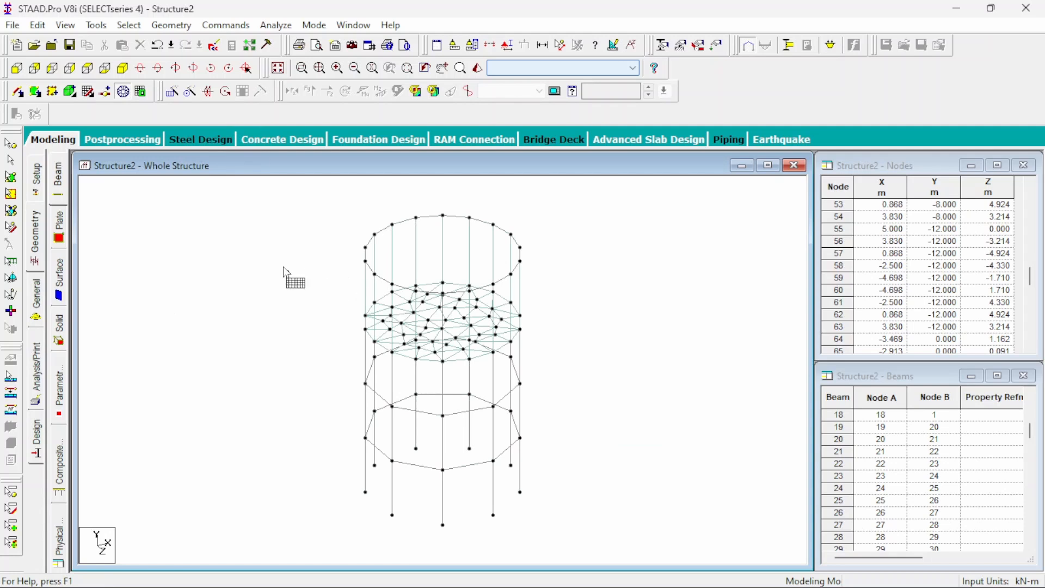
{"action": "left_click", "coordinate": [17, 68]}
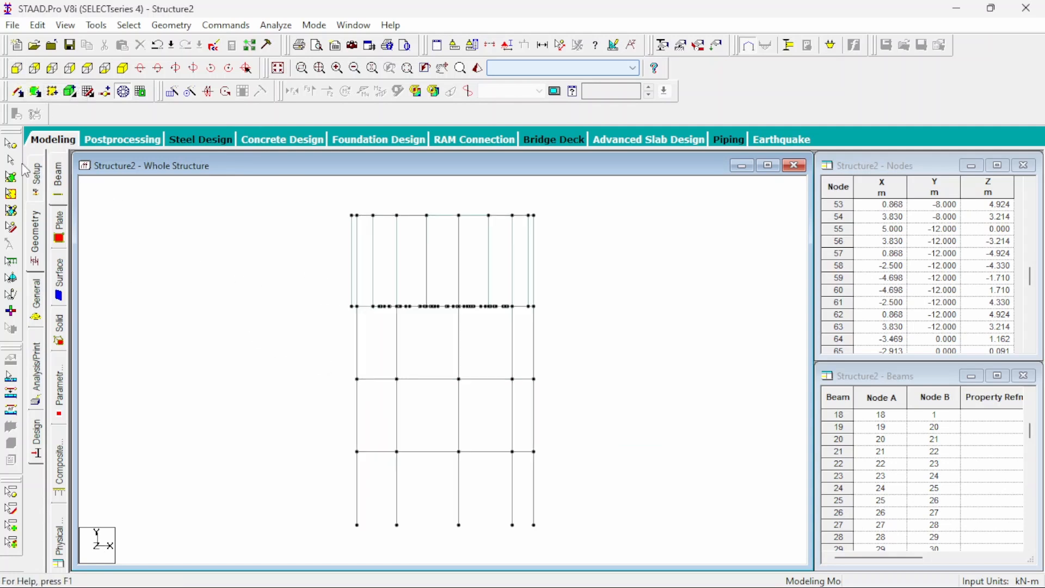
{"action": "left_click_drag", "start_coordinate": [561, 291], "coordinate": [267, 193]}
{"action": "key", "text": "Delete"}
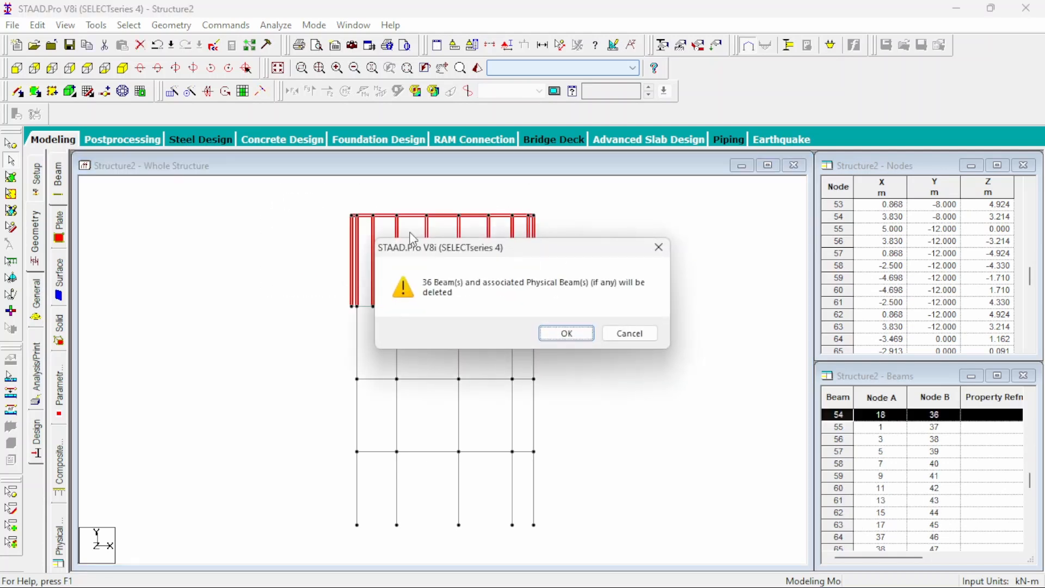
{"action": "left_click", "coordinate": [568, 333]}
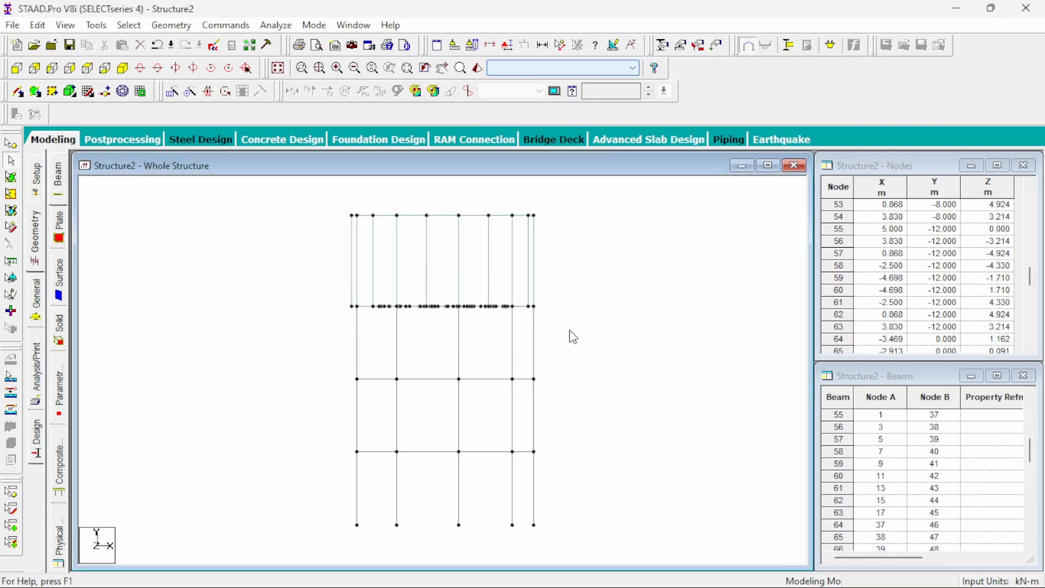
Examine the whole tank in a 3D rendered view, and accept the automatic save of the file
{"action": "left_click", "coordinate": [278, 69]}
{"action": "left_click", "coordinate": [461, 68]}
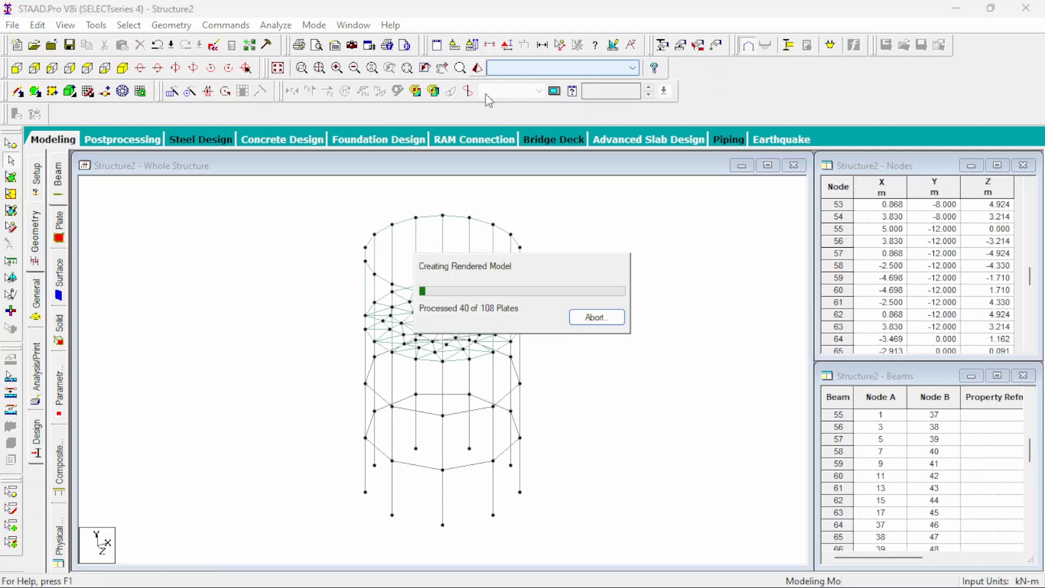
{"action": "left_click_drag", "start_coordinate": [506, 316], "coordinate": [538, 293]}
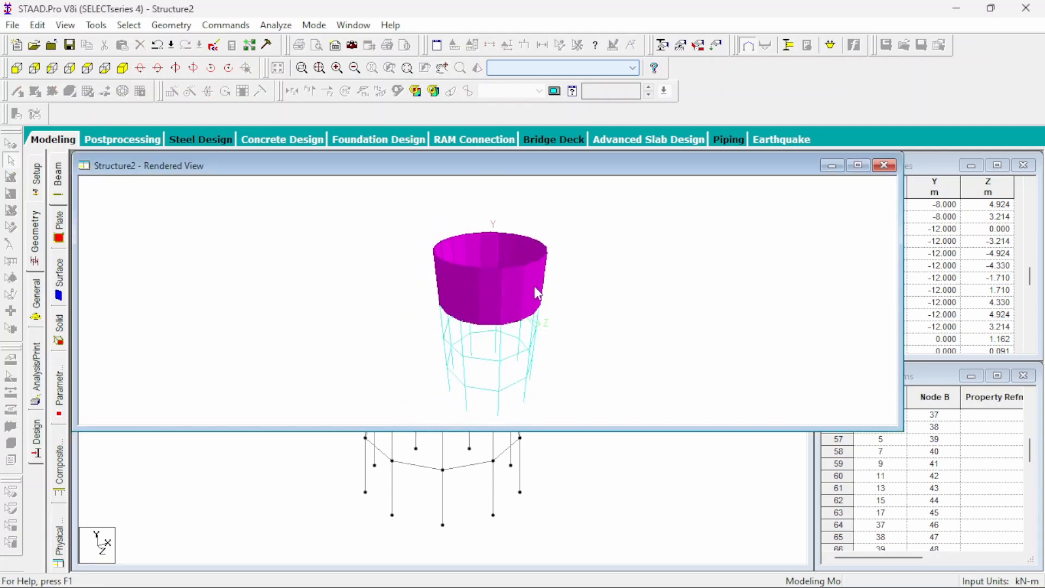
{"action": "left_click", "coordinate": [884, 165]}
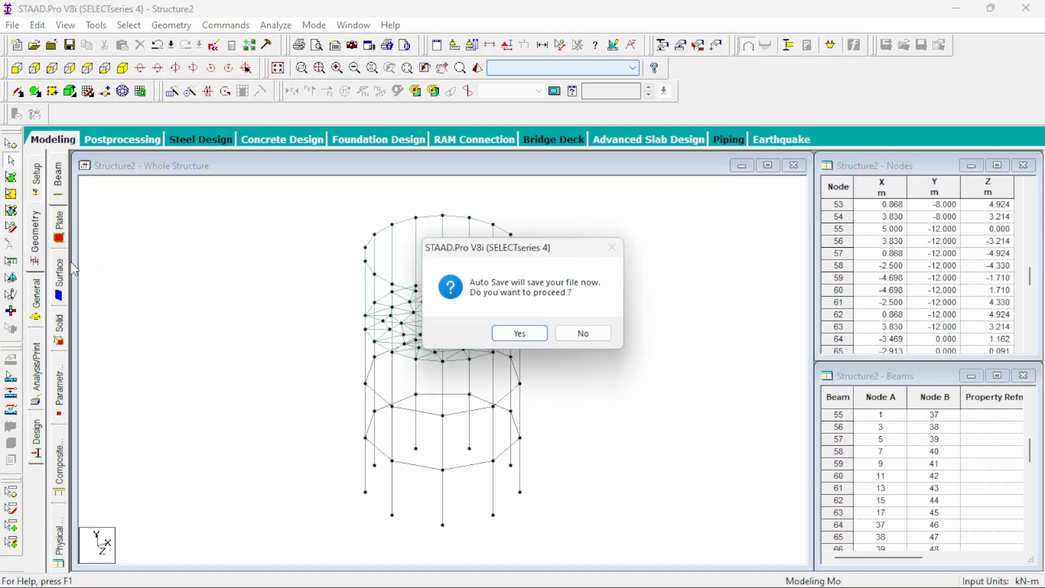
{"action": "left_click", "coordinate": [501, 333]}
{"action": "left_click", "coordinate": [422, 323]}
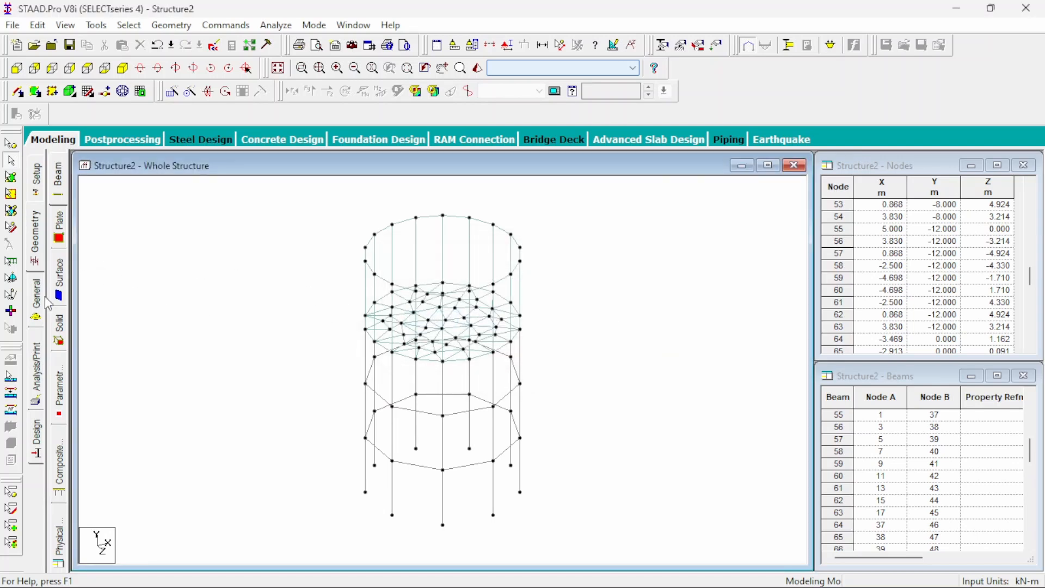
Define a rectangular concrete section with YD 0.45 m and ZD 0.45 m
{"action": "left_click", "coordinate": [41, 316]}
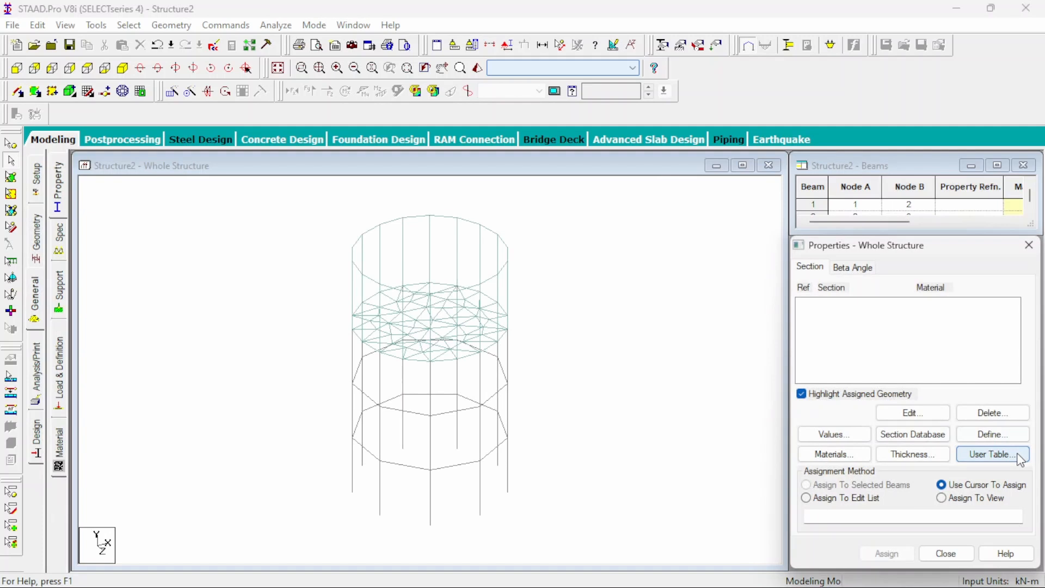
{"action": "left_click", "coordinate": [980, 436]}
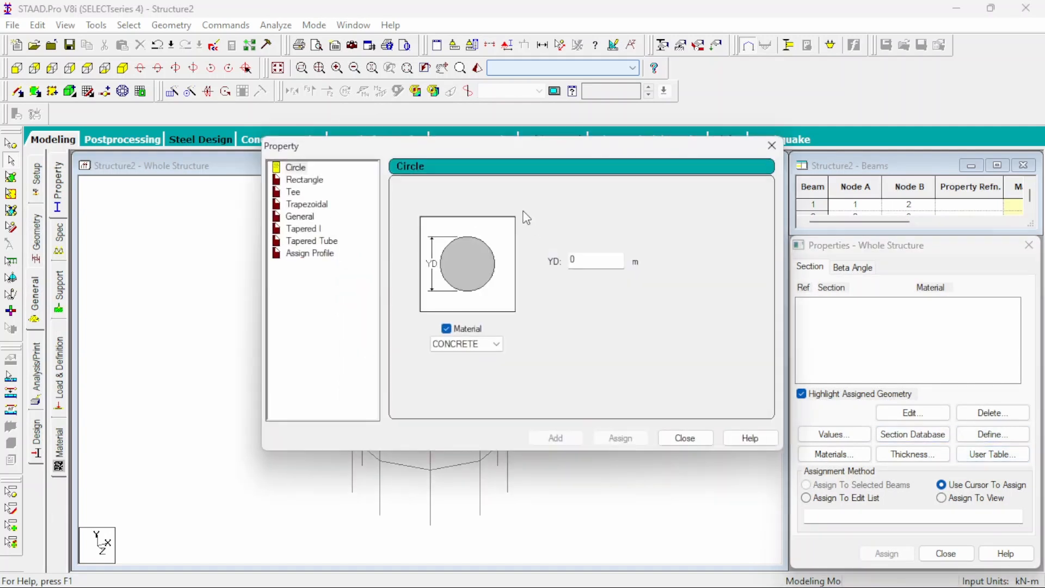
{"action": "left_click", "coordinate": [305, 180]}
{"action": "left_click", "coordinate": [598, 250]}
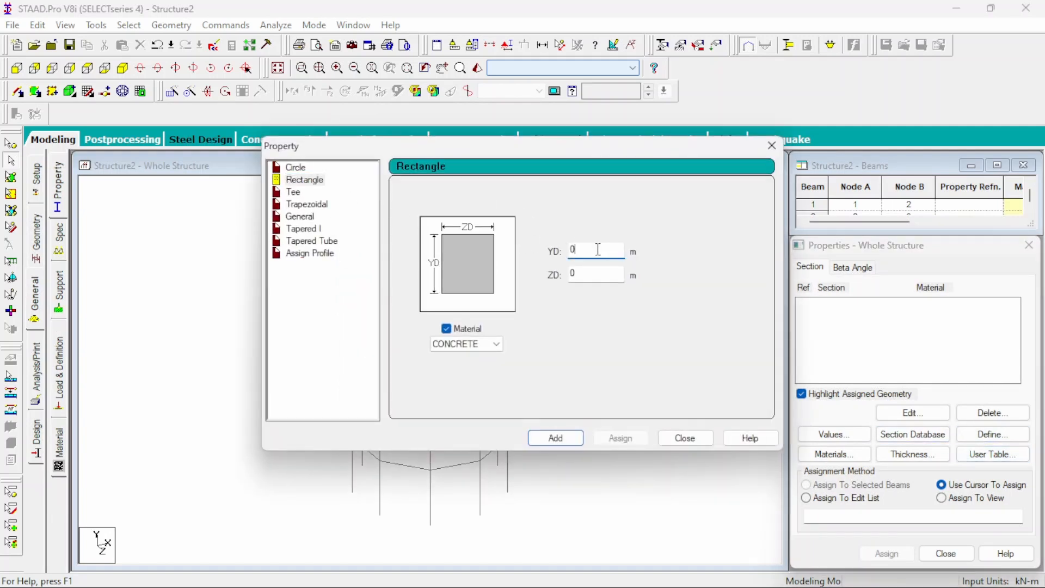
{"action": "type", "text": "0."}
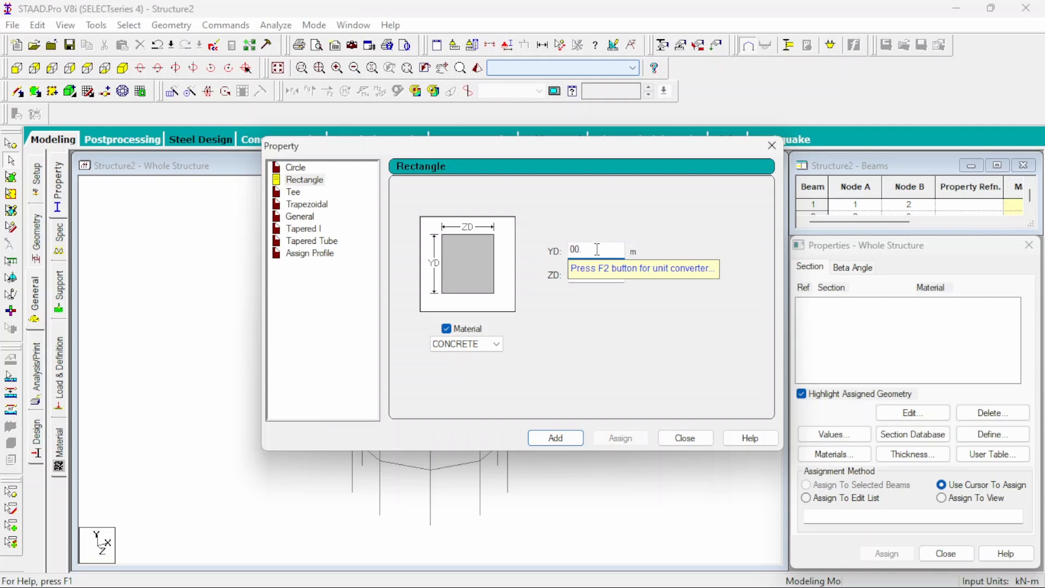
{"action": "left_click_drag", "start_coordinate": [598, 249], "coordinate": [491, 253]}
{"action": "type", "text": "0"}
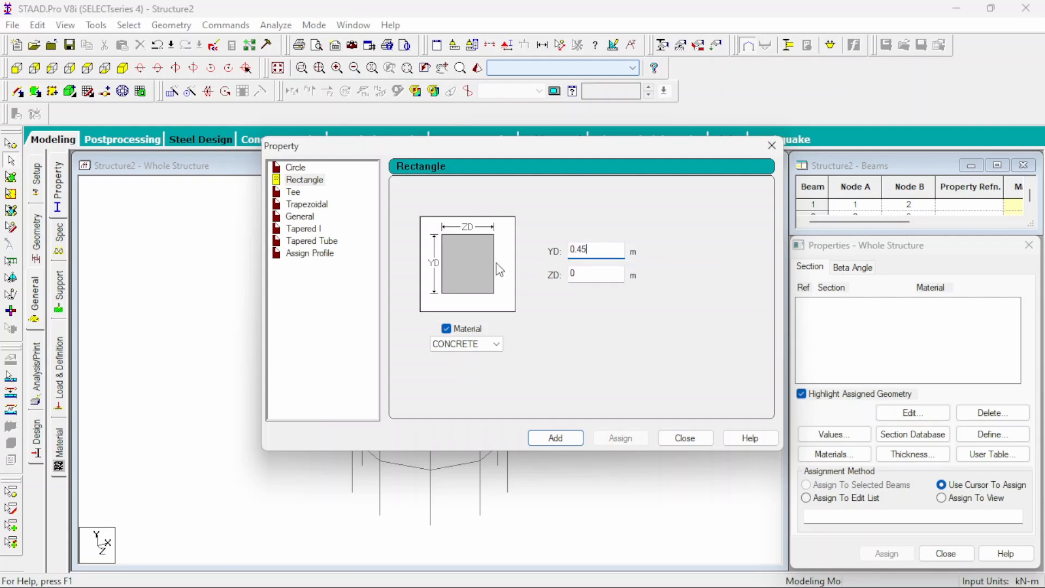
{"action": "left_click", "coordinate": [583, 276]}
{"action": "type", "text": "0.45"}
{"action": "left_click", "coordinate": [557, 437]}
{"action": "left_click", "coordinate": [685, 438]}
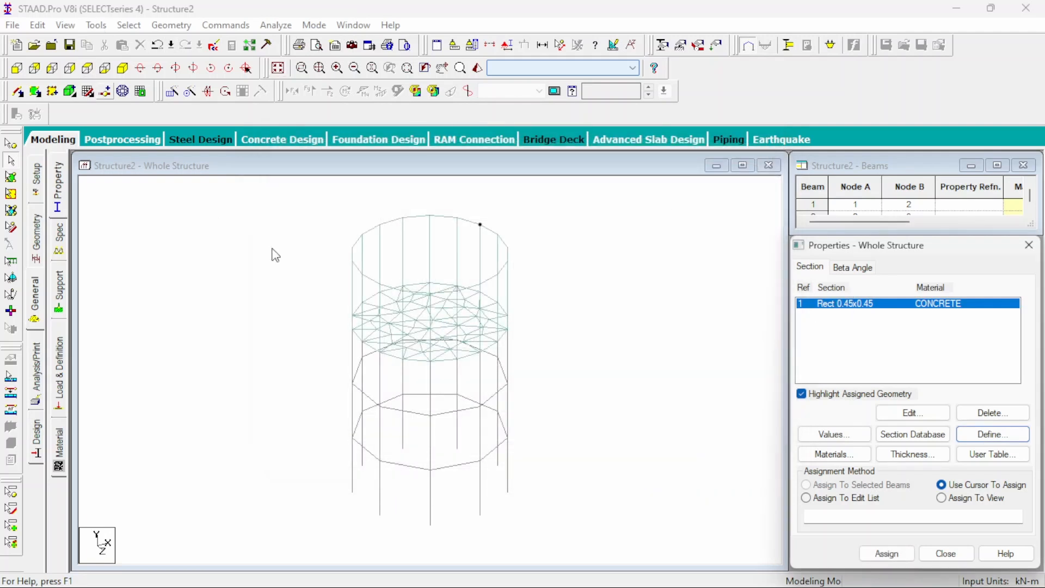
Assign the Rect 0.45x0.45 section to the columns, the bracing rings and the ring beams at the tank's base
{"action": "left_click", "coordinate": [16, 68]}
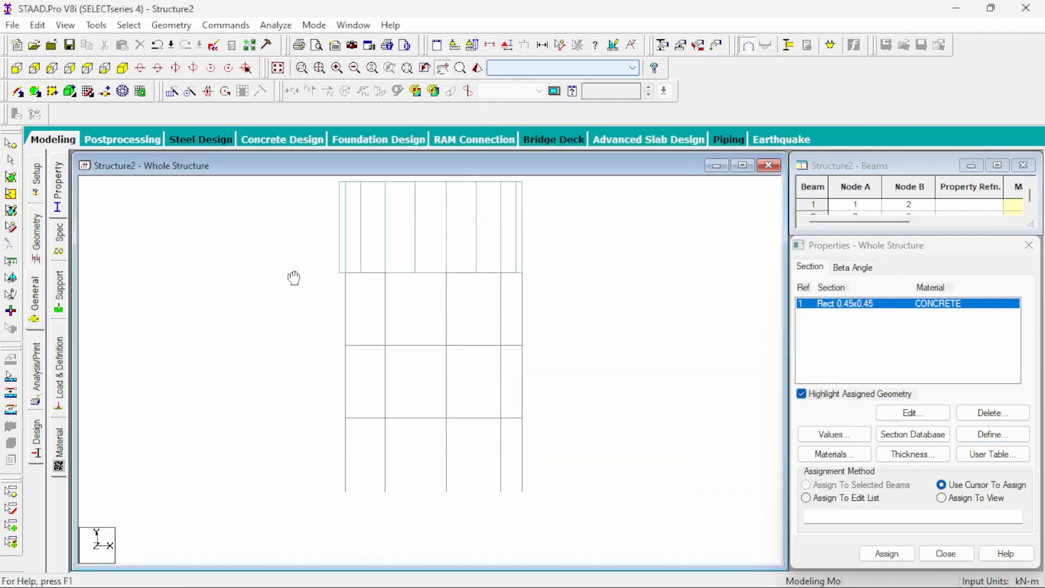
{"action": "left_click_drag", "start_coordinate": [277, 253], "coordinate": [384, 357]}
{"action": "left_click_drag", "start_coordinate": [587, 499], "coordinate": [586, 502]}
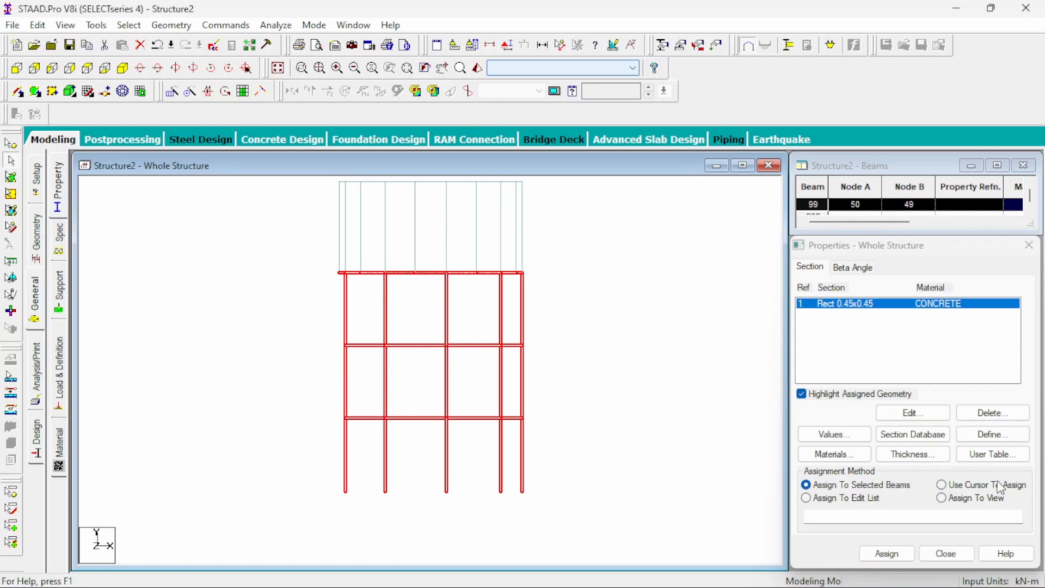
{"action": "left_click", "coordinate": [889, 552]}
{"action": "left_click", "coordinate": [930, 442]}
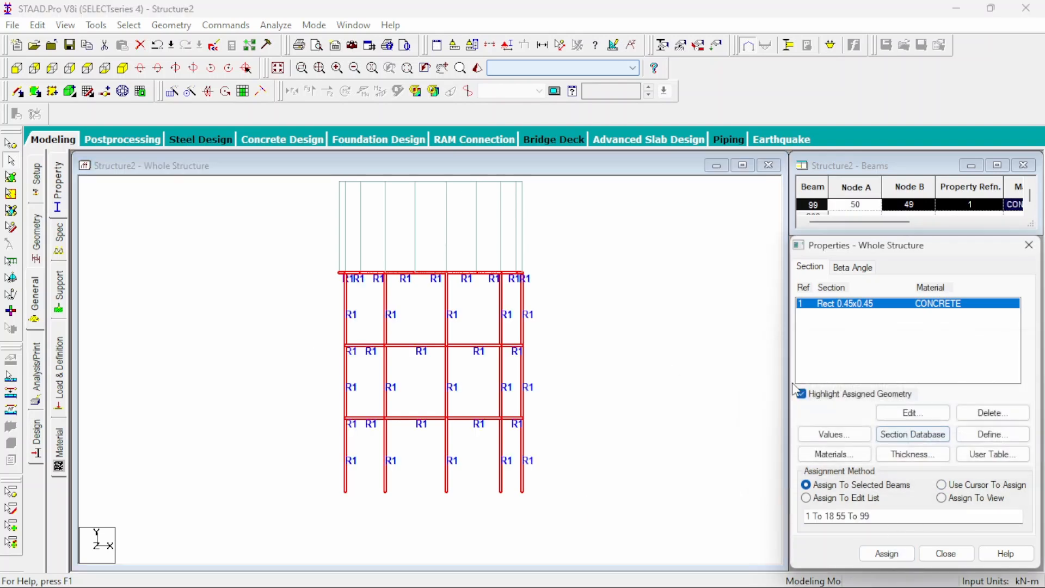
Define a concrete plate element thickness of 0.3 m
{"action": "left_click", "coordinate": [123, 69]}
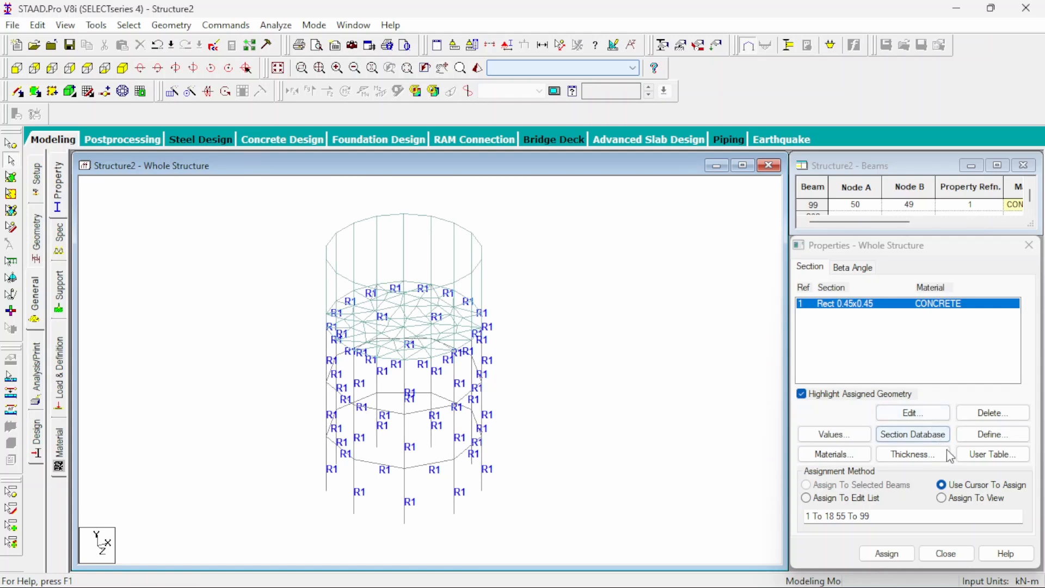
{"action": "left_click", "coordinate": [911, 454]}
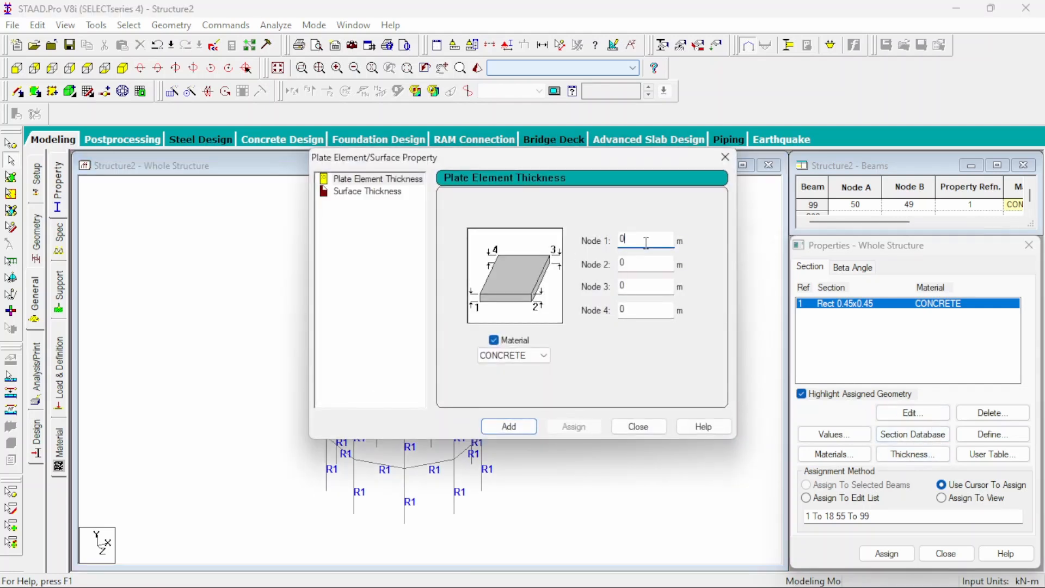
{"action": "type", "text": "0.3"}
{"action": "left_click", "coordinate": [508, 428]}
{"action": "left_click", "coordinate": [637, 427]}
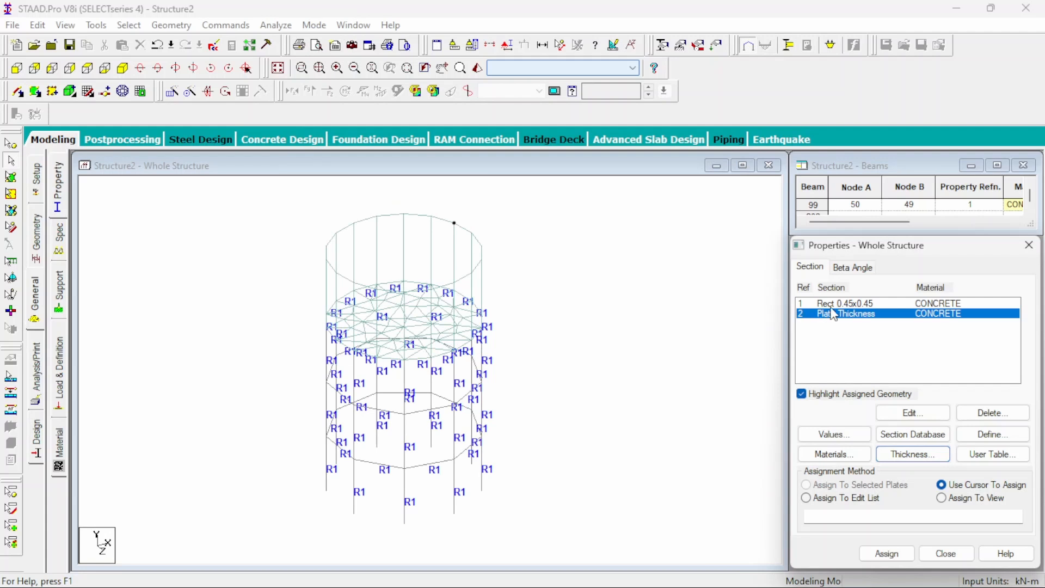
Assign the plate thickness to all wall and base slab plates, and check the tank in a 3D rendered view
{"action": "left_click", "coordinate": [16, 67]}
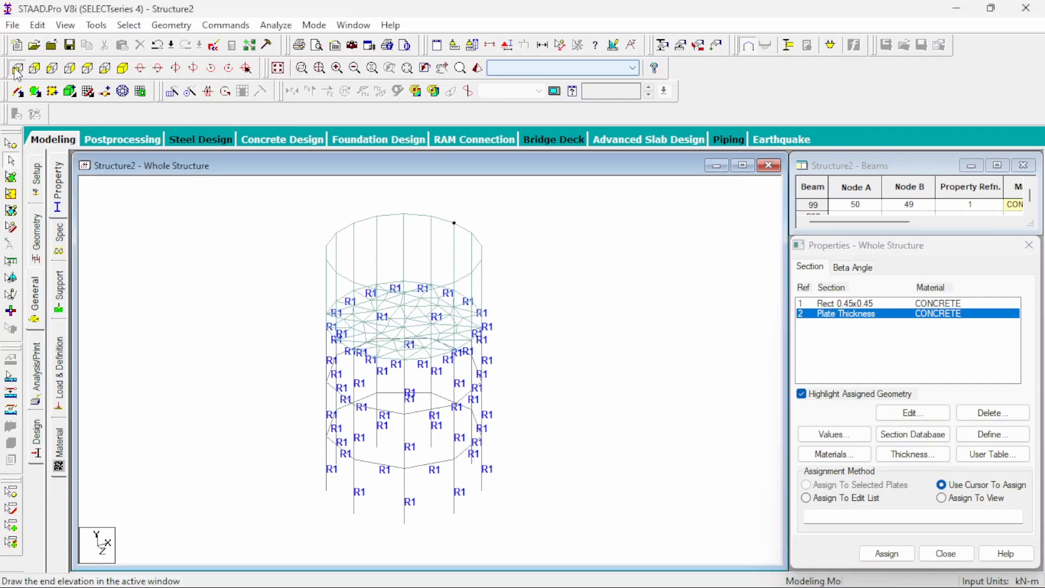
{"action": "left_click", "coordinate": [10, 177]}
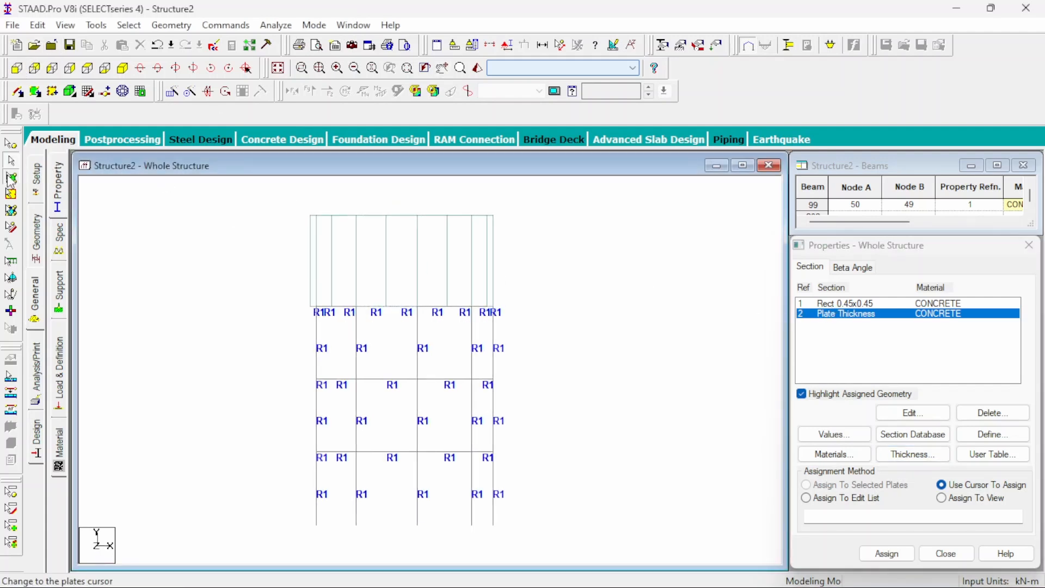
{"action": "left_click_drag", "start_coordinate": [263, 191], "coordinate": [562, 333]}
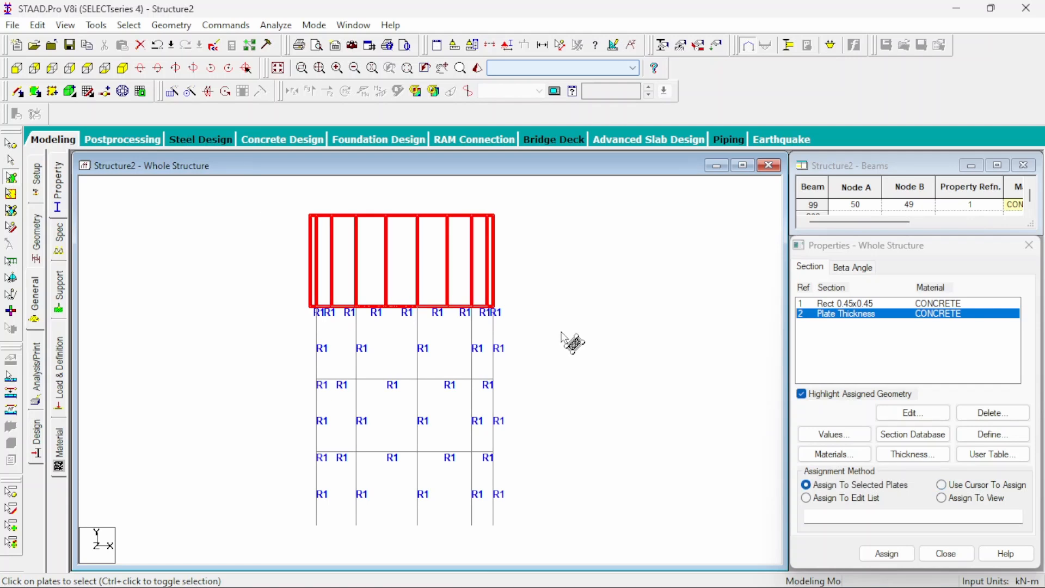
{"action": "left_click", "coordinate": [879, 556]}
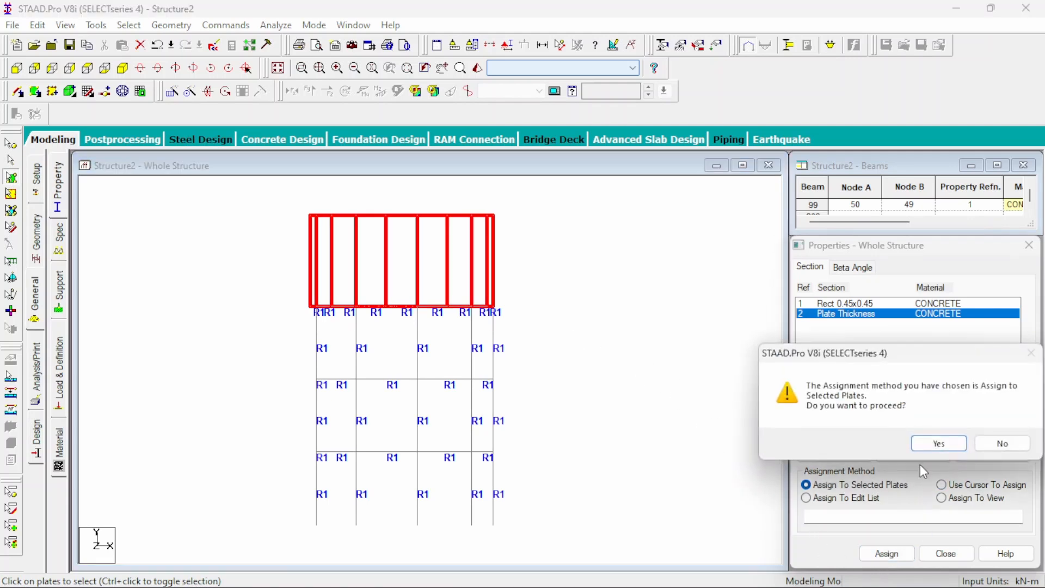
{"action": "left_click", "coordinate": [938, 442]}
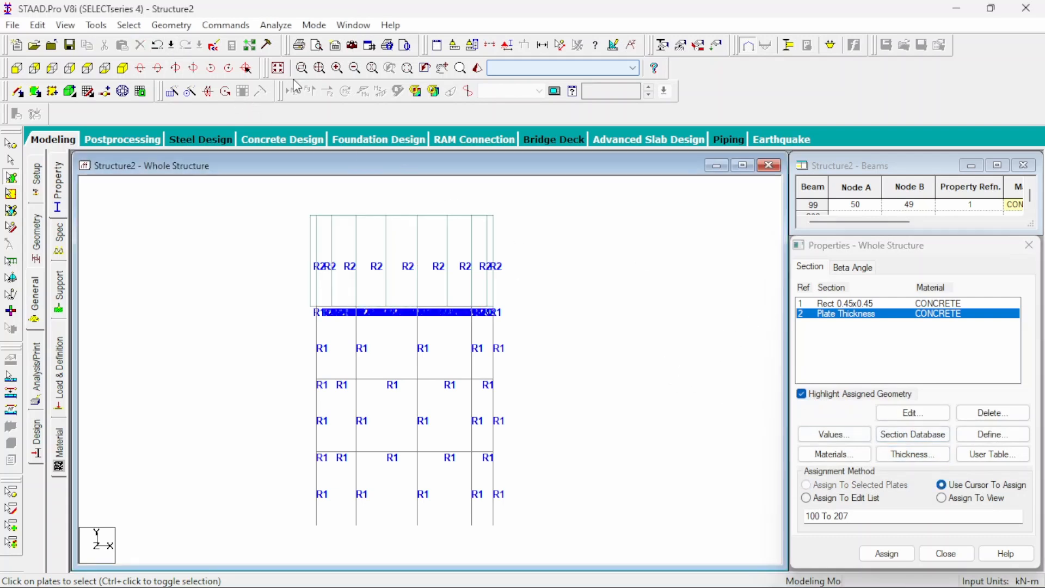
{"action": "left_click", "coordinate": [277, 67]}
{"action": "left_click", "coordinate": [477, 68]}
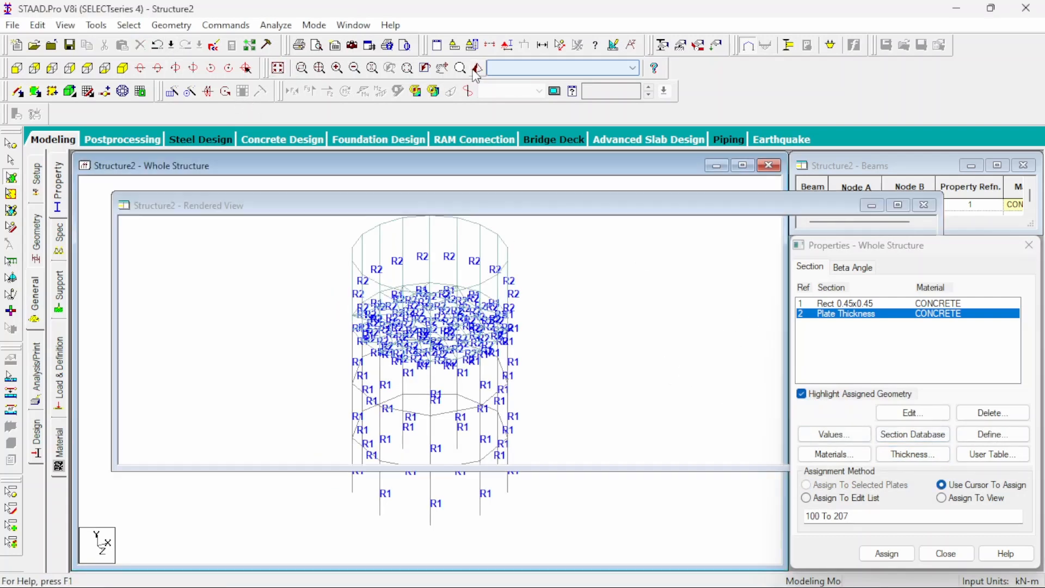
{"action": "left_click_drag", "start_coordinate": [544, 325], "coordinate": [516, 434]}
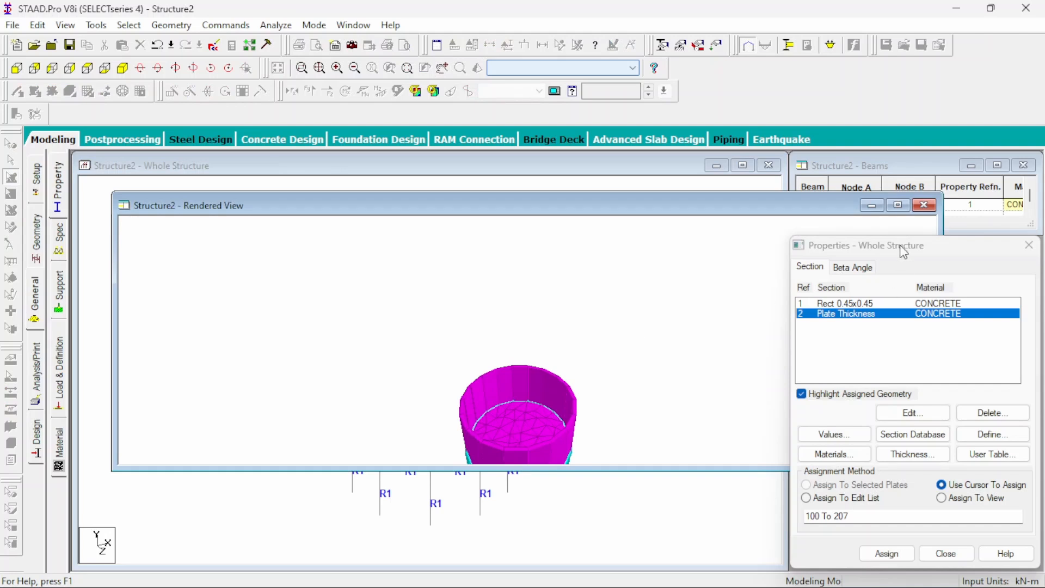
{"action": "left_click", "coordinate": [924, 204]}
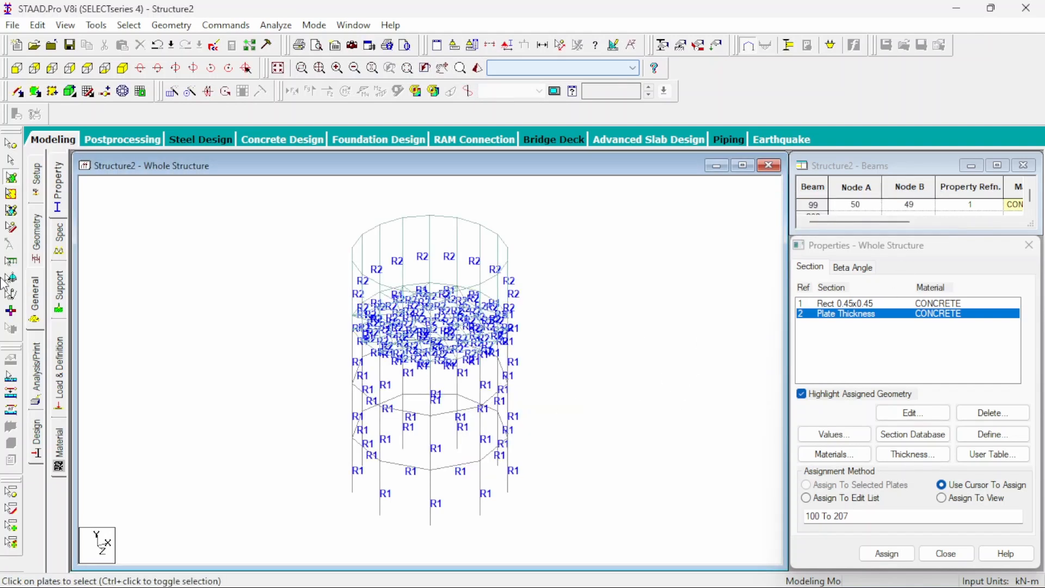
Create a fixed support definition for the structure and select it for assignment
{"action": "left_click", "coordinate": [59, 289]}
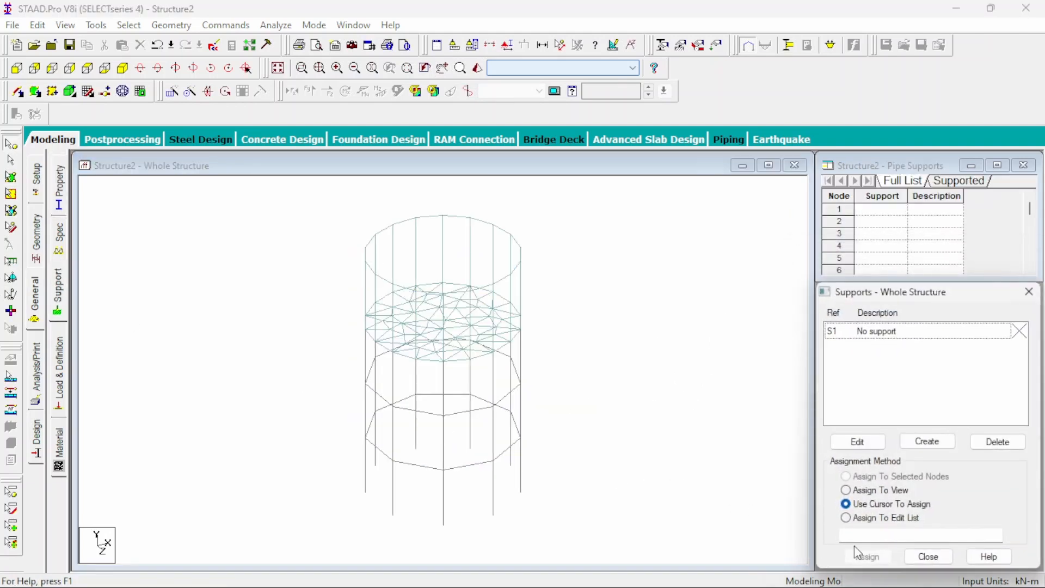
{"action": "left_click", "coordinate": [926, 442]}
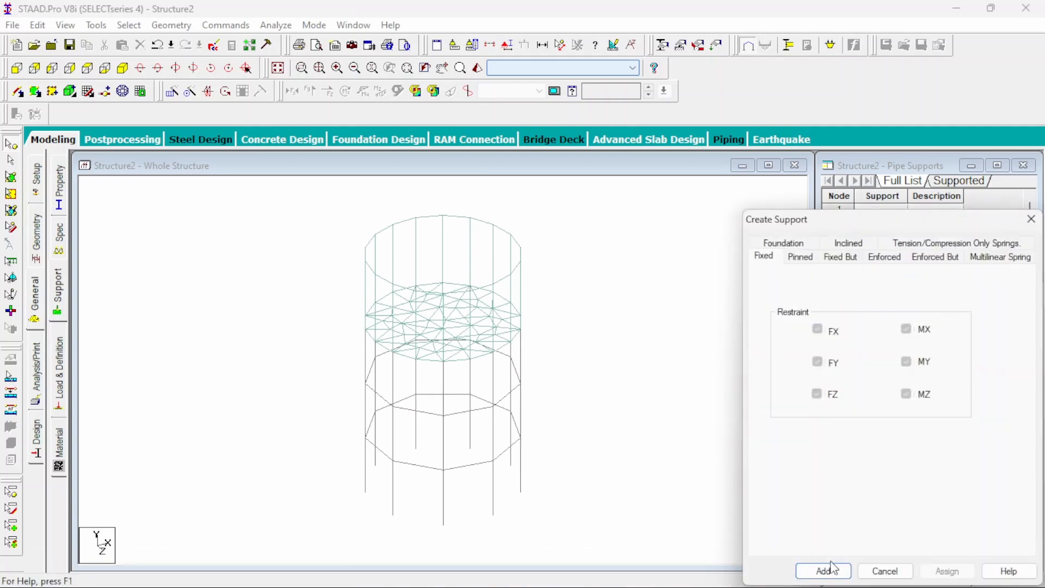
{"action": "left_click", "coordinate": [826, 567]}
{"action": "left_click", "coordinate": [878, 352]}
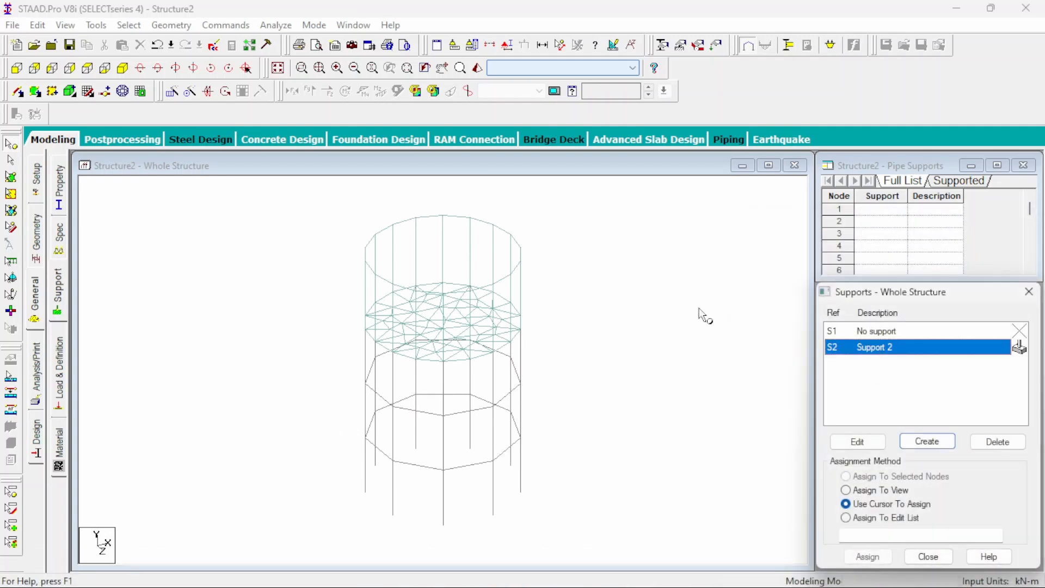
Assign the fixed support to all the nodes at the column bases
{"action": "left_click", "coordinate": [17, 69]}
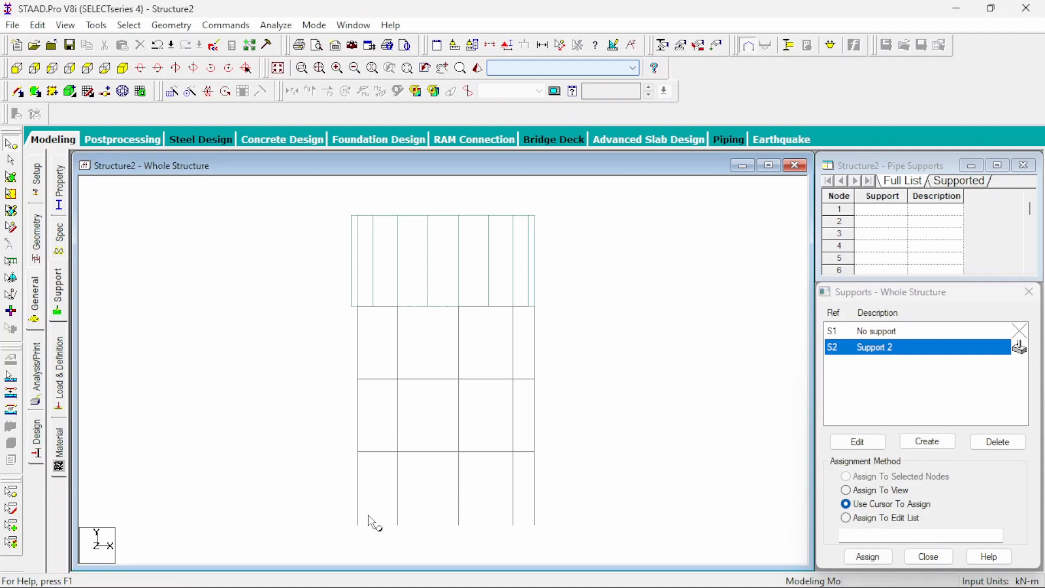
{"action": "left_click_drag", "start_coordinate": [324, 513], "coordinate": [613, 561]}
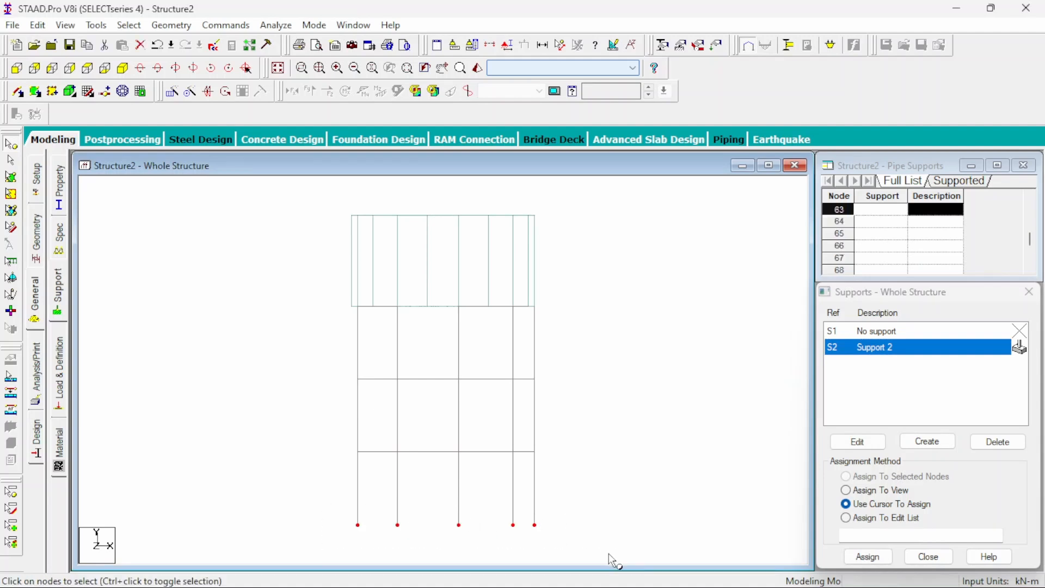
{"action": "left_click", "coordinate": [123, 68]}
{"action": "left_click", "coordinate": [868, 556]}
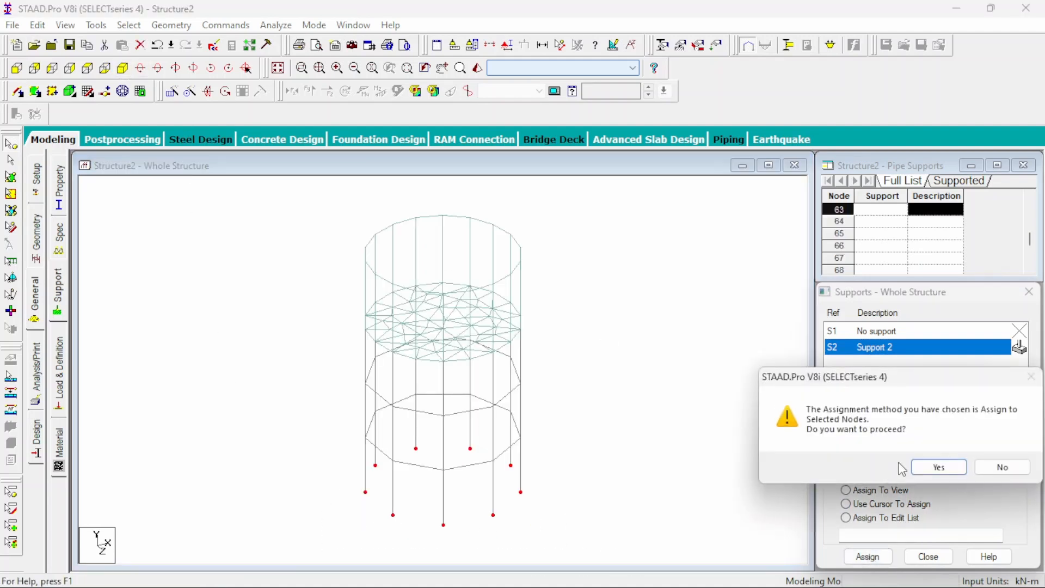
{"action": "left_click", "coordinate": [905, 467]}
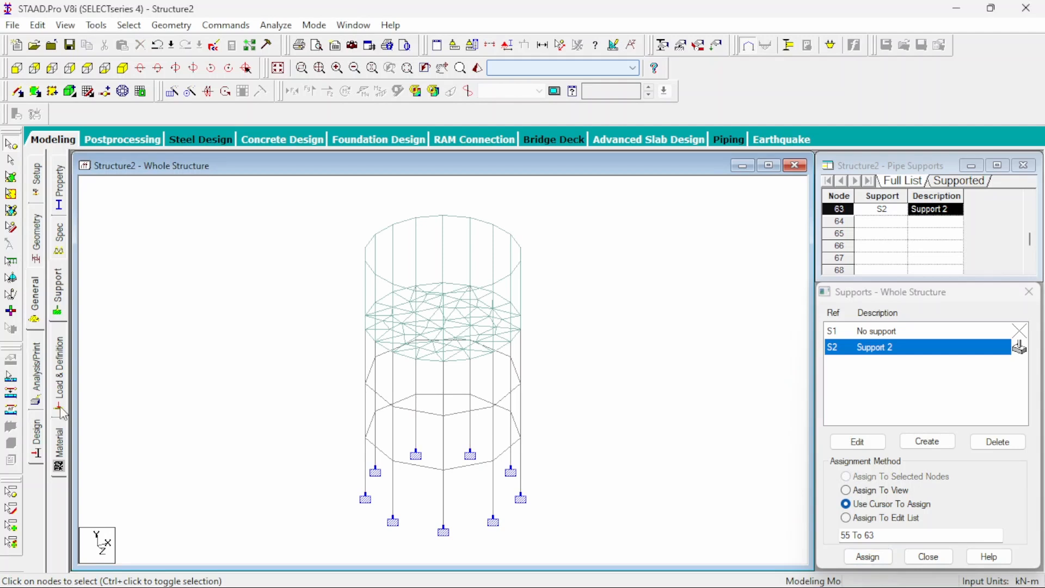
Add a primary load case 1 with loading type Dead and the title sw
{"action": "left_click", "coordinate": [60, 393]}
{"action": "left_click", "coordinate": [866, 191]}
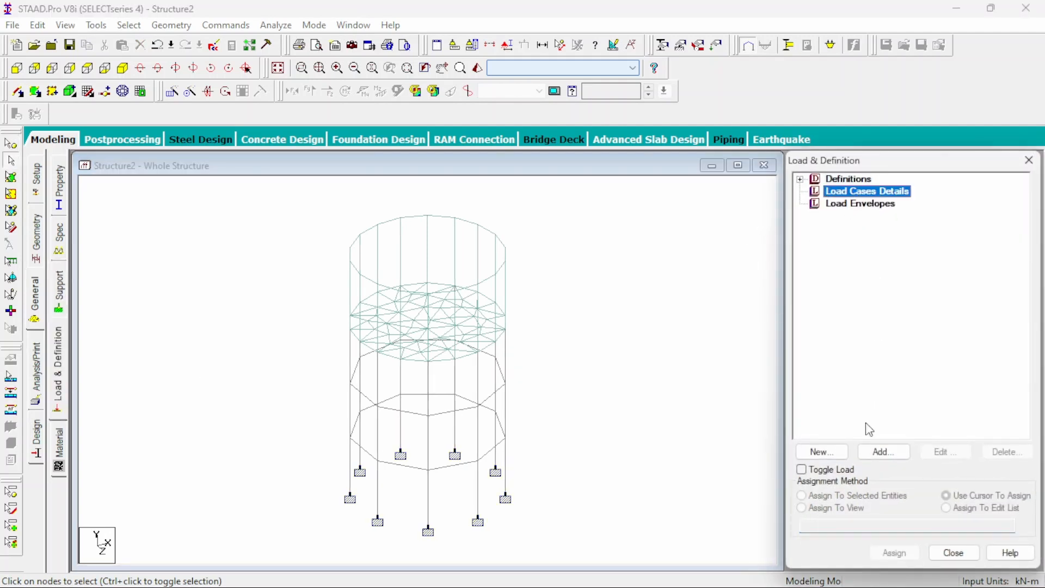
{"action": "left_click", "coordinate": [882, 452]}
{"action": "left_click", "coordinate": [572, 214]}
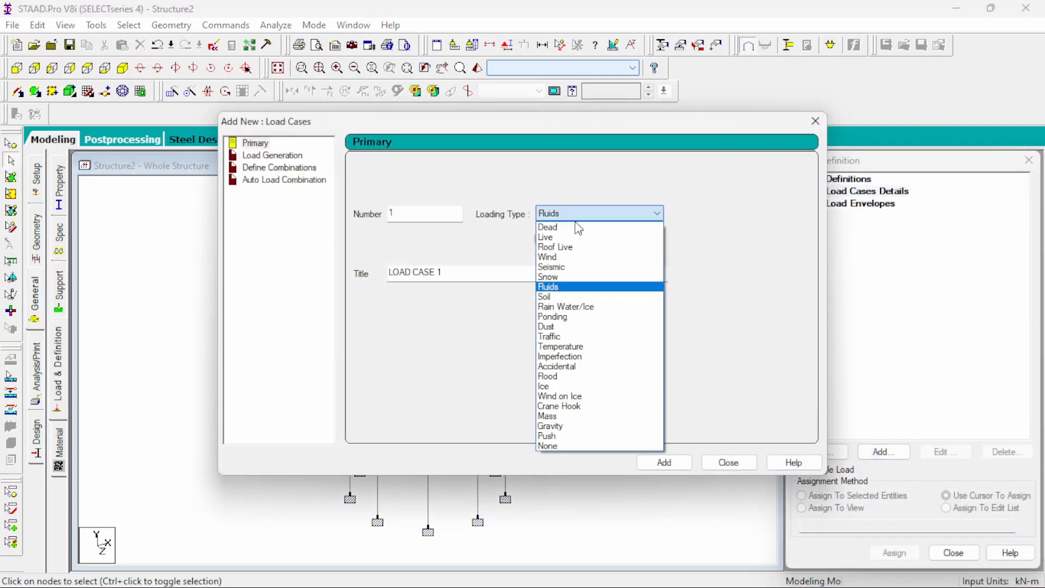
{"action": "left_click", "coordinate": [566, 234]}
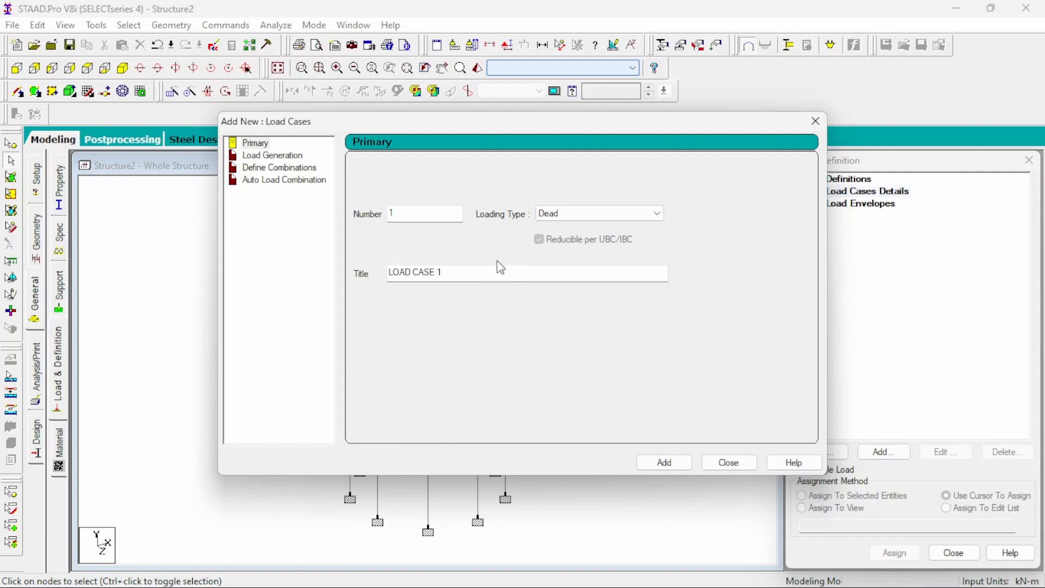
{"action": "left_click_drag", "start_coordinate": [455, 272], "coordinate": [296, 273]}
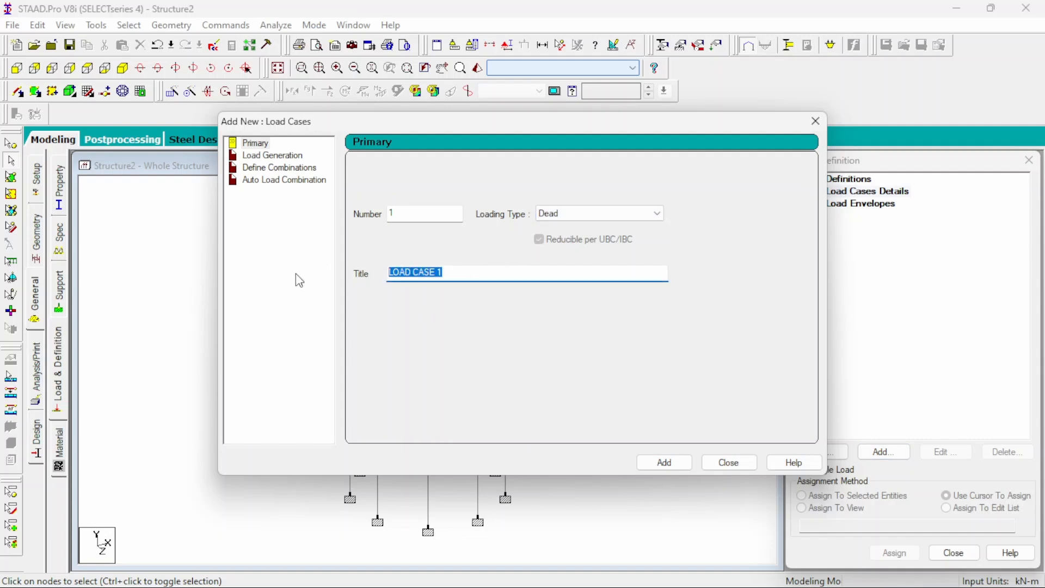
{"action": "type", "text": "sw"}
{"action": "left_click", "coordinate": [664, 462]}
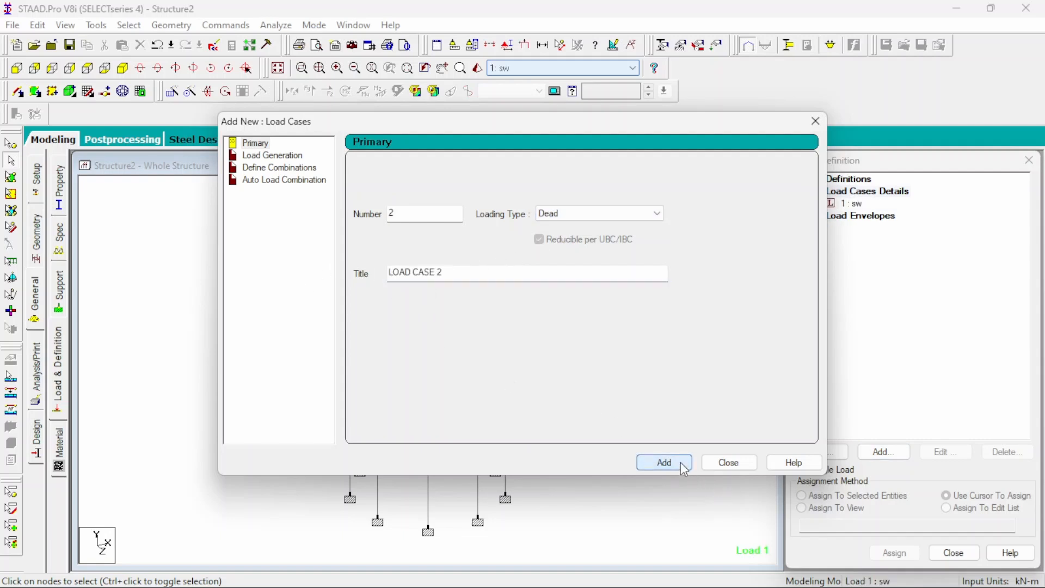
Add a primary load case 2 with loading type Fluids and the title water load
{"action": "left_click", "coordinate": [608, 217]}
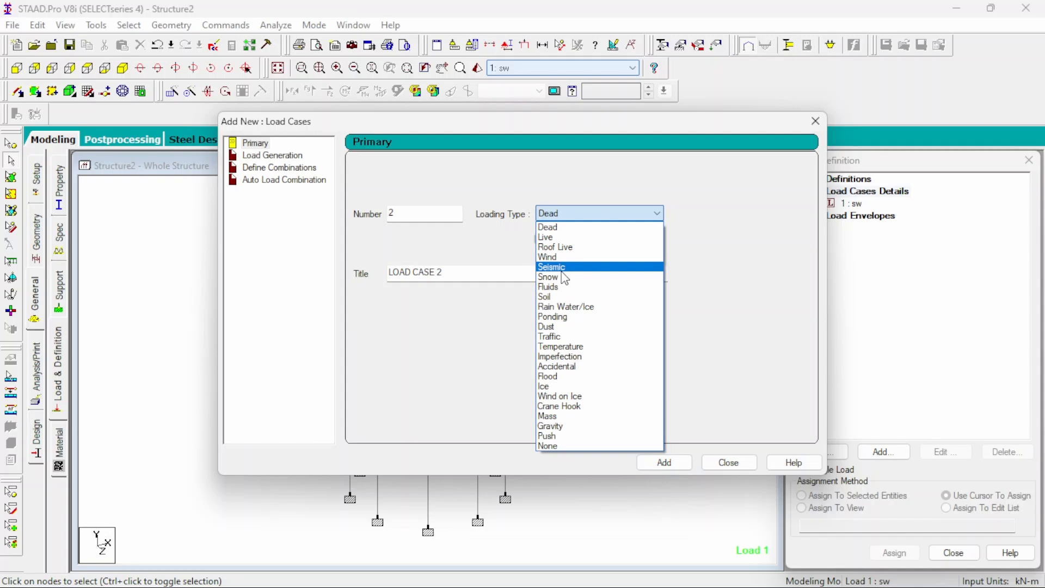
{"action": "left_click", "coordinate": [561, 287]}
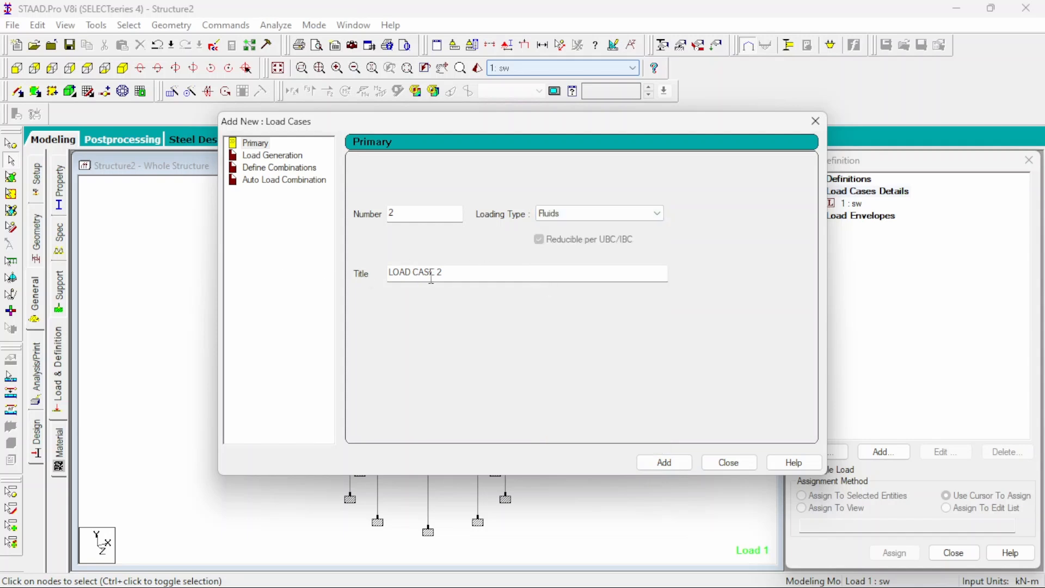
{"action": "left_click_drag", "start_coordinate": [459, 277], "coordinate": [212, 242]}
{"action": "type", "text": "water load"}
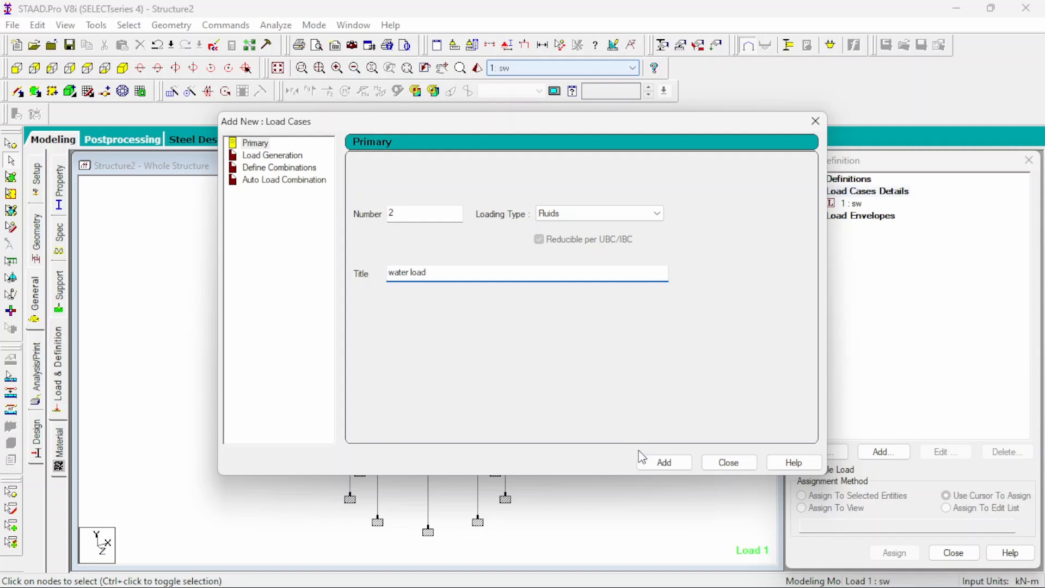
{"action": "left_click", "coordinate": [666, 463]}
{"action": "left_click", "coordinate": [728, 463]}
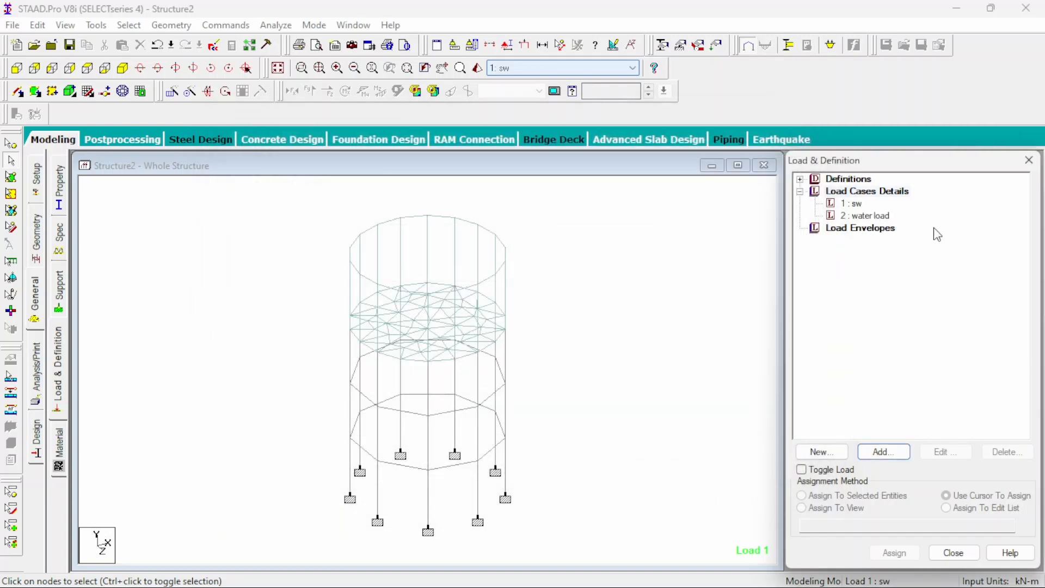
Add a selfweight load in Y with factor -1 to the sw load case and assign it to the whole view
{"action": "left_click", "coordinate": [851, 203]}
{"action": "left_click", "coordinate": [874, 452]}
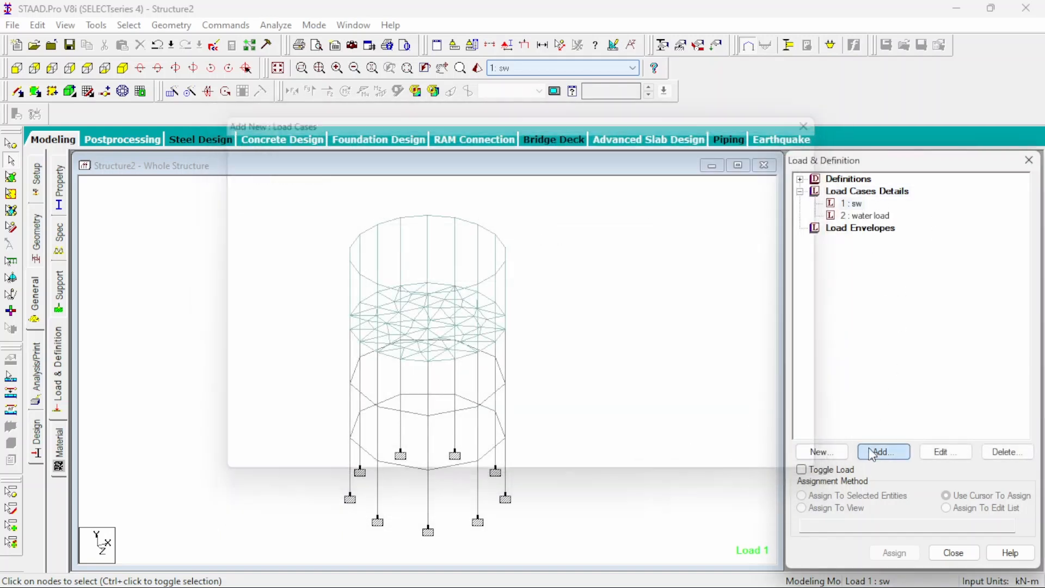
{"action": "left_click", "coordinate": [743, 530]}
{"action": "left_click", "coordinate": [795, 530]}
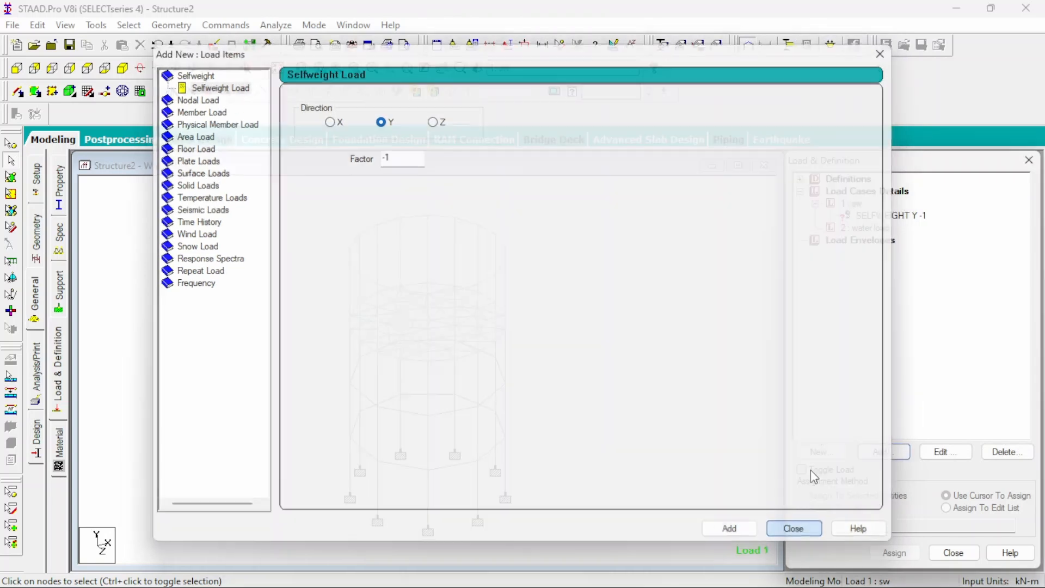
{"action": "left_click", "coordinate": [841, 509]}
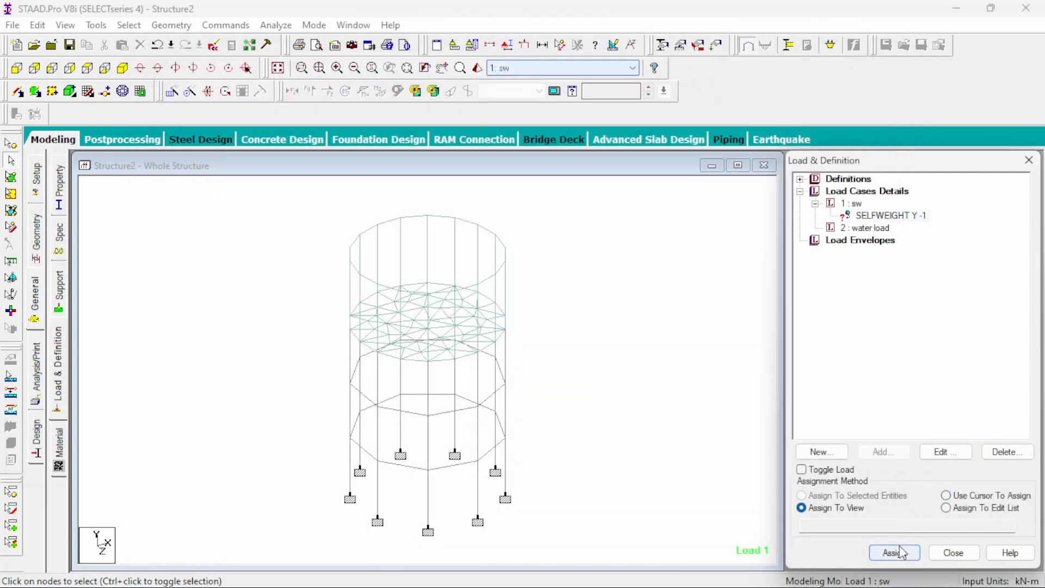
{"action": "left_click", "coordinate": [895, 552]}
{"action": "left_click", "coordinate": [933, 400]}
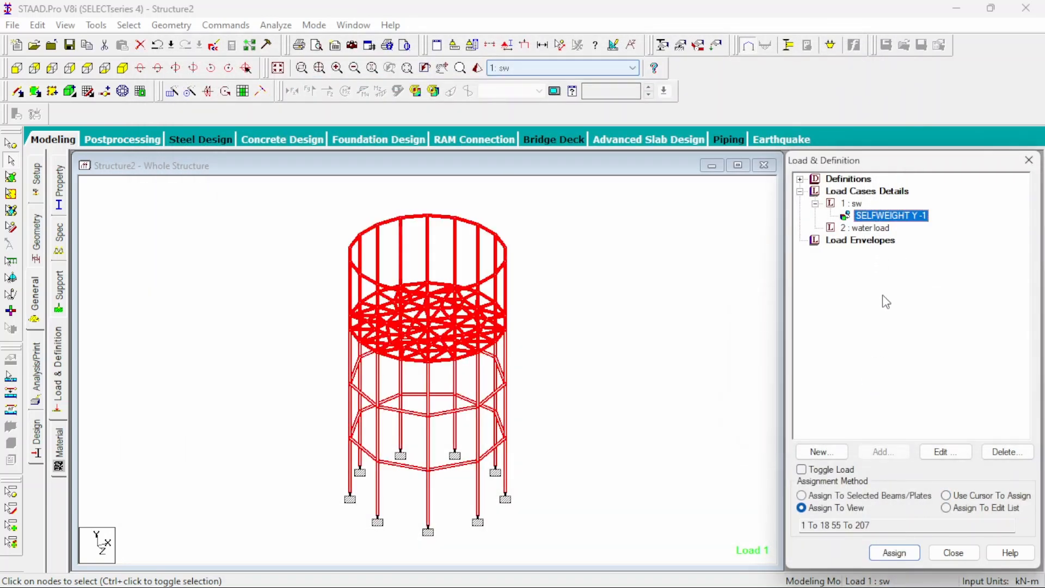
{"action": "left_click", "coordinate": [868, 229]}
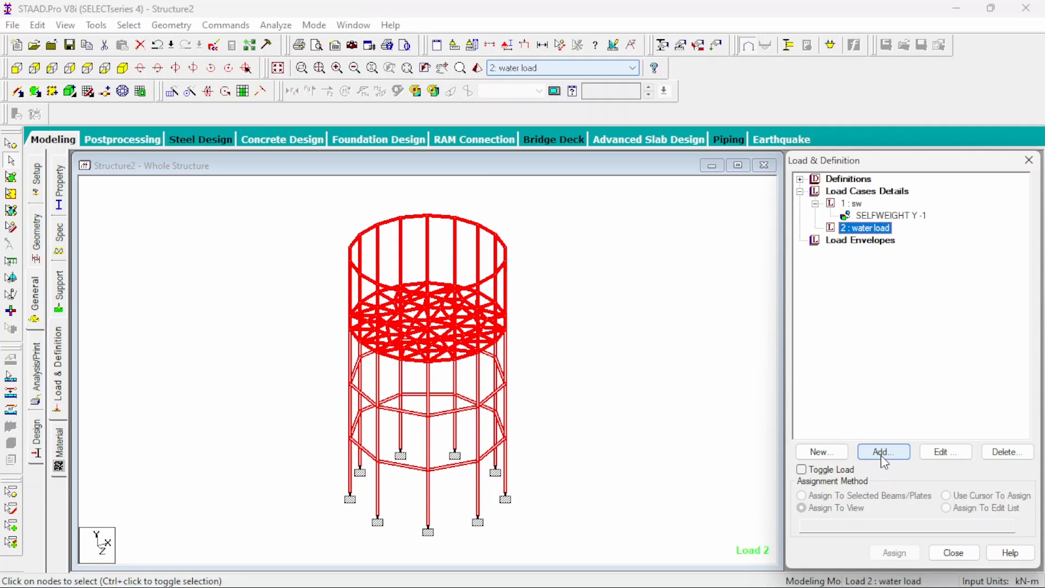
{"action": "left_click", "coordinate": [946, 453]}
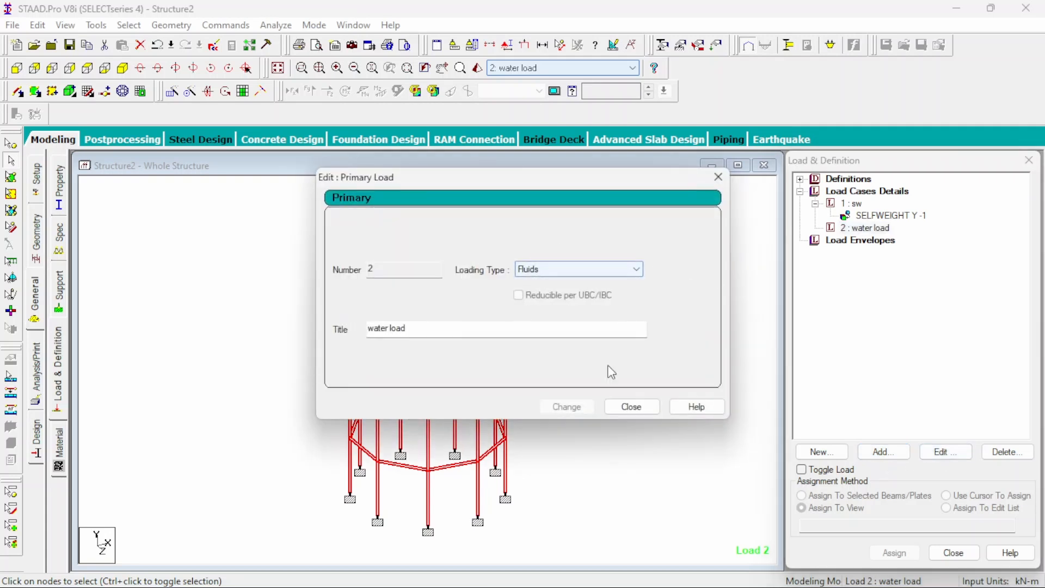
{"action": "left_click", "coordinate": [631, 406]}
Start a hydrostatic plate load in the water load case and select all the tank's wall and floor plates for it
{"action": "left_click", "coordinate": [866, 228]}
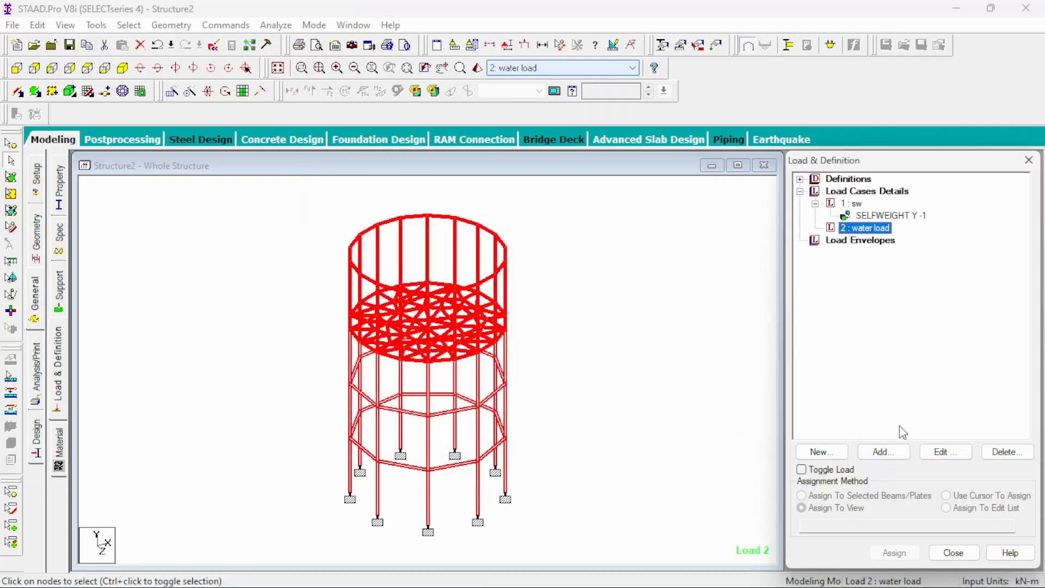
{"action": "left_click", "coordinate": [884, 451]}
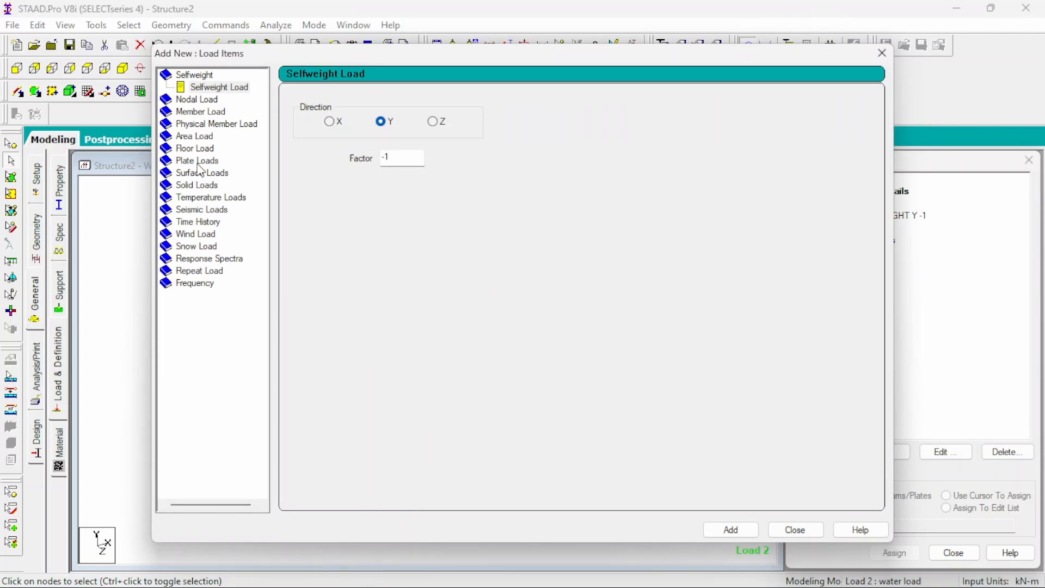
{"action": "left_click", "coordinate": [198, 162]}
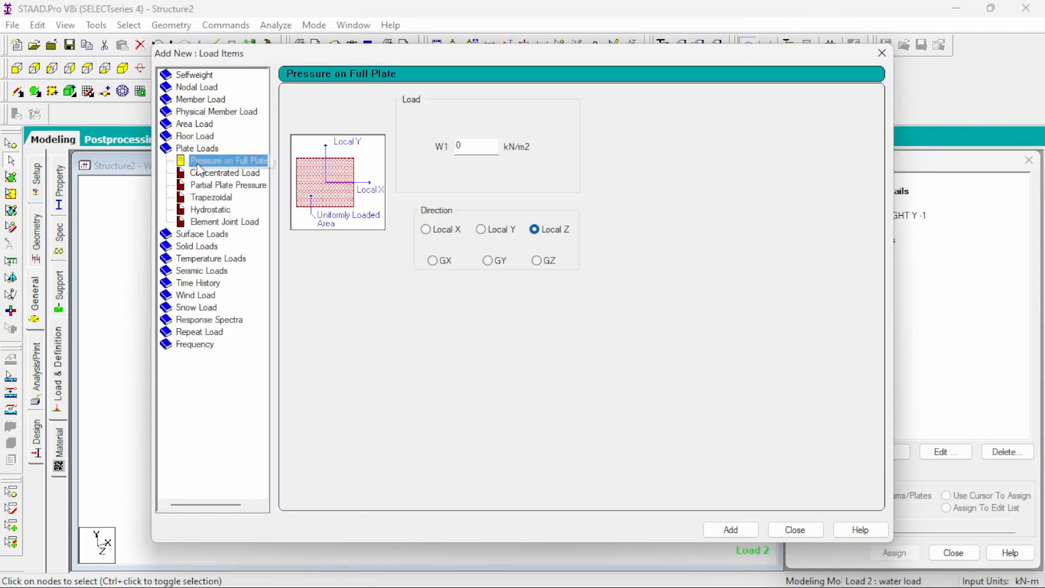
{"action": "left_click", "coordinate": [212, 210]}
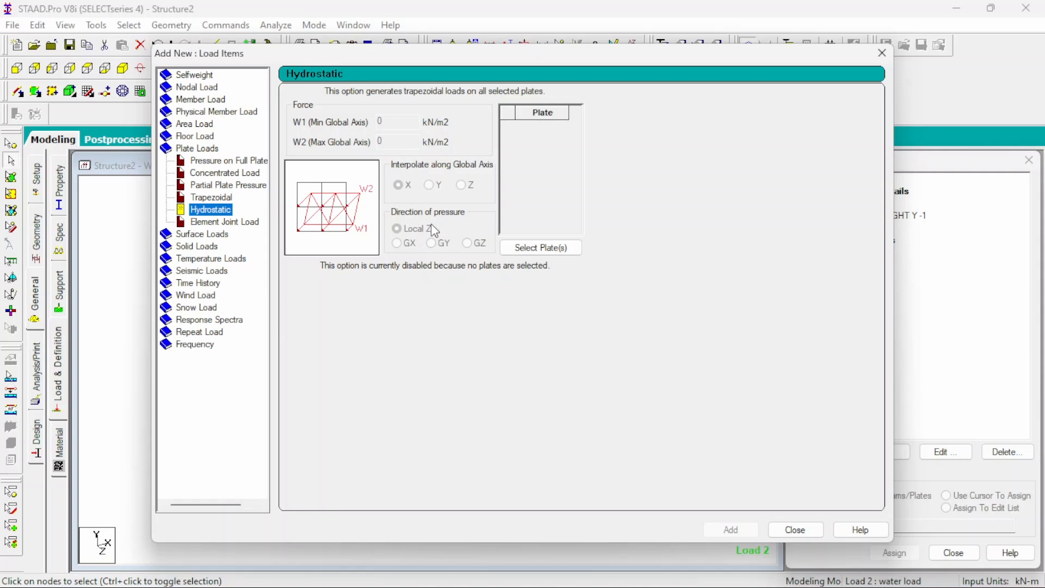
{"action": "left_click", "coordinate": [538, 246]}
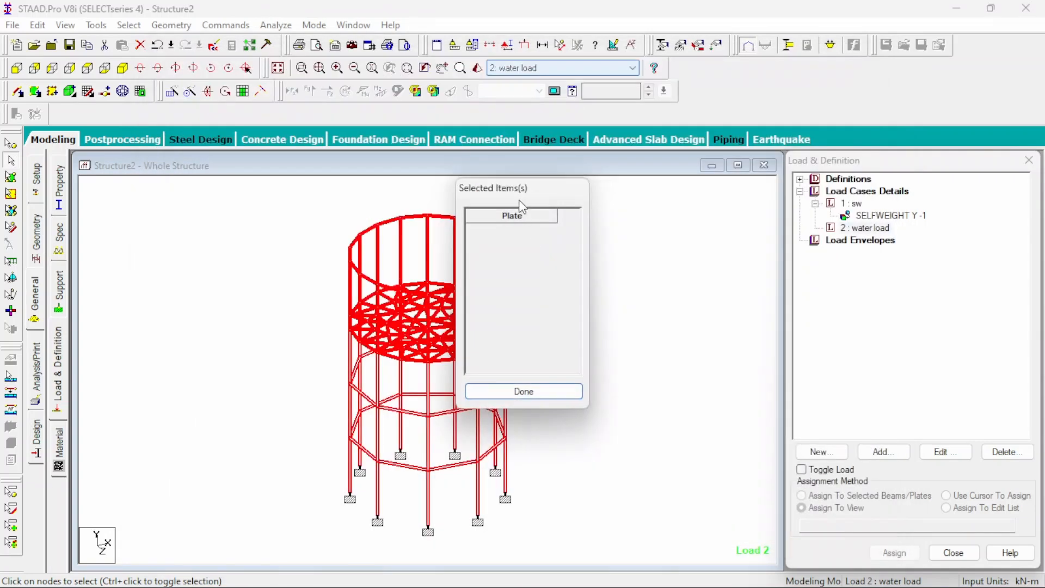
{"action": "left_click_drag", "start_coordinate": [521, 206], "coordinate": [810, 236]}
{"action": "left_click", "coordinate": [599, 301]}
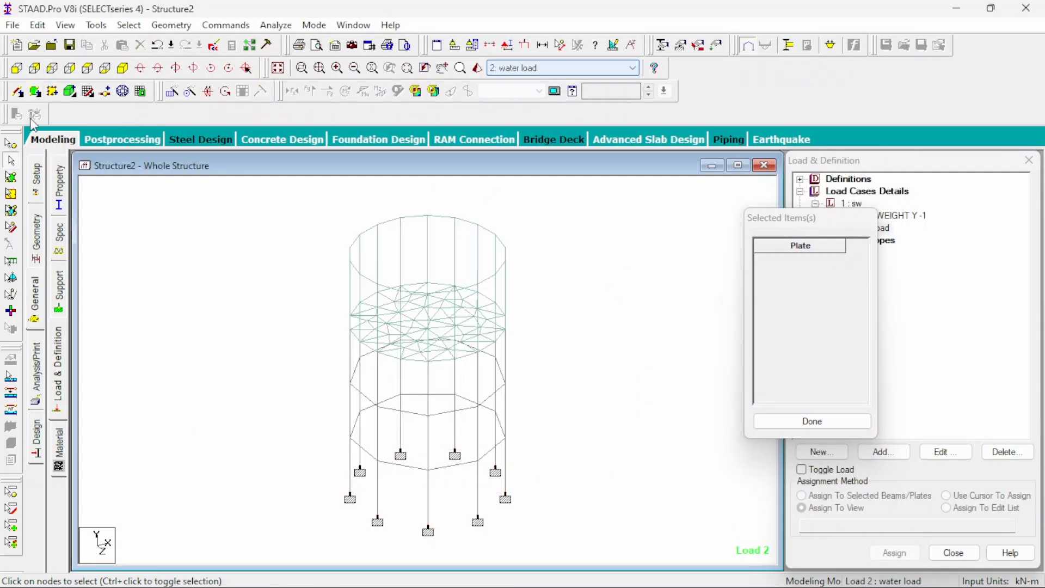
{"action": "left_click", "coordinate": [11, 177]}
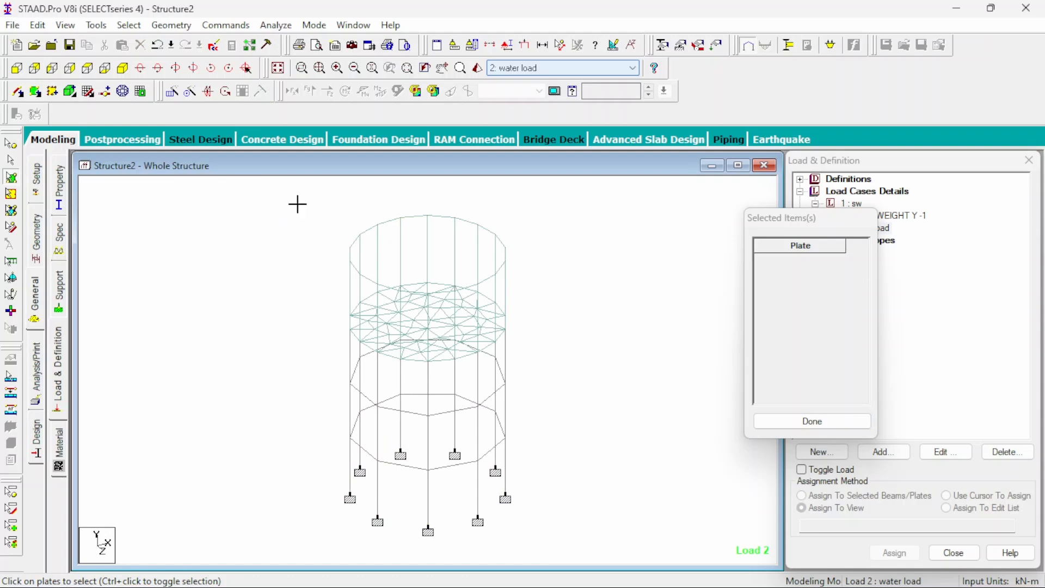
{"action": "left_click_drag", "start_coordinate": [296, 203], "coordinate": [555, 407]}
{"action": "left_click", "coordinate": [821, 423]}
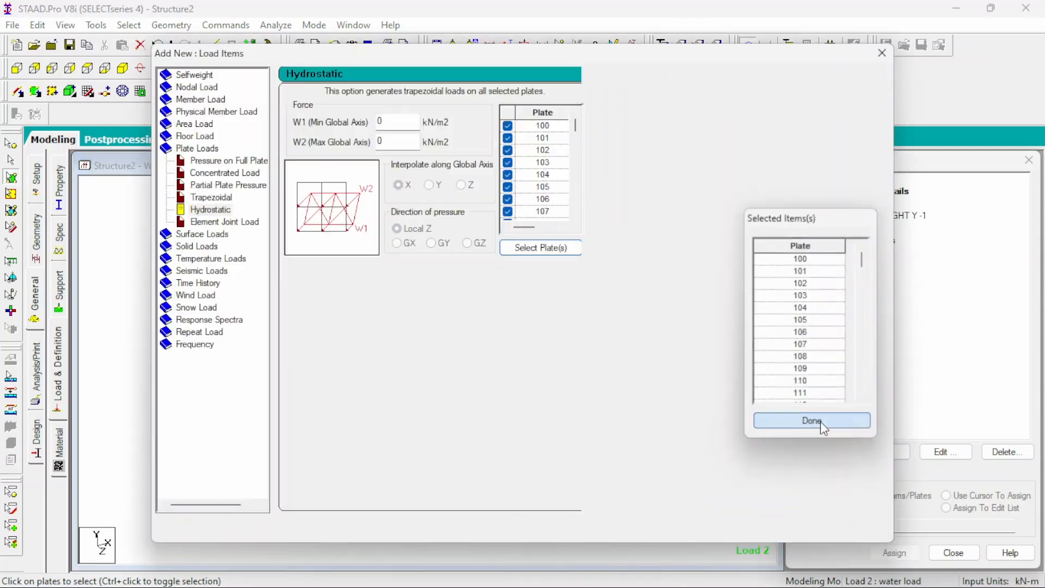
Set W2 to -50 kN/m2, interpolated along global Y with pressure direction GY, and add the hydrostatic load to the selected plates
{"action": "double_click", "coordinate": [402, 143]}
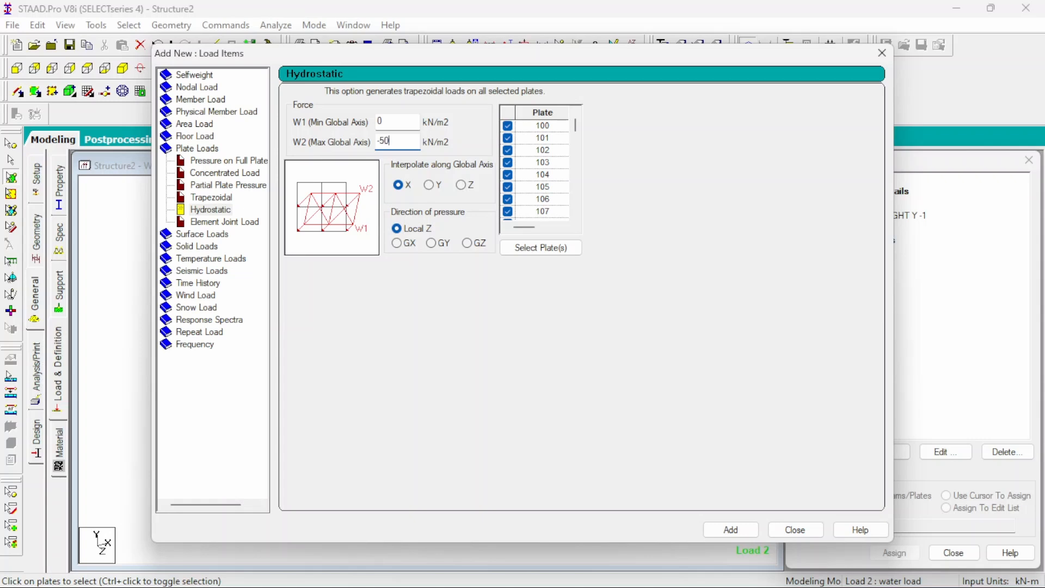
{"action": "left_click", "coordinate": [430, 186]}
{"action": "left_click", "coordinate": [432, 243]}
{"action": "left_click", "coordinate": [749, 530]}
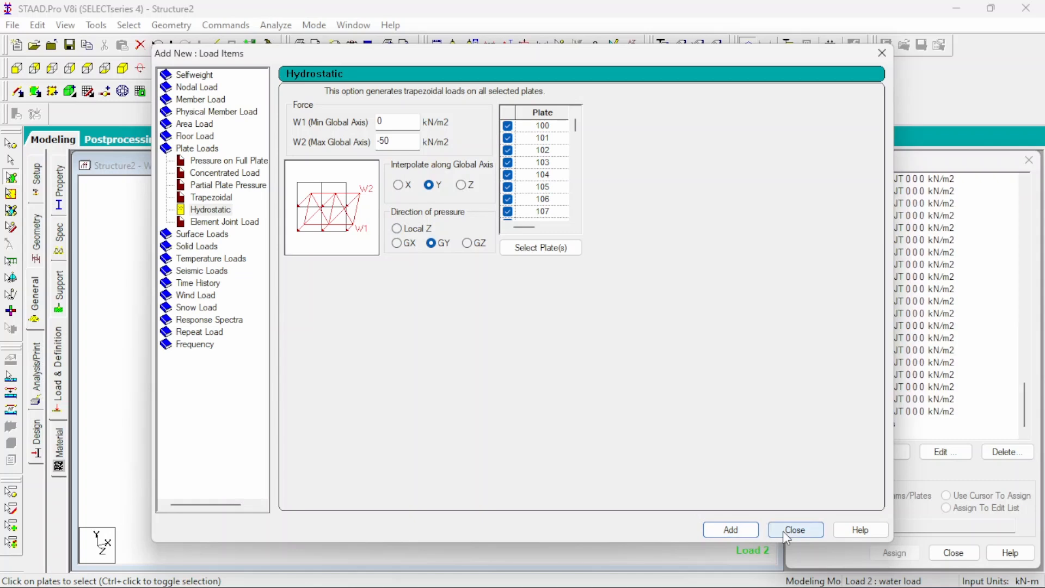
{"action": "left_click", "coordinate": [788, 531]}
{"action": "left_click", "coordinate": [699, 326]}
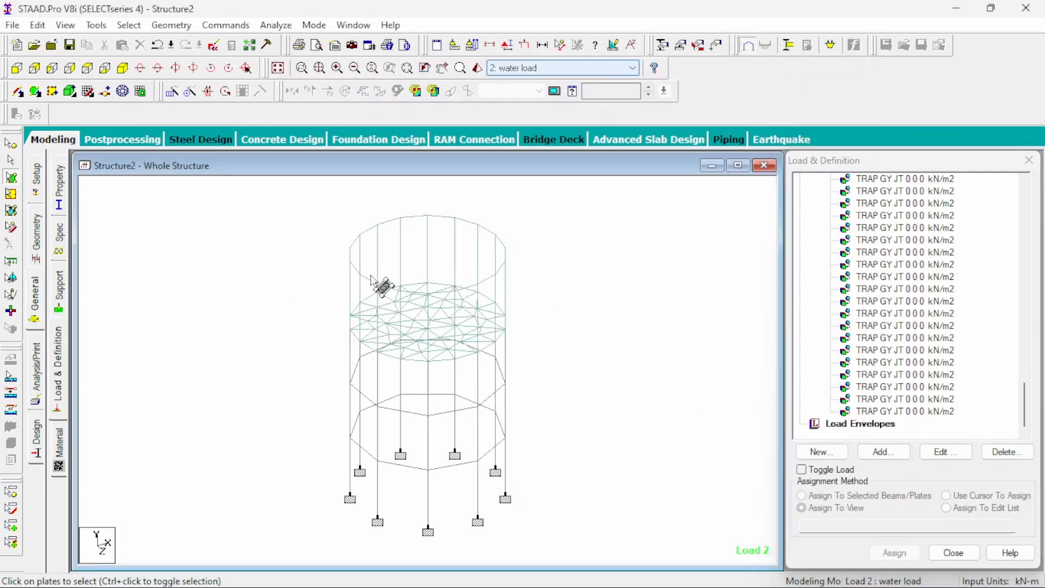
{"action": "left_click", "coordinate": [926, 326]}
{"action": "left_click", "coordinate": [872, 242]}
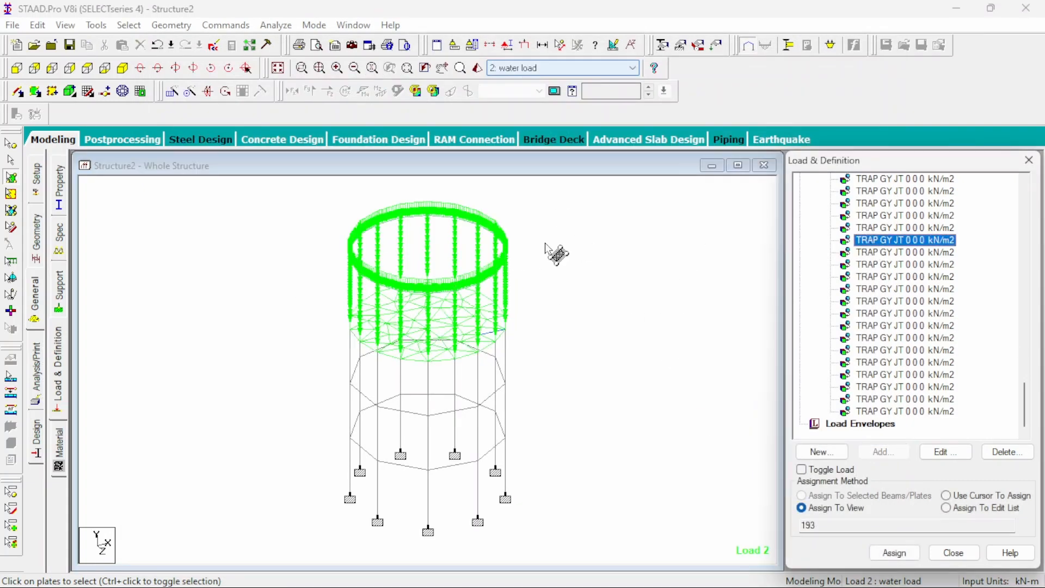
{"action": "scroll", "coordinate": [847, 366], "scroll_direction": "up", "scroll_amount": 1}
{"action": "scroll", "coordinate": [959, 334], "scroll_direction": "up", "scroll_amount": 5}
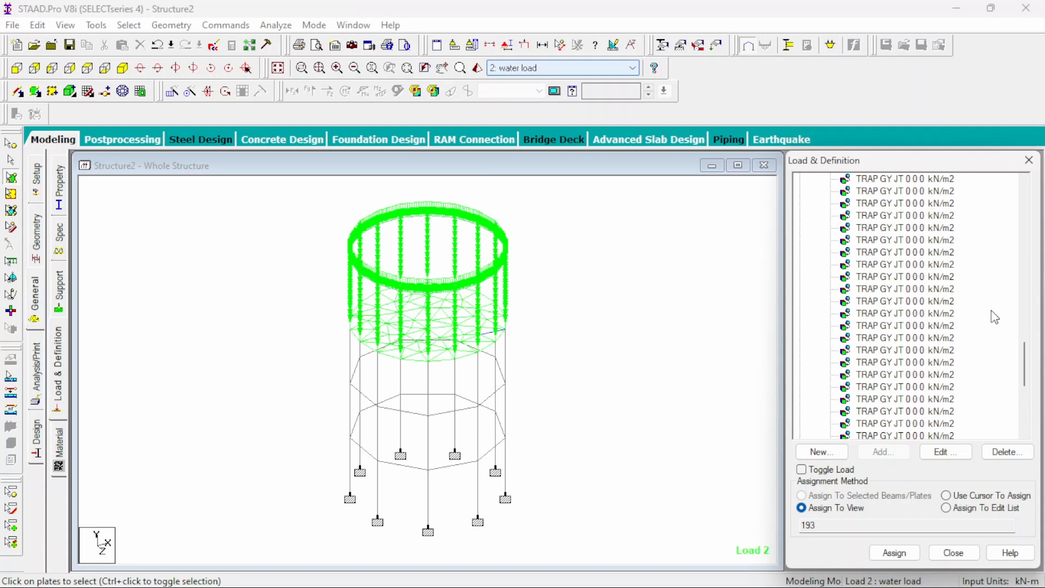
Add a Perform Analysis command with the print option All
{"action": "left_click", "coordinate": [236, 28]}
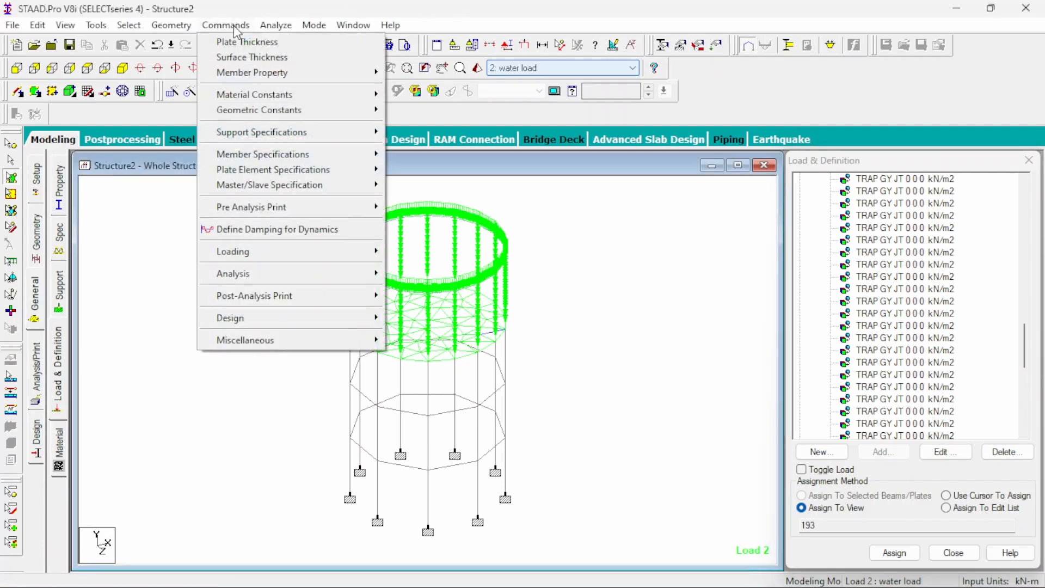
{"action": "mouse_move", "coordinate": [297, 282]}
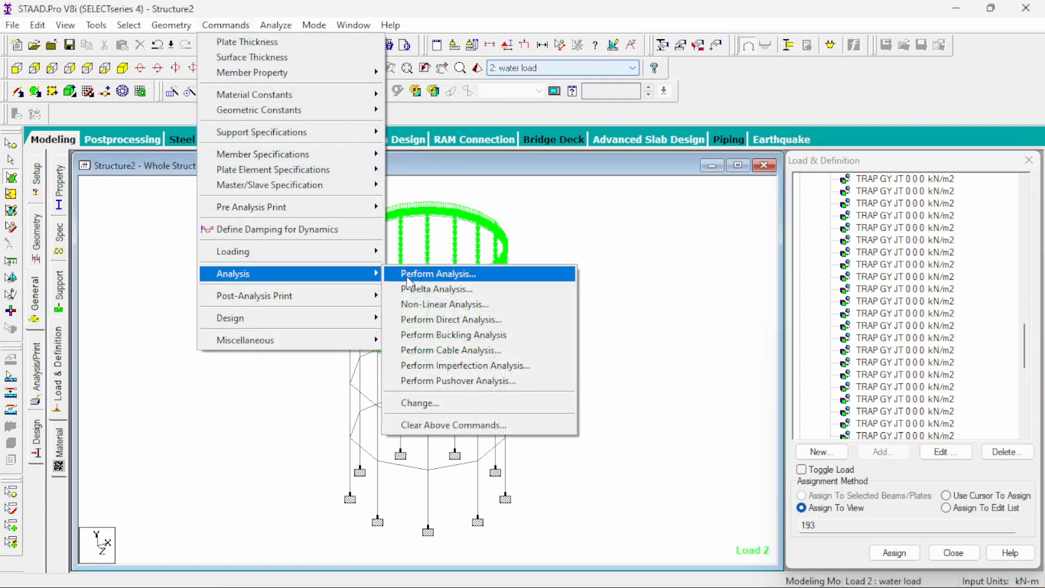
{"action": "left_click", "coordinate": [436, 273]}
{"action": "left_click", "coordinate": [491, 347]}
{"action": "left_click", "coordinate": [485, 391]}
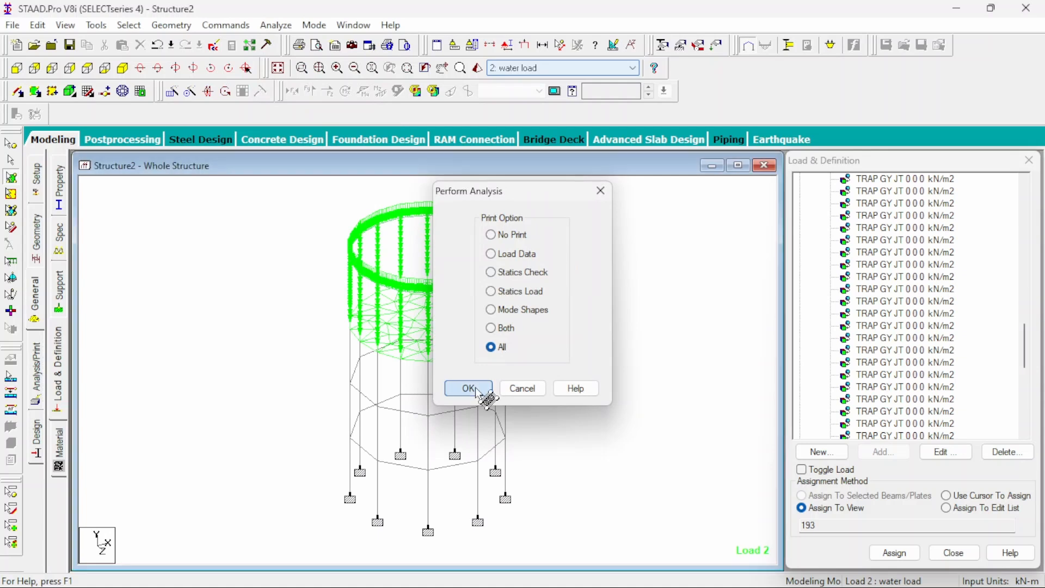
Run the analysis of the structure and close the analysis report window
{"action": "left_click", "coordinate": [276, 25]}
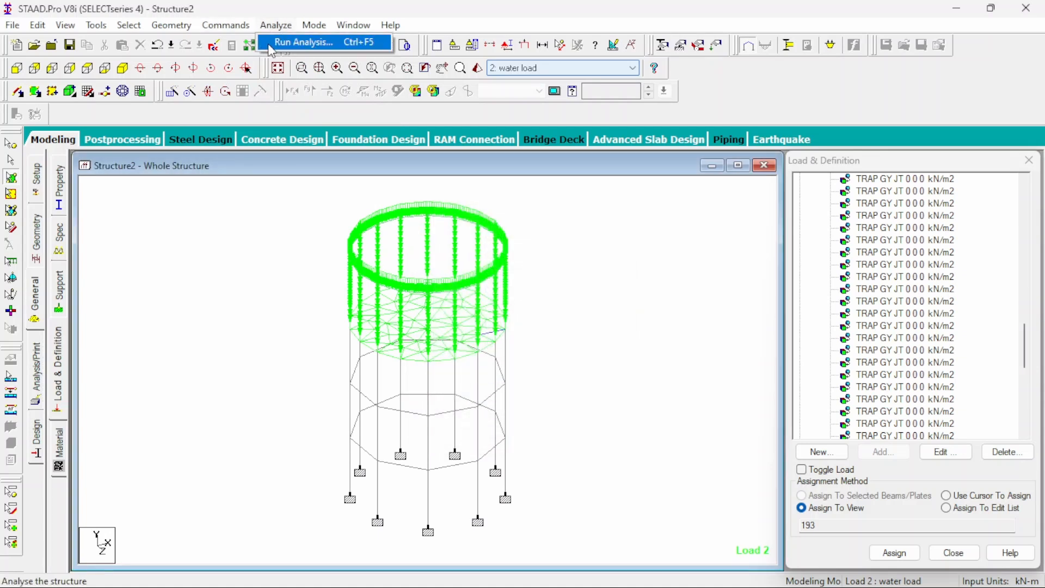
{"action": "left_click", "coordinate": [288, 40]}
{"action": "left_click", "coordinate": [420, 322]}
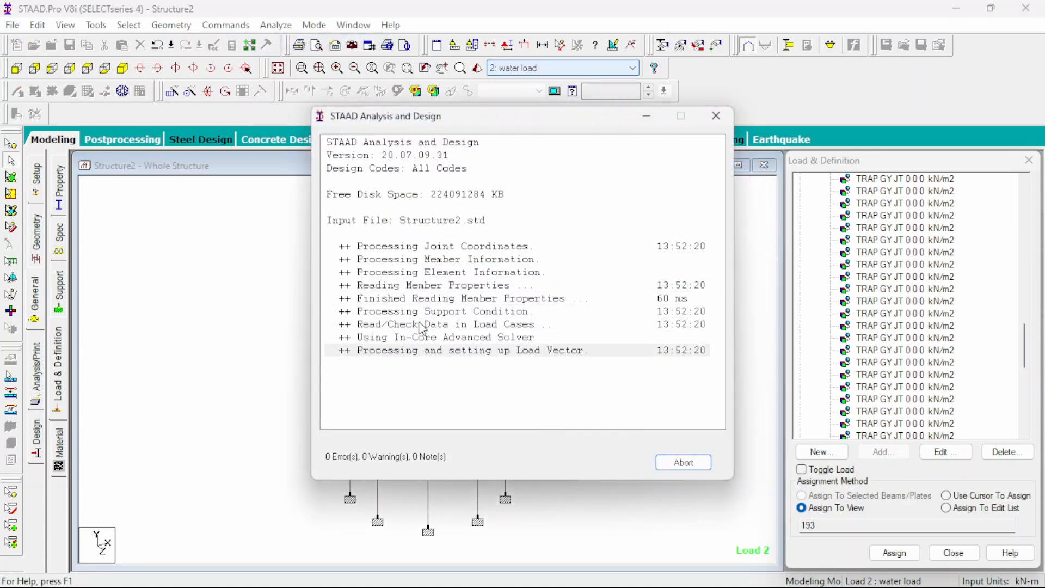
{"action": "left_click", "coordinate": [683, 463]}
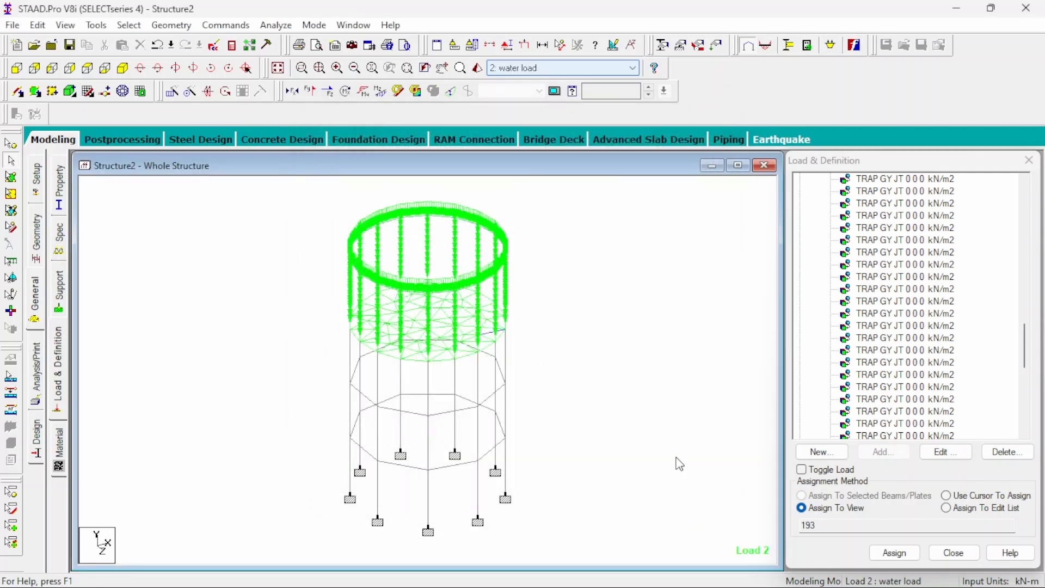
Clear the load display from the model and set the concrete design code to IS456
{"action": "left_click_drag", "start_coordinate": [1026, 365], "coordinate": [1037, 220]}
{"action": "left_click", "coordinate": [867, 191]}
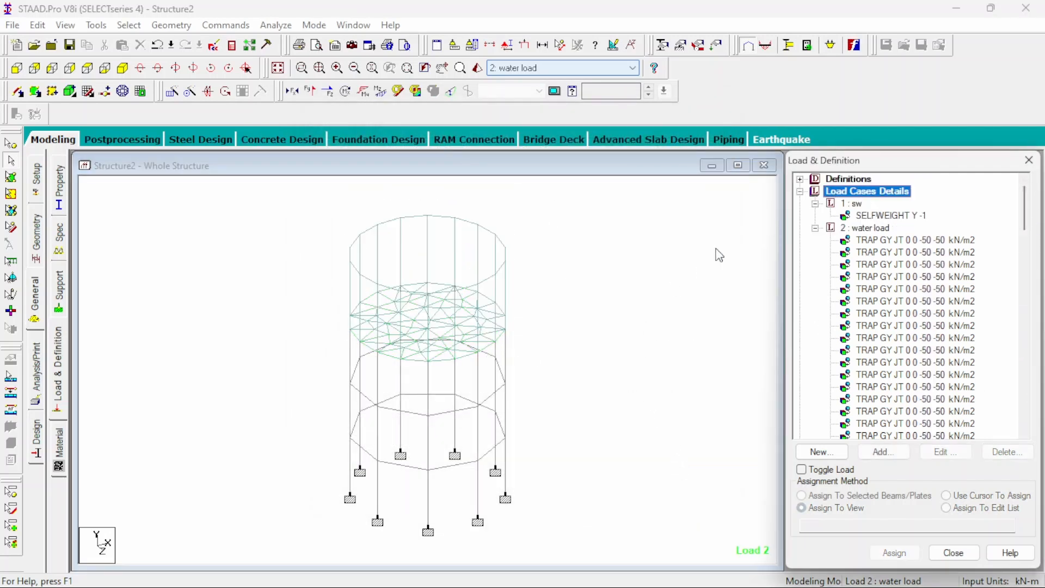
{"action": "left_click", "coordinate": [590, 312]}
{"action": "left_click", "coordinate": [34, 443]}
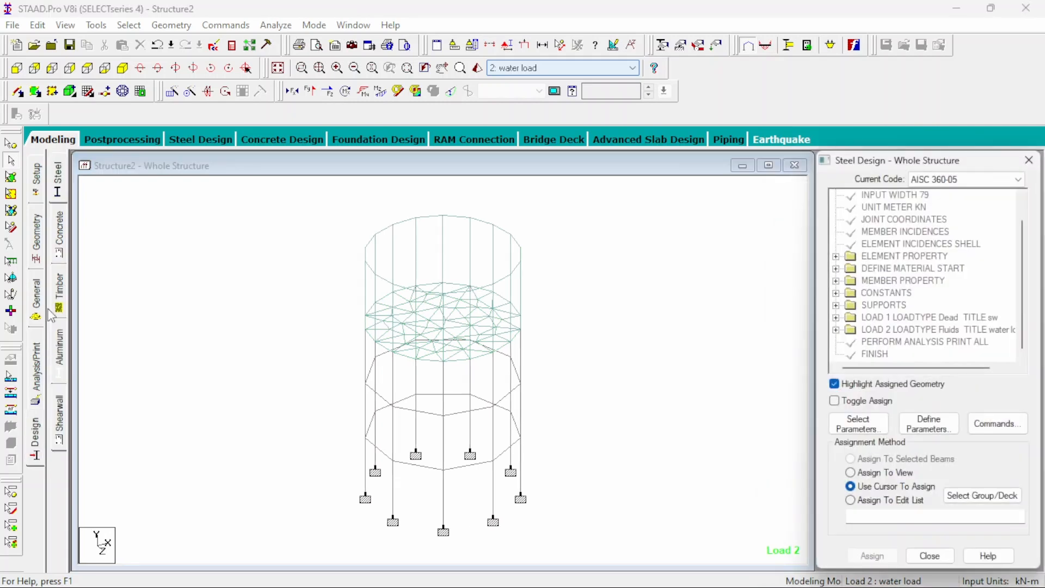
{"action": "left_click", "coordinate": [55, 251]}
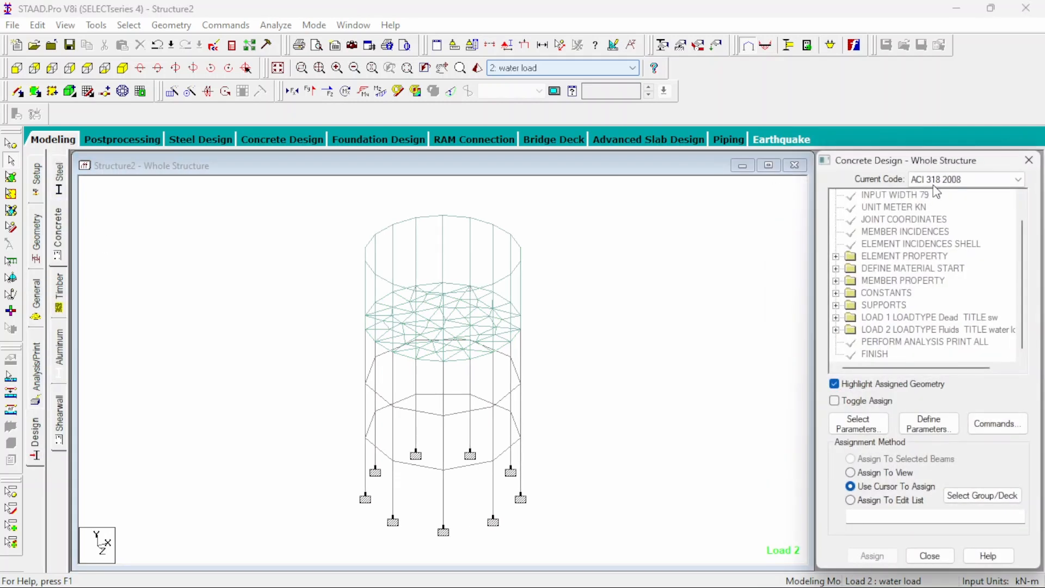
{"action": "left_click", "coordinate": [936, 191]}
{"action": "left_click", "coordinate": [938, 372]}
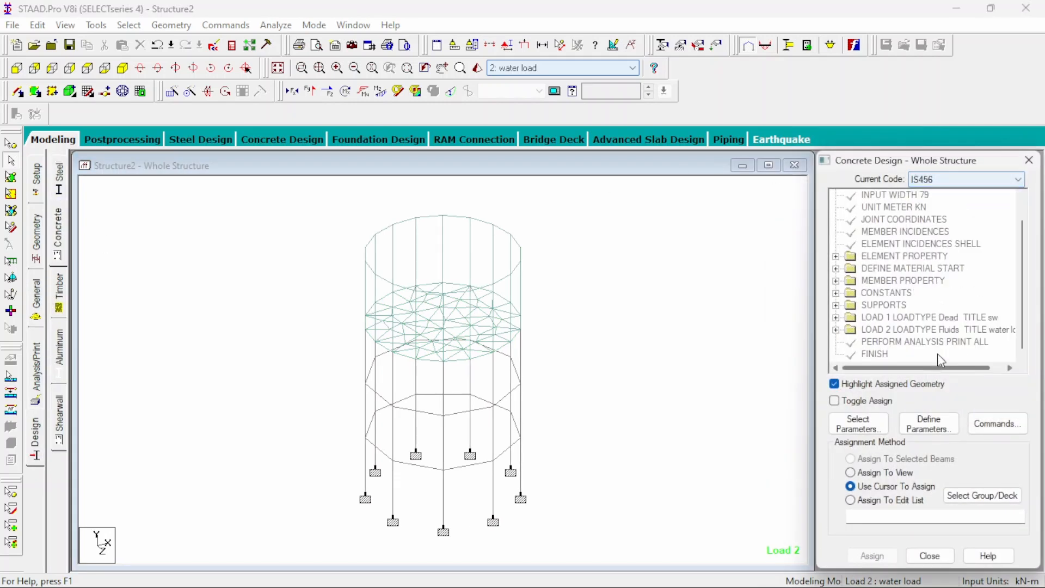
Empty the selected design parameters and include only Fc for concrete compressive strength and Fymain for main reinforcement yield strength
{"action": "left_click", "coordinate": [866, 423]}
{"action": "left_click", "coordinate": [837, 393]}
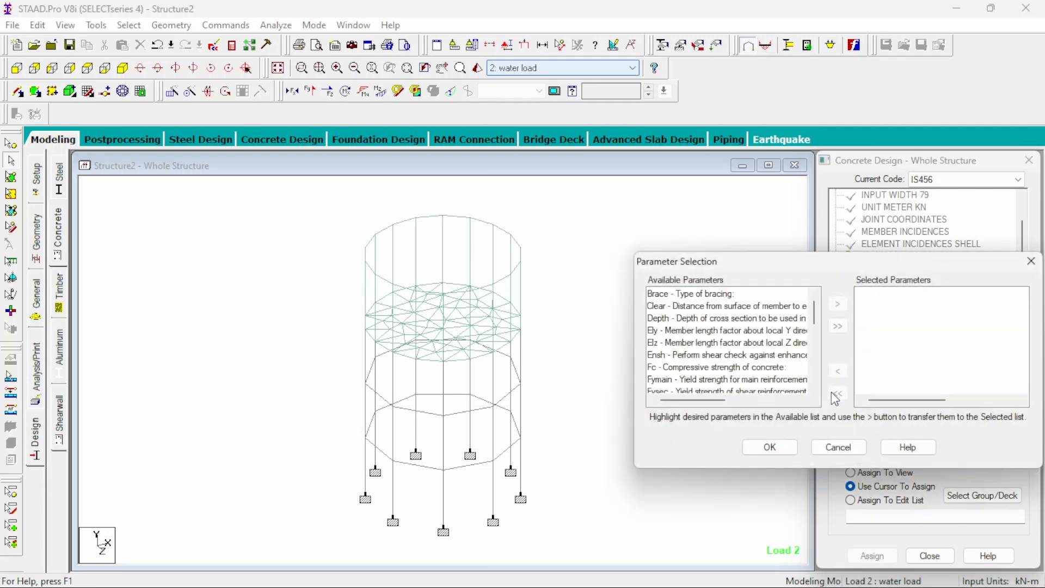
{"action": "left_click", "coordinate": [687, 357]}
{"action": "left_click", "coordinate": [727, 368]}
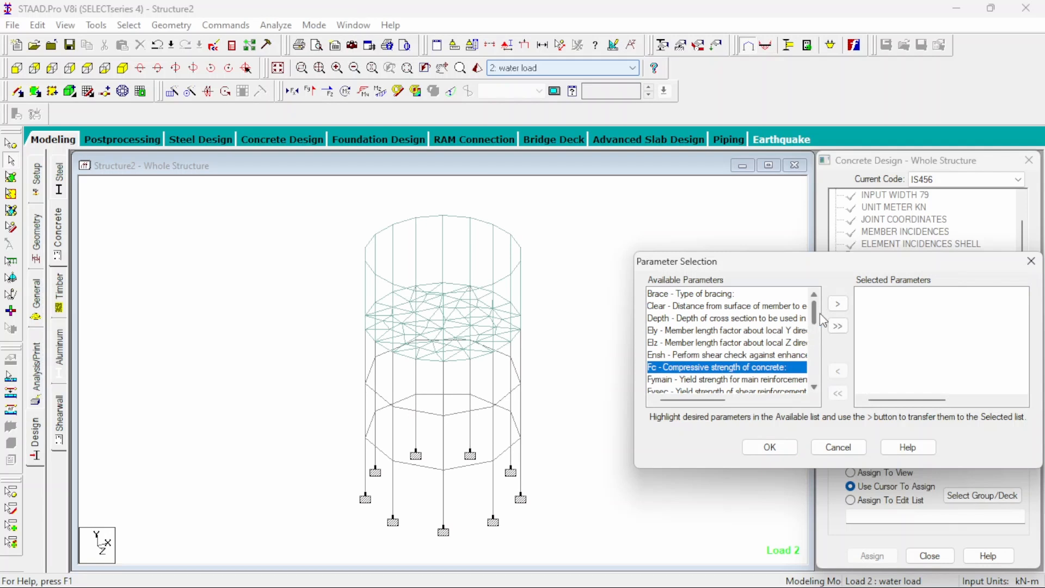
{"action": "left_click", "coordinate": [838, 303]}
{"action": "left_click", "coordinate": [733, 370]}
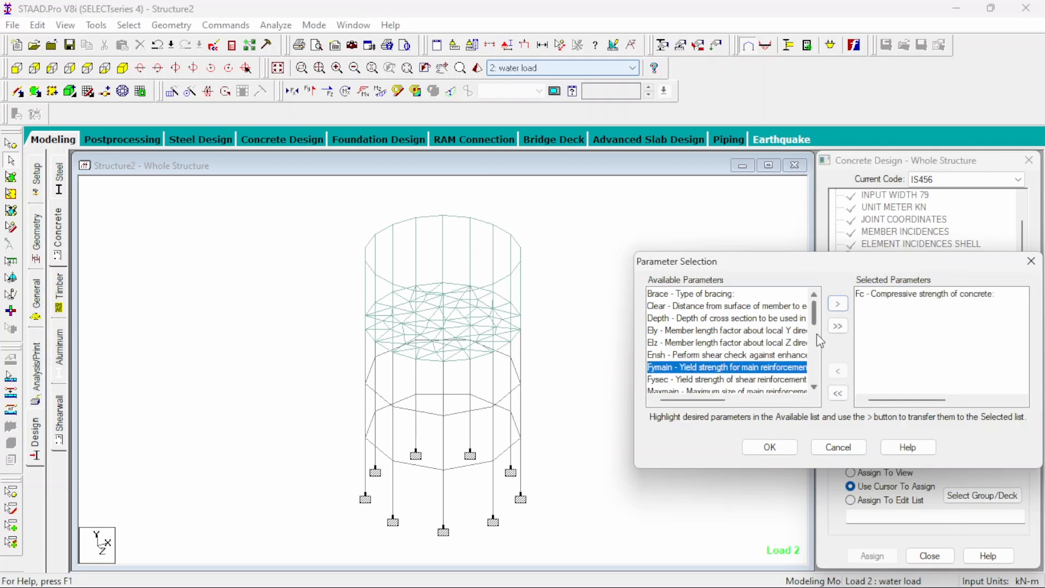
{"action": "left_click", "coordinate": [838, 304]}
{"action": "left_click", "coordinate": [769, 447]}
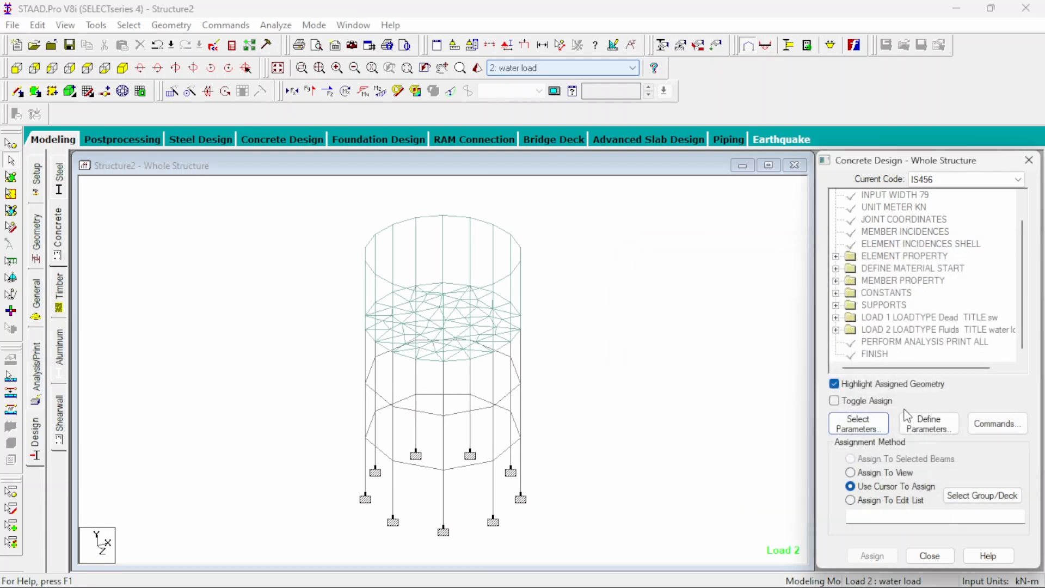
Define the FC design parameter with a concrete compressive strength of 25000 kN/m2
{"action": "left_click", "coordinate": [927, 424]}
{"action": "left_click_drag", "start_coordinate": [592, 253], "coordinate": [458, 246]}
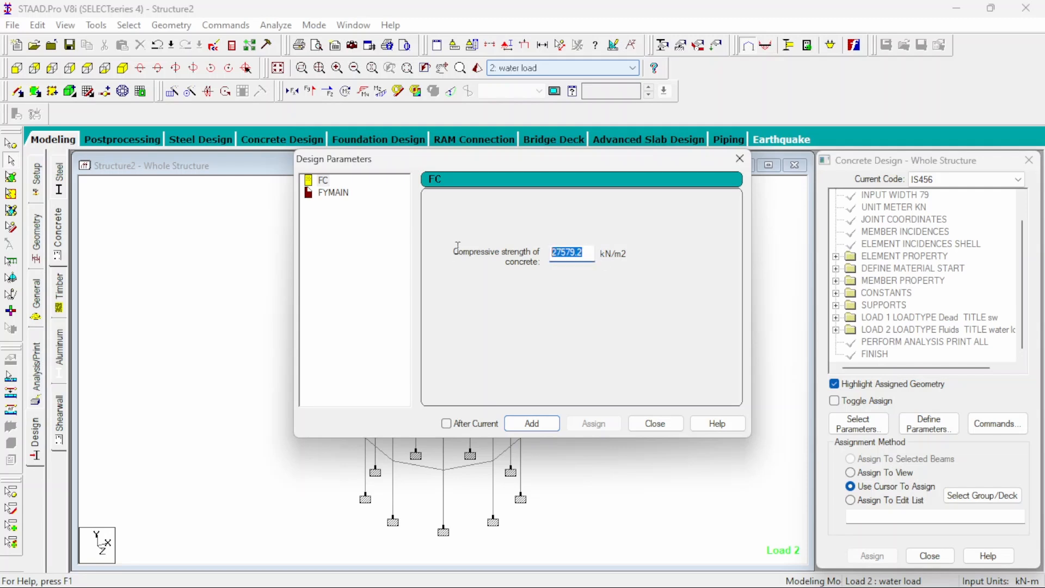
{"action": "type", "text": "25000"}
{"action": "left_click", "coordinate": [532, 423]}
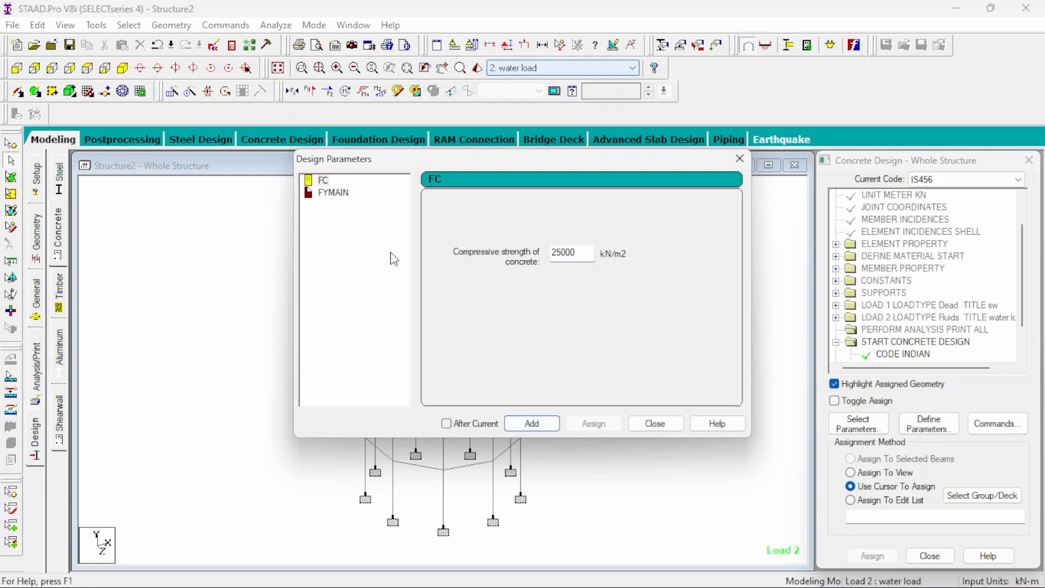
Define the FYMAIN design parameter with a main reinforcement yield strength of 415000 kN/m2
{"action": "left_click", "coordinate": [330, 193]}
{"action": "double_click", "coordinate": [581, 249]}
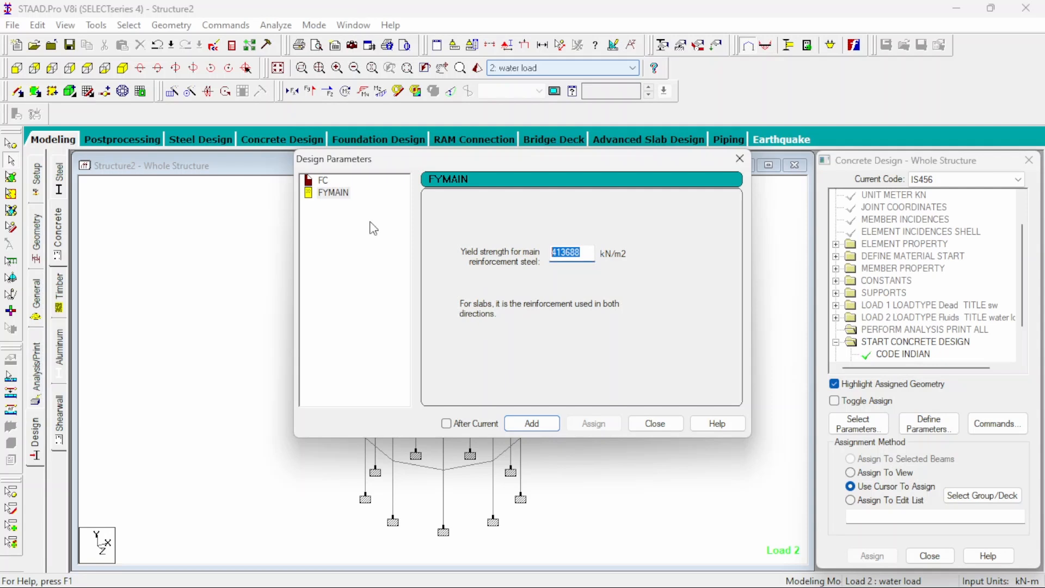
{"action": "type", "text": "415000"}
{"action": "left_click", "coordinate": [532, 424]}
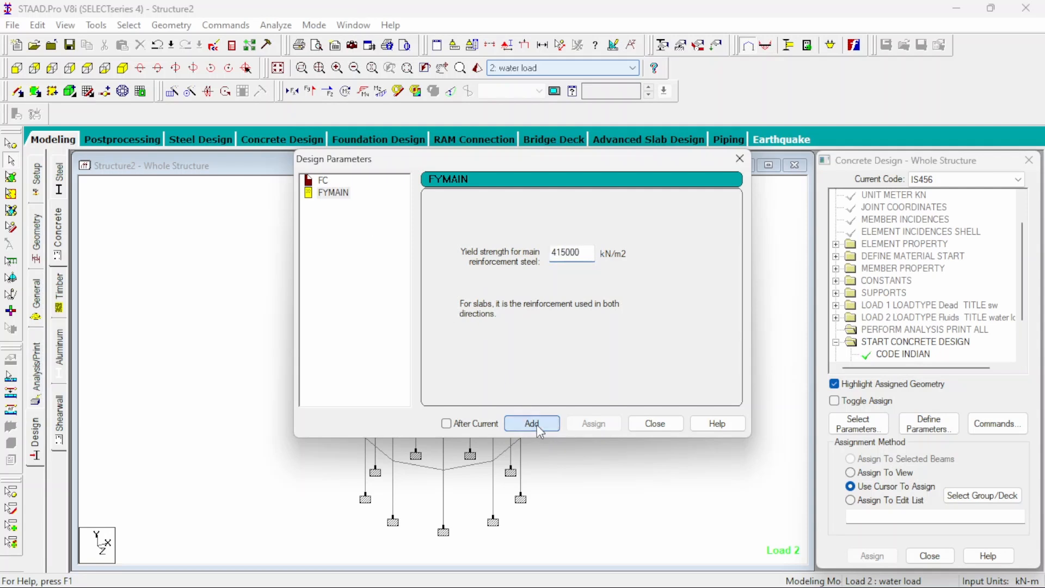
{"action": "left_click", "coordinate": [655, 424]}
Assign the FC 25000 and FYMAIN 415000 design parameters to the entire structure using Assign To View
{"action": "left_click_drag", "start_coordinate": [1021, 292], "coordinate": [1018, 342]}
{"action": "left_click", "coordinate": [904, 318]}
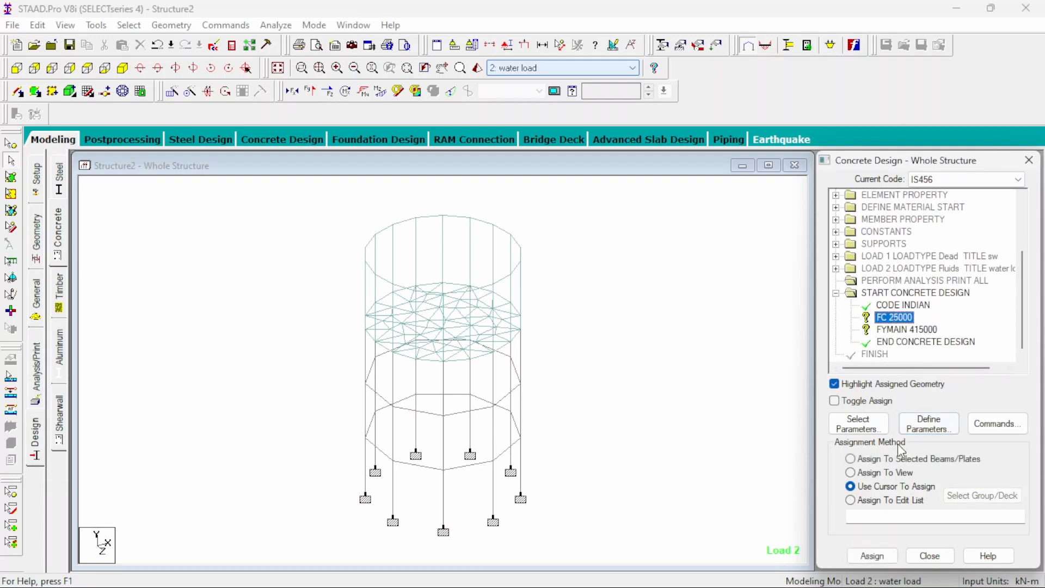
{"action": "left_click", "coordinate": [874, 473]}
{"action": "left_click", "coordinate": [873, 556]}
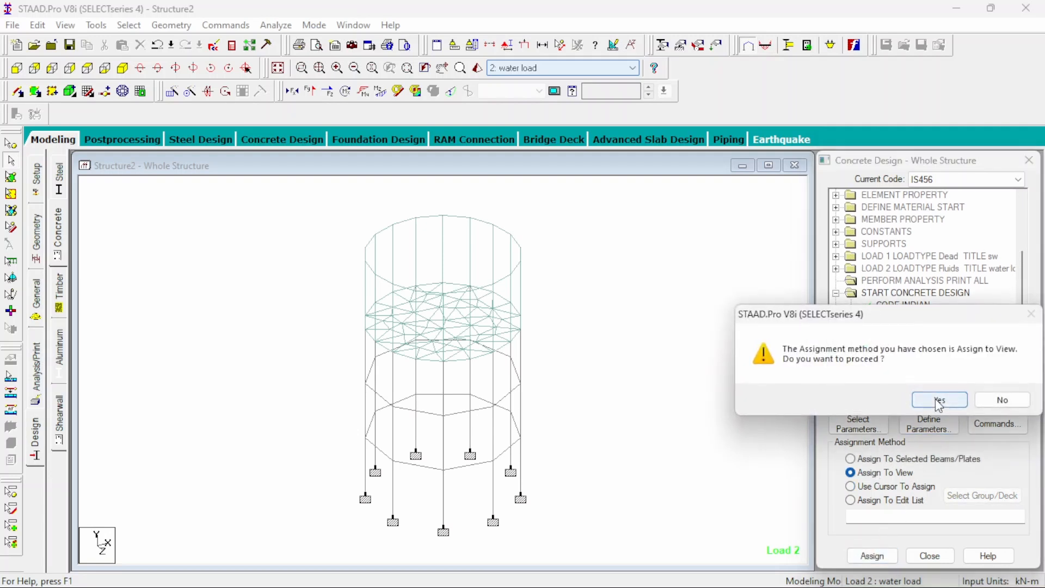
{"action": "left_click", "coordinate": [940, 400]}
{"action": "left_click", "coordinate": [925, 330]}
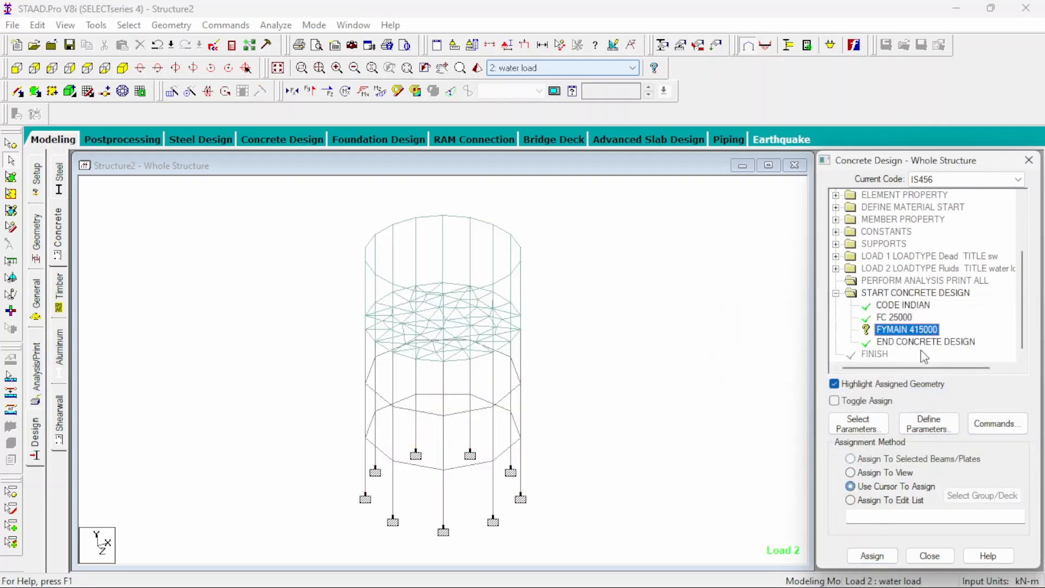
{"action": "left_click", "coordinate": [891, 553]}
{"action": "left_click", "coordinate": [936, 401]}
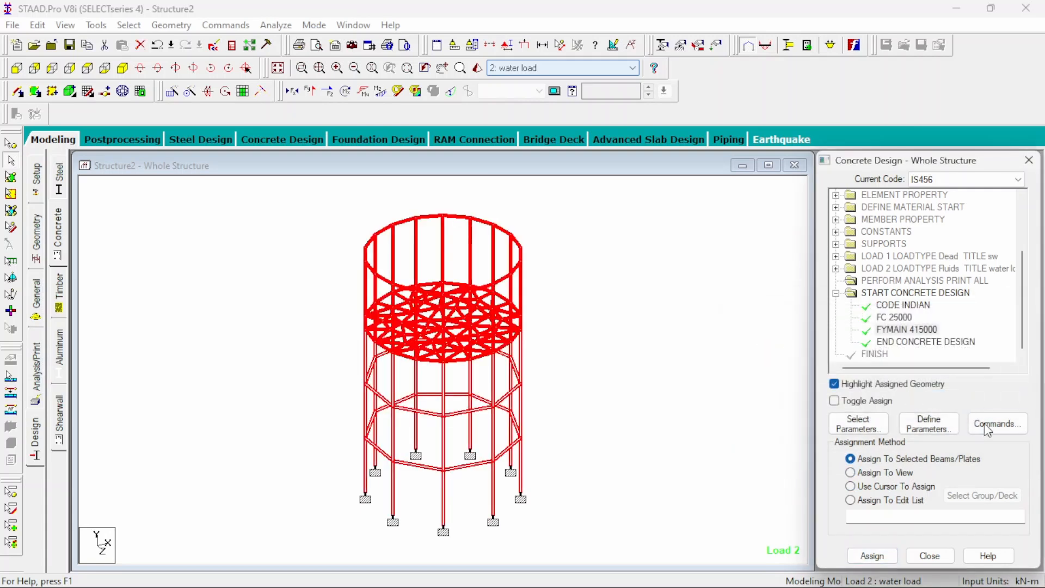
Add the DESIGN BEAM, DESIGN COLUMN, DESIGN SLAB/ELEMENT and TAKE OFF commands to the concrete design
{"action": "left_click", "coordinate": [988, 426]}
{"action": "left_click", "coordinate": [655, 250]}
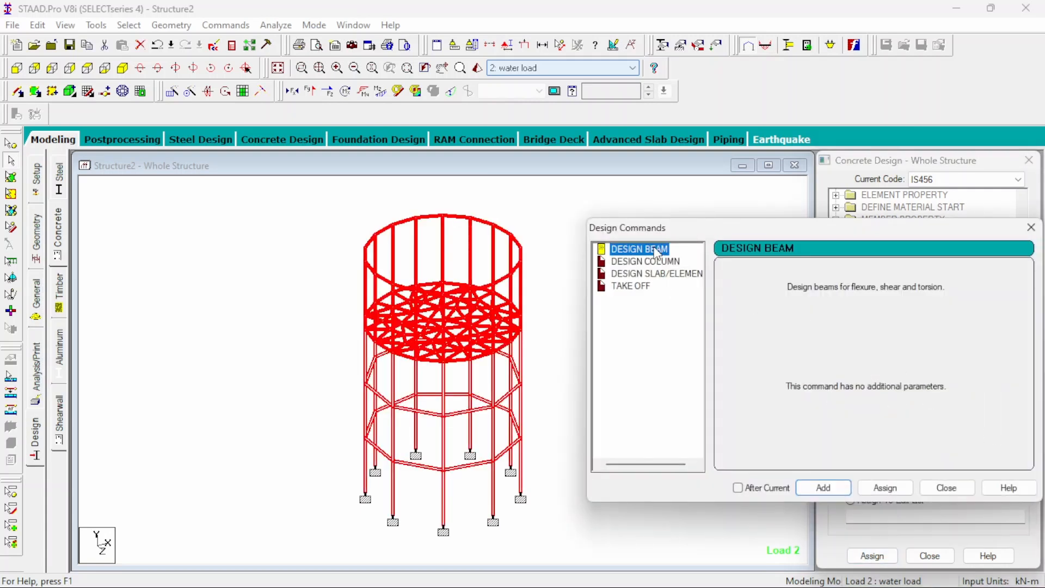
{"action": "left_click", "coordinate": [823, 488]}
{"action": "left_click", "coordinate": [658, 261]}
{"action": "left_click", "coordinate": [824, 488]}
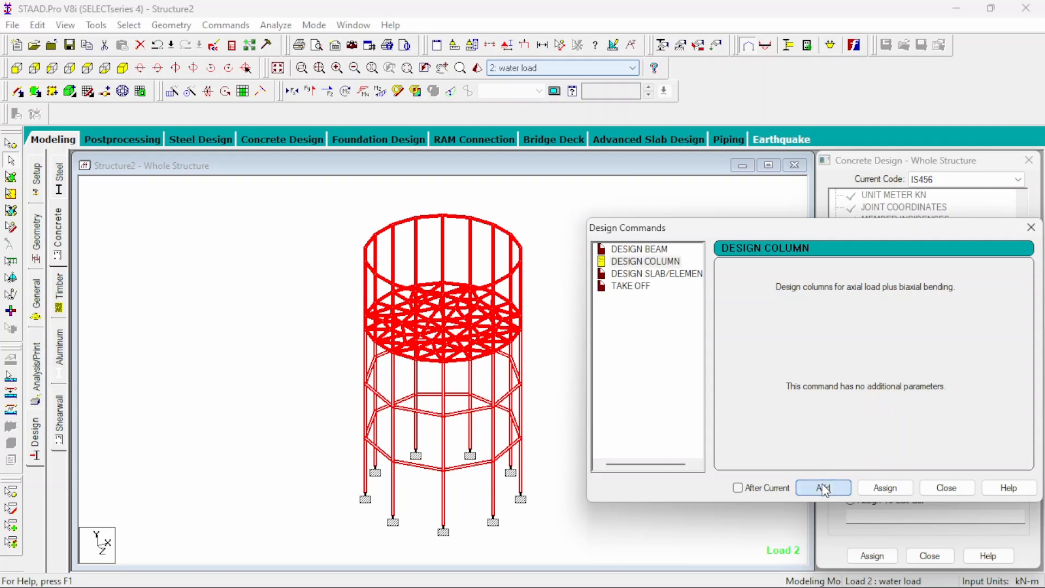
{"action": "left_click", "coordinate": [680, 274]}
{"action": "left_click", "coordinate": [823, 487]}
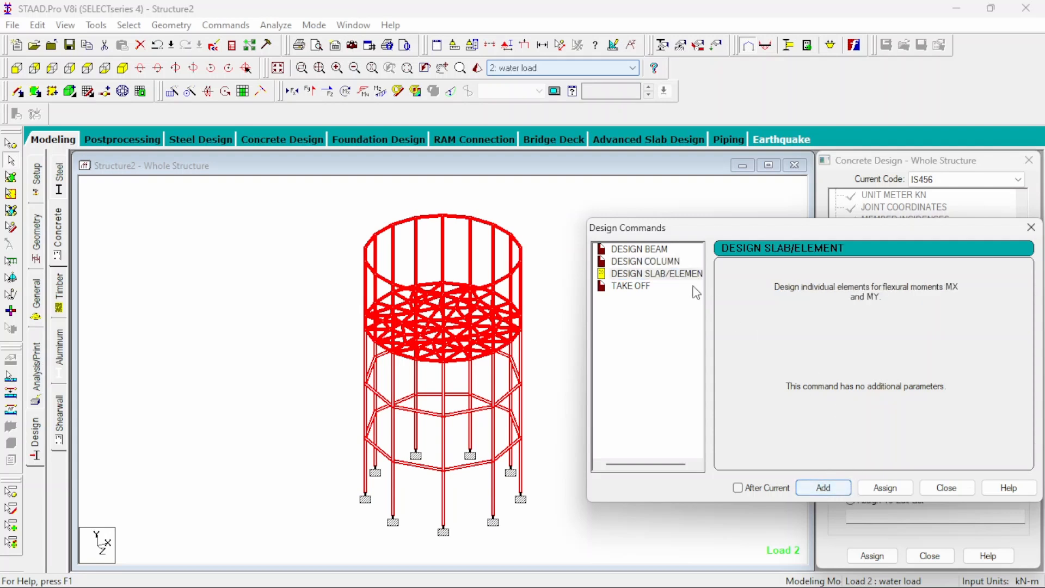
{"action": "left_click", "coordinate": [631, 286]}
{"action": "left_click", "coordinate": [823, 488]}
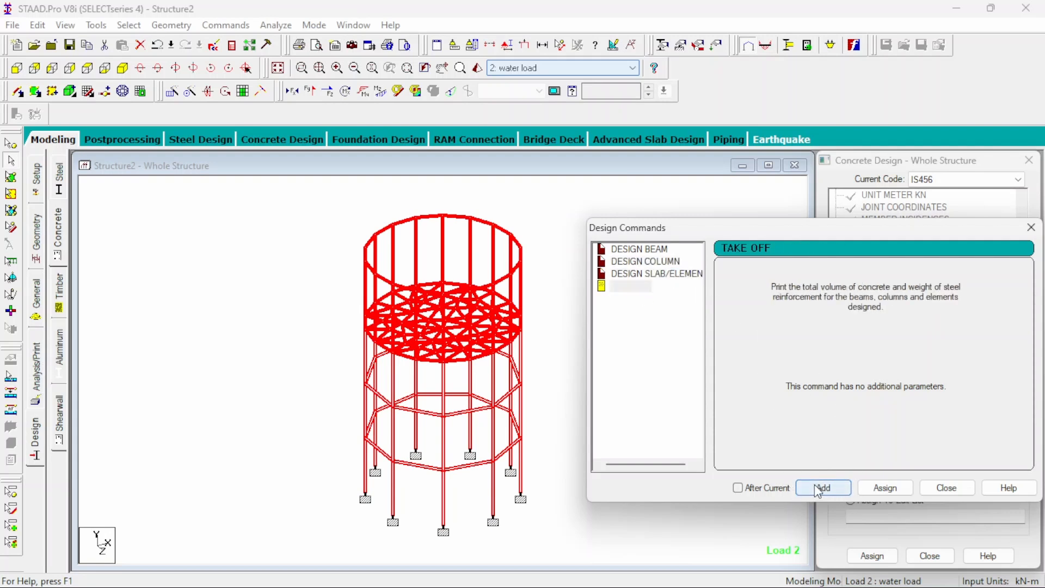
{"action": "left_click", "coordinate": [946, 488]}
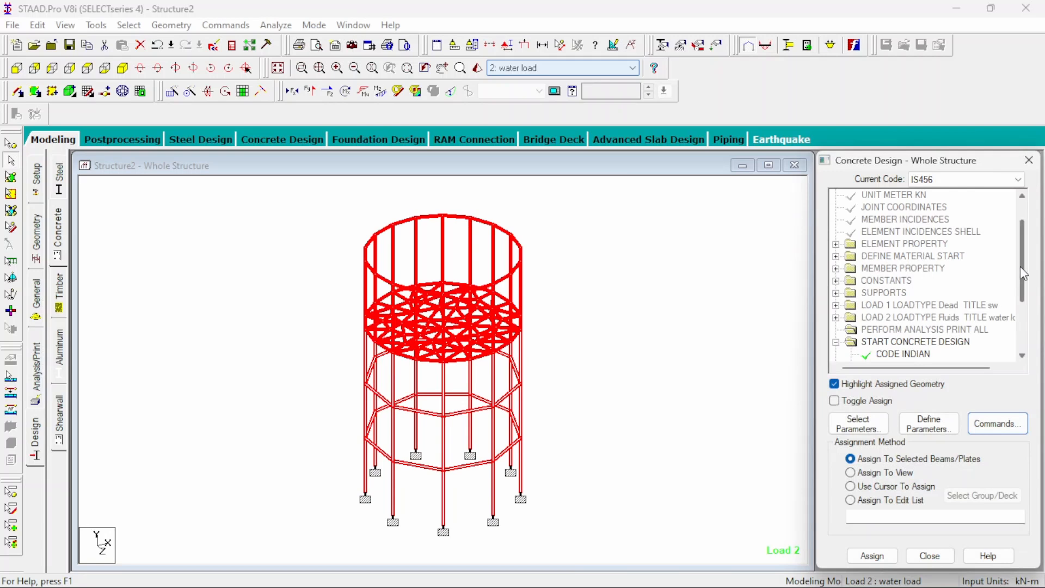
Assign DESIGN BEAM to the horizontal ring beams at all three levels, selecting them in the front view
{"action": "scroll", "coordinate": [950, 302], "scroll_direction": "down", "scroll_amount": 3}
{"action": "left_click", "coordinate": [919, 293]}
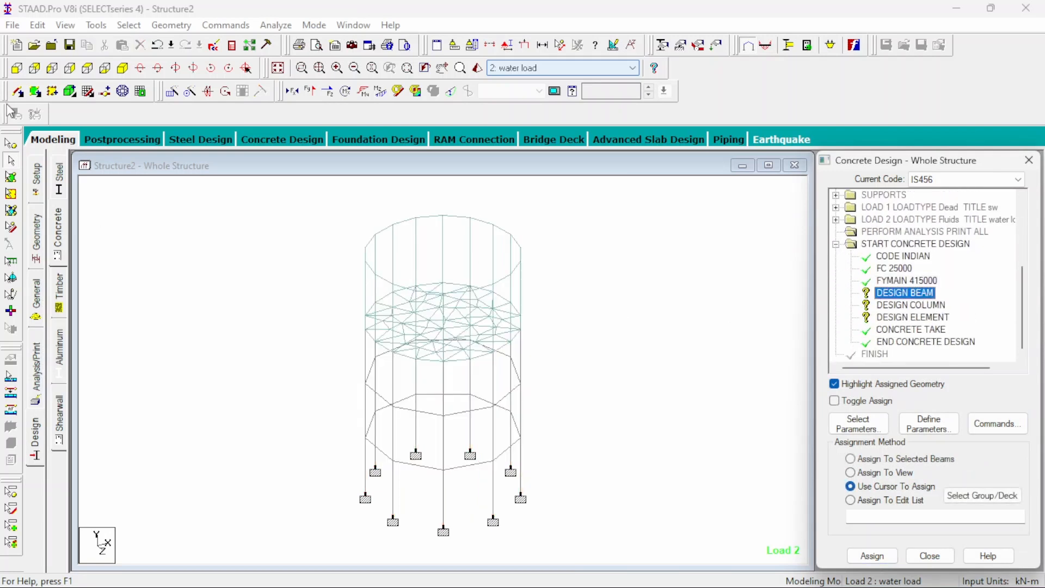
{"action": "left_click", "coordinate": [16, 69]}
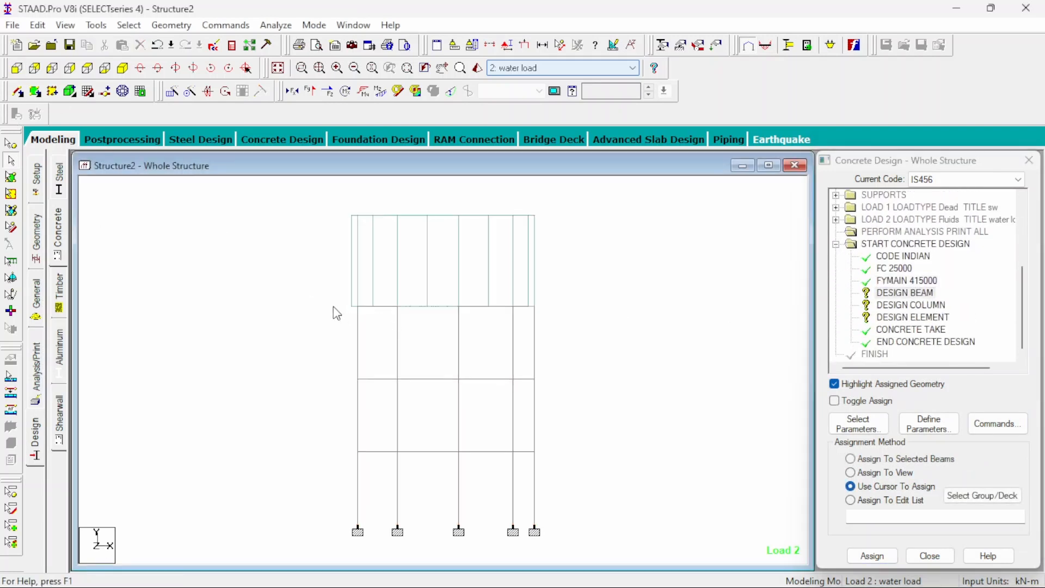
{"action": "left_click_drag", "start_coordinate": [477, 319], "coordinate": [551, 319]}
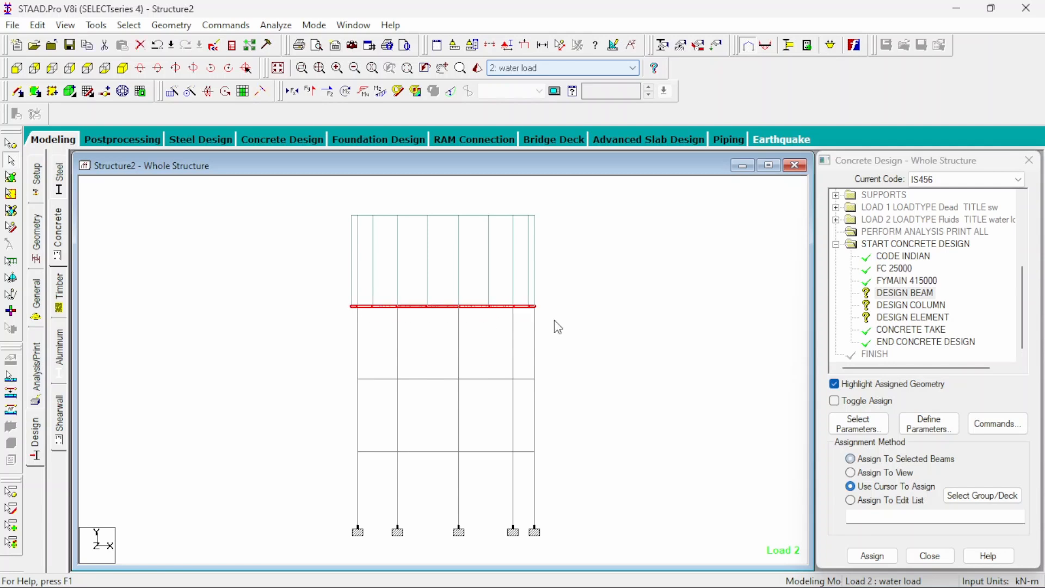
{"action": "left_click_drag", "start_coordinate": [337, 369], "coordinate": [549, 390], "text": "ctrl"}
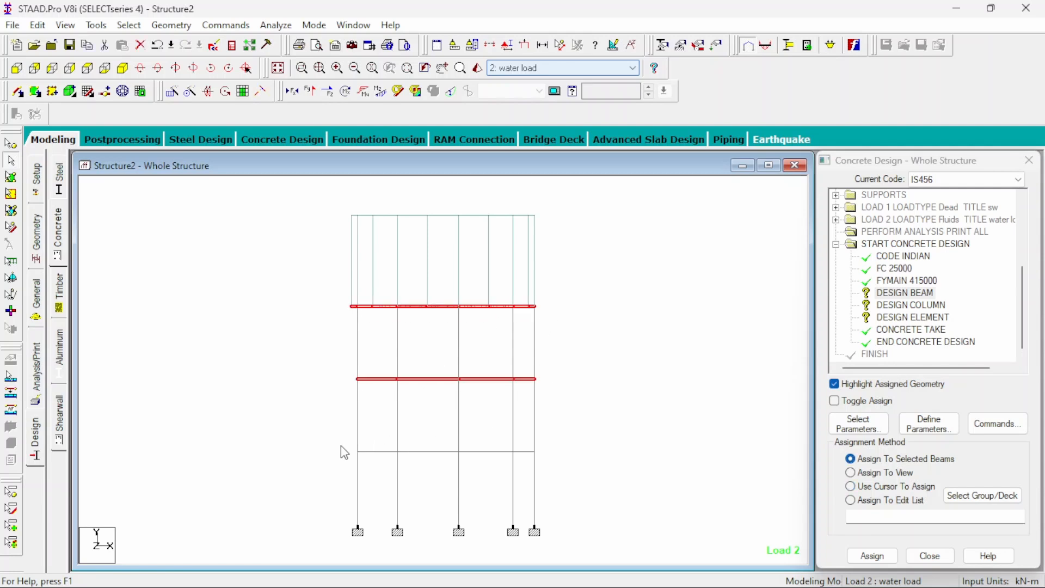
{"action": "left_click_drag", "start_coordinate": [342, 446], "coordinate": [575, 462], "text": "ctrl"}
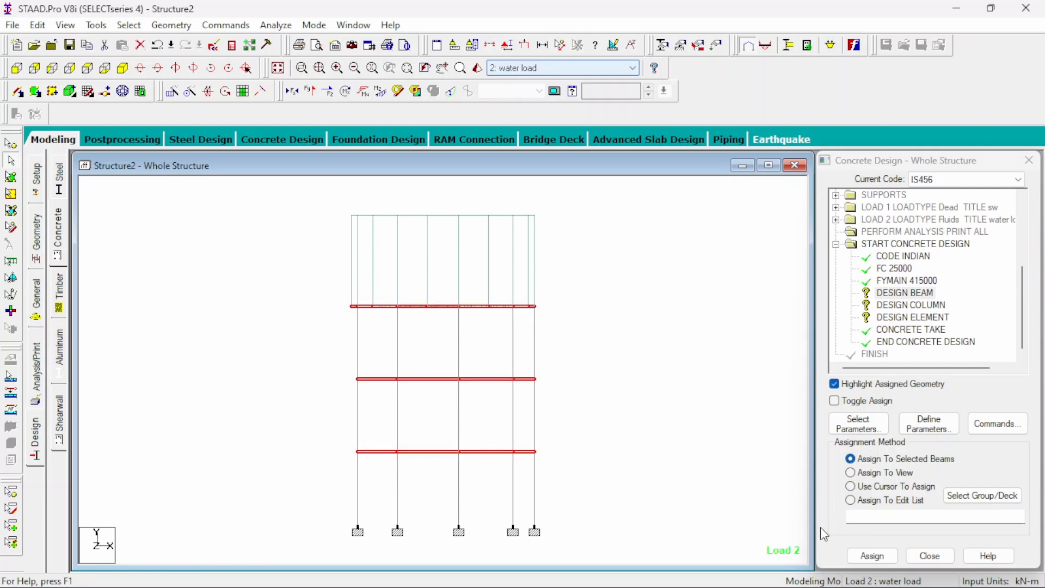
{"action": "left_click", "coordinate": [872, 556]}
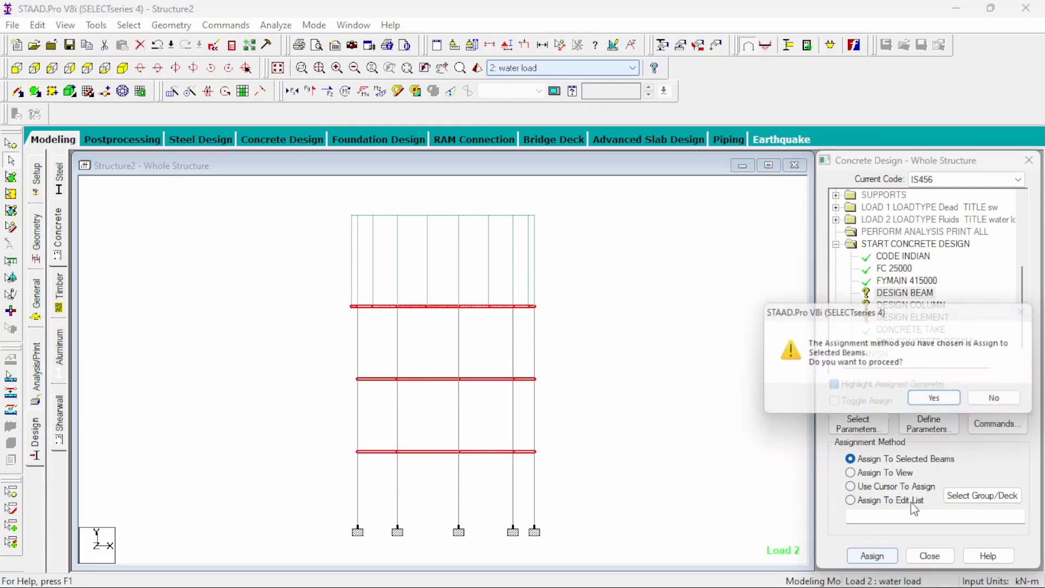
{"action": "left_click", "coordinate": [929, 405]}
Assign DESIGN COLUMN to all the vertical members, selecting the beams parallel to Y
{"action": "left_click", "coordinate": [885, 305]}
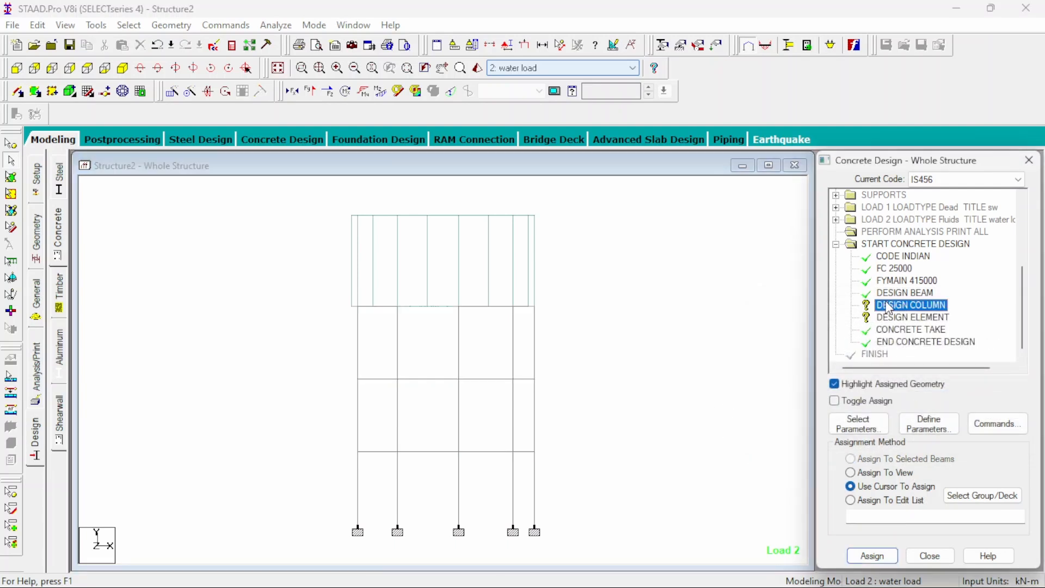
{"action": "left_click", "coordinate": [129, 25]}
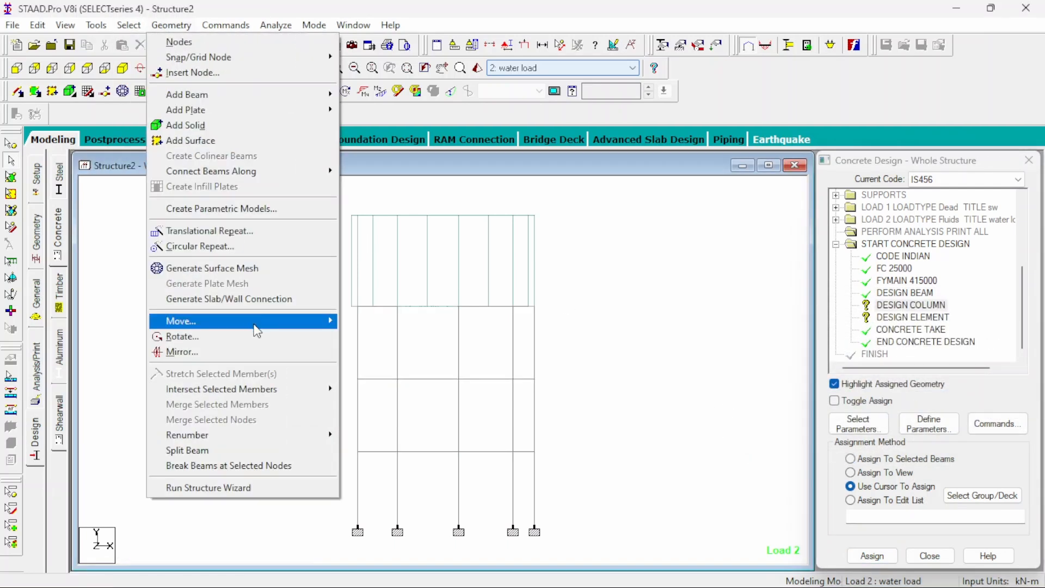
{"action": "mouse_move", "coordinate": [218, 308]}
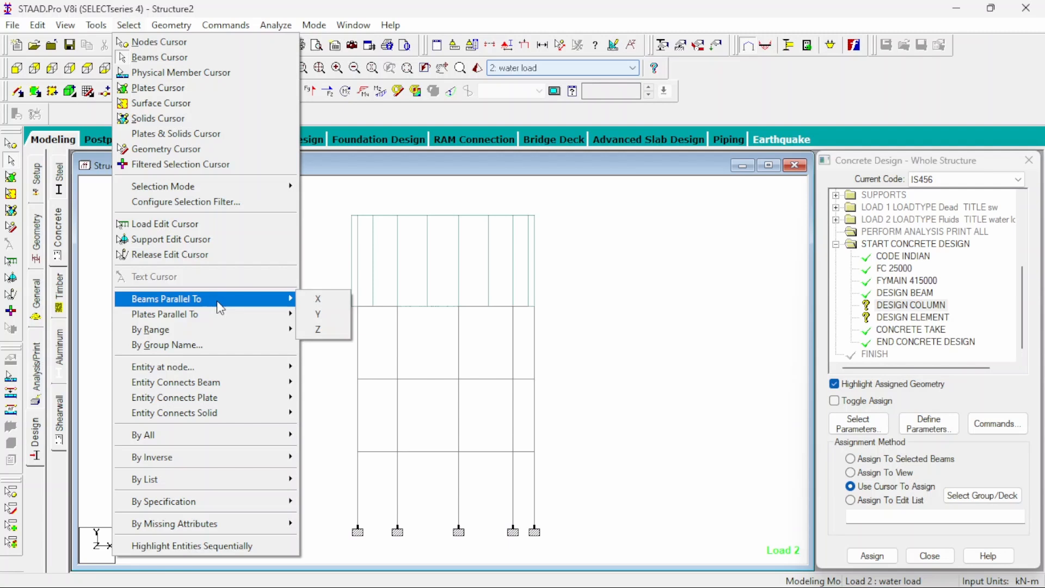
{"action": "left_click", "coordinate": [328, 312]}
{"action": "left_click", "coordinate": [872, 556]}
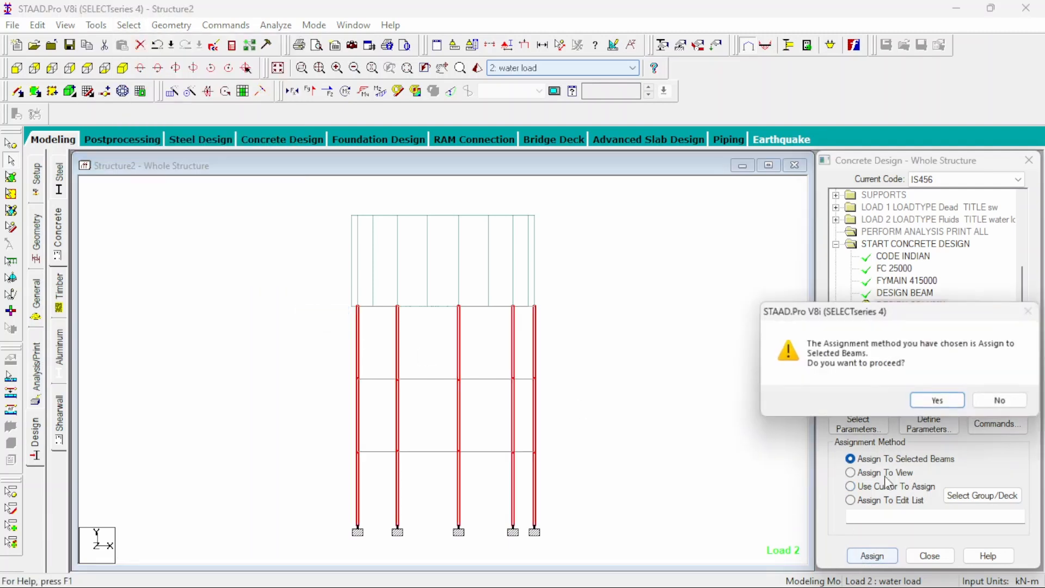
{"action": "left_click", "coordinate": [933, 401]}
Assign DESIGN ELEMENT to all the wall and floor plates of the tank
{"action": "left_click", "coordinate": [894, 318]}
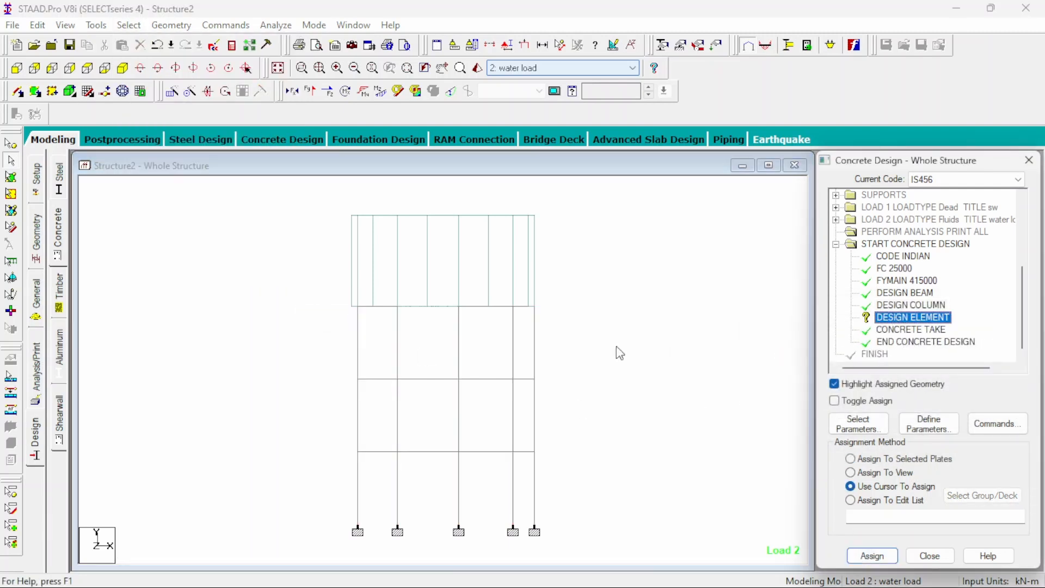
{"action": "left_click_drag", "start_coordinate": [278, 202], "coordinate": [665, 390]}
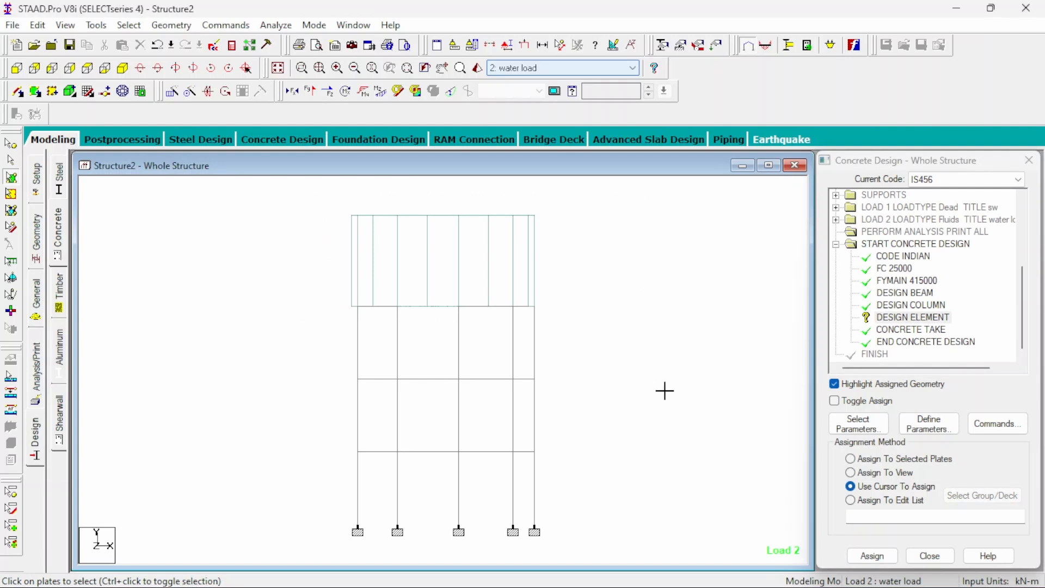
{"action": "left_click", "coordinate": [871, 556]}
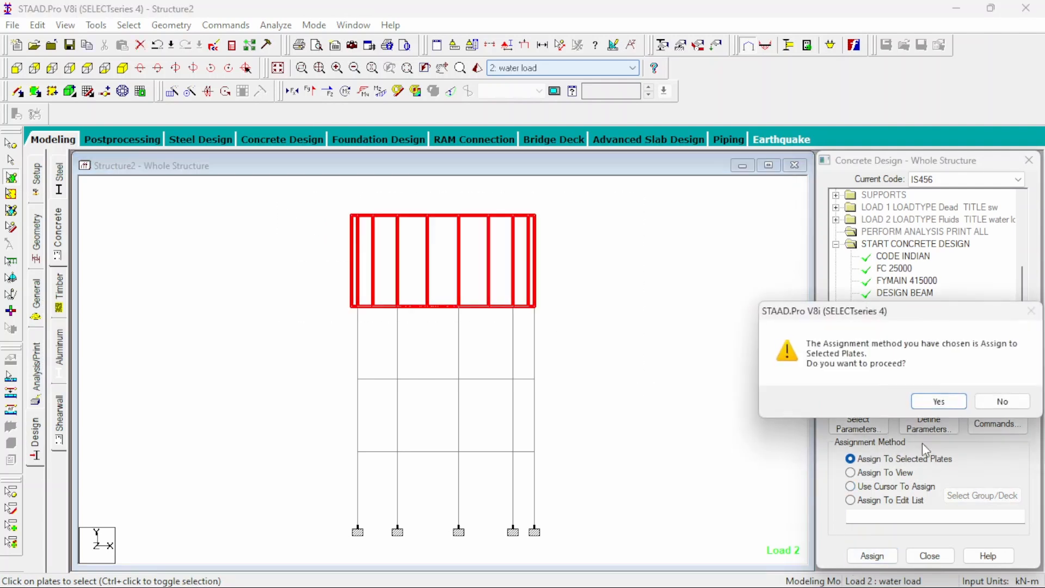
{"action": "left_click", "coordinate": [936, 402]}
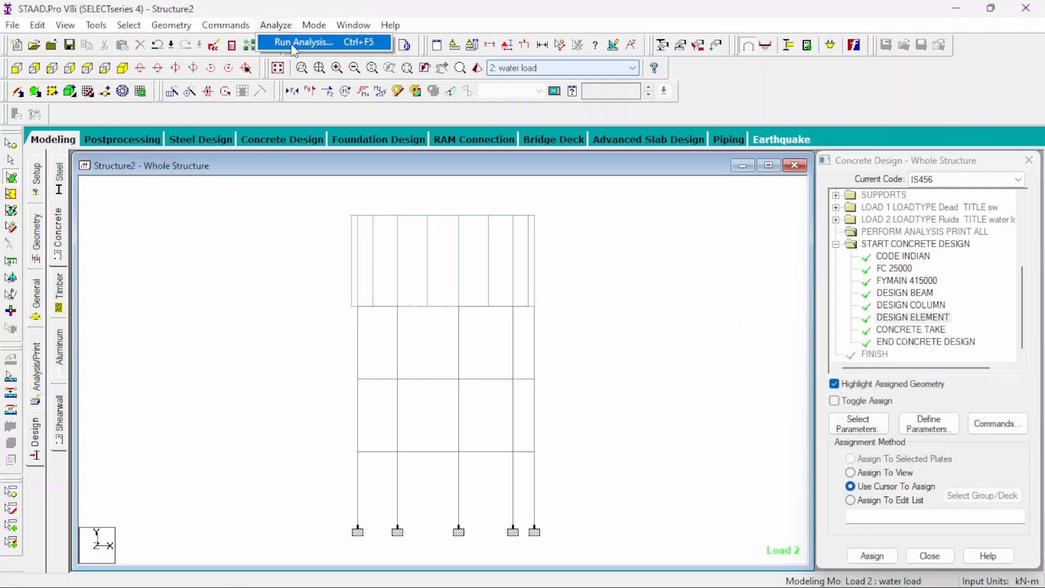
Run the analysis and concrete design, and open the output file
{"action": "left_click", "coordinate": [284, 47]}
{"action": "left_click", "coordinate": [420, 334]}
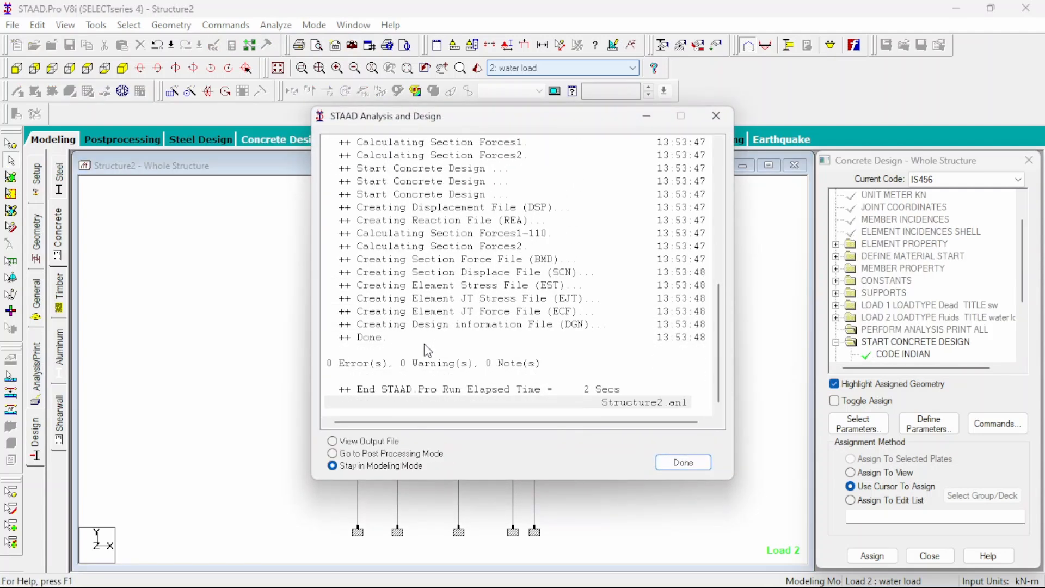
{"action": "left_click", "coordinate": [352, 441]}
{"action": "left_click", "coordinate": [682, 463]}
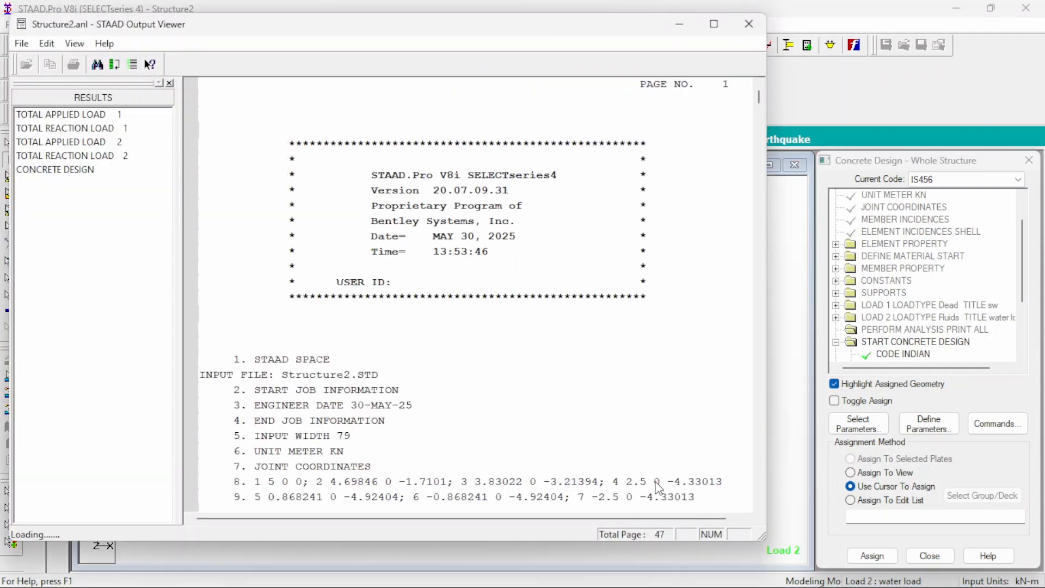
Review the concrete design results for the beams and the concrete take-off at the end of the output, and close the output file
{"action": "left_click", "coordinate": [54, 169]}
{"action": "scroll", "coordinate": [432, 340], "scroll_direction": "down", "scroll_amount": 15}
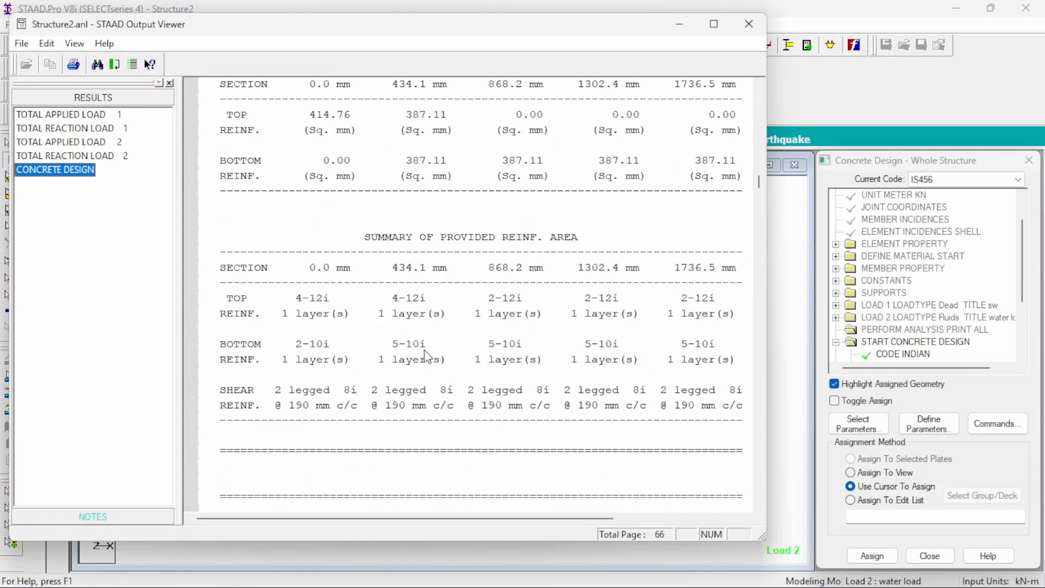
{"action": "scroll", "coordinate": [430, 347], "scroll_direction": "down", "scroll_amount": 15}
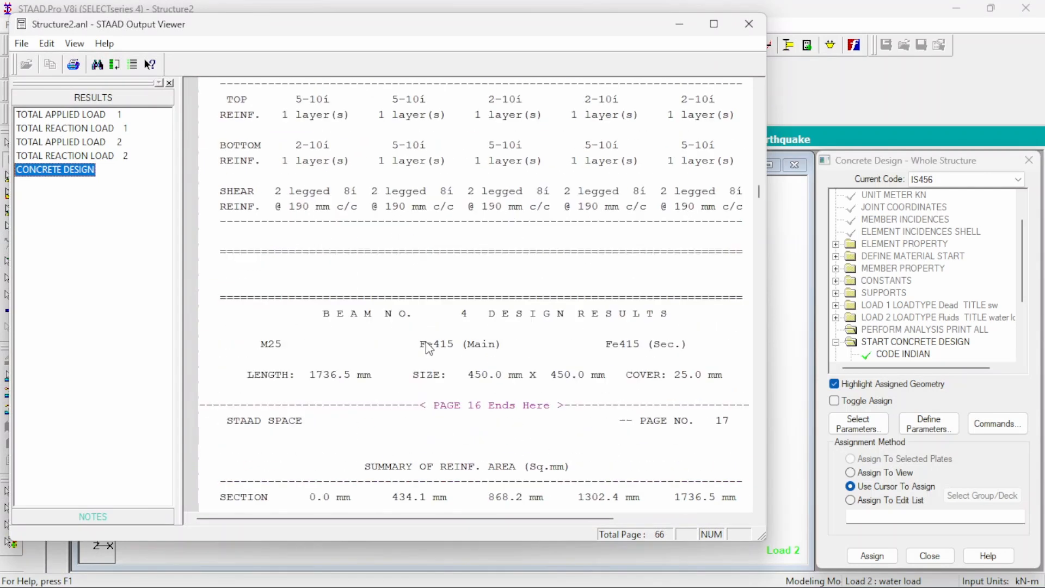
{"action": "scroll", "coordinate": [427, 348], "scroll_direction": "down", "scroll_amount": 15}
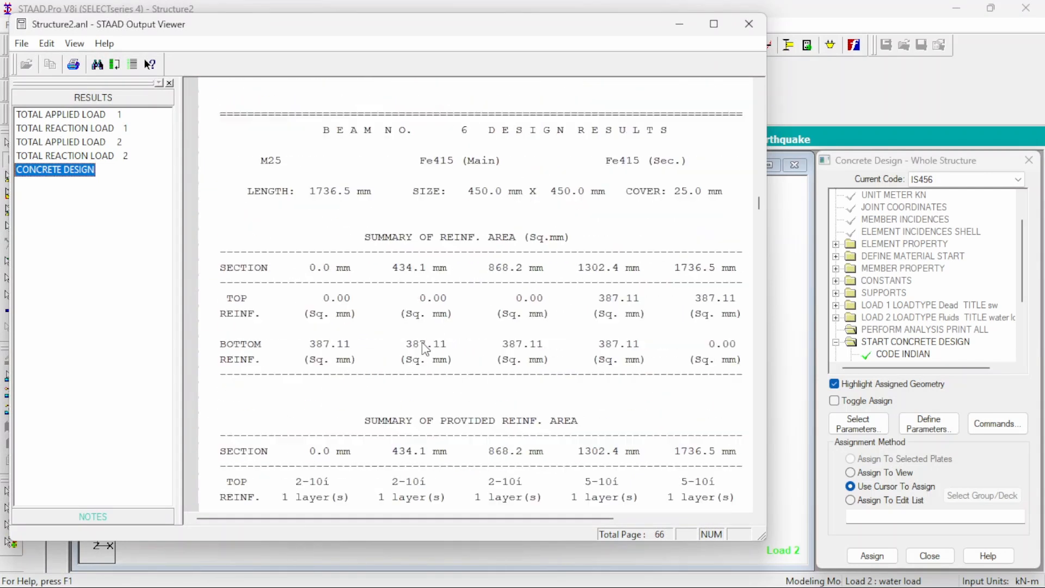
{"action": "scroll", "coordinate": [424, 351], "scroll_direction": "down", "scroll_amount": 8}
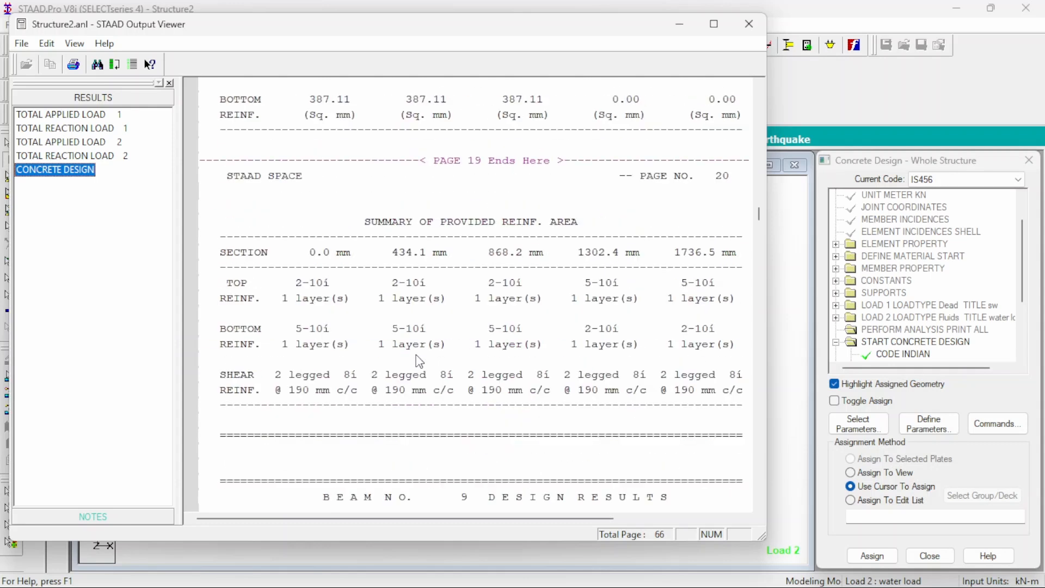
{"action": "left_click_drag", "start_coordinate": [758, 216], "coordinate": [719, 498]}
{"action": "scroll", "coordinate": [517, 327], "scroll_direction": "up", "scroll_amount": 7}
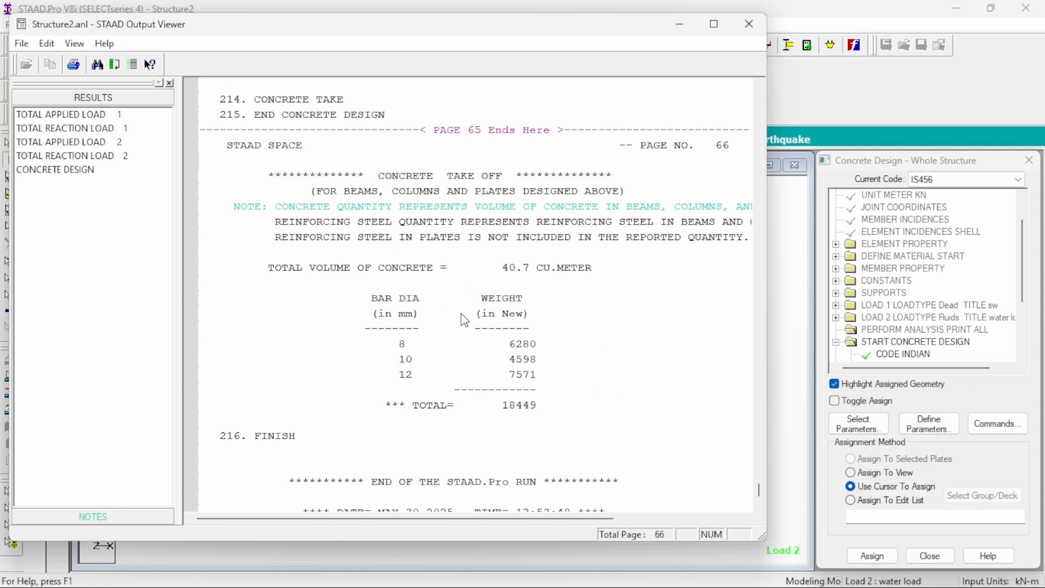
{"action": "left_click", "coordinate": [749, 24]}
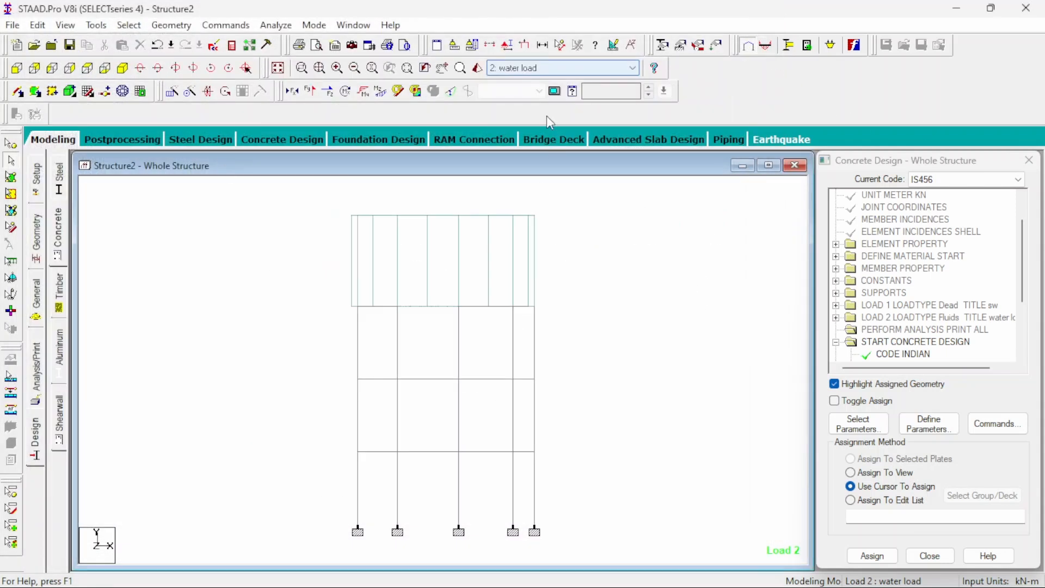
Inspect the tank in a 3D rendered view from above, and put the rendered window away
{"action": "left_click", "coordinate": [477, 67]}
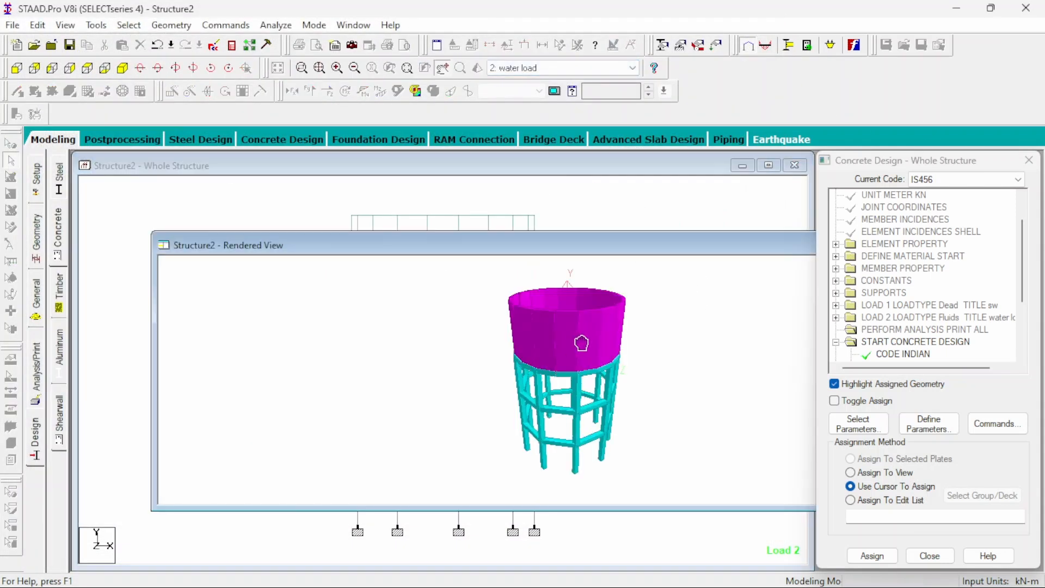
{"action": "left_click_drag", "start_coordinate": [581, 343], "coordinate": [499, 389]}
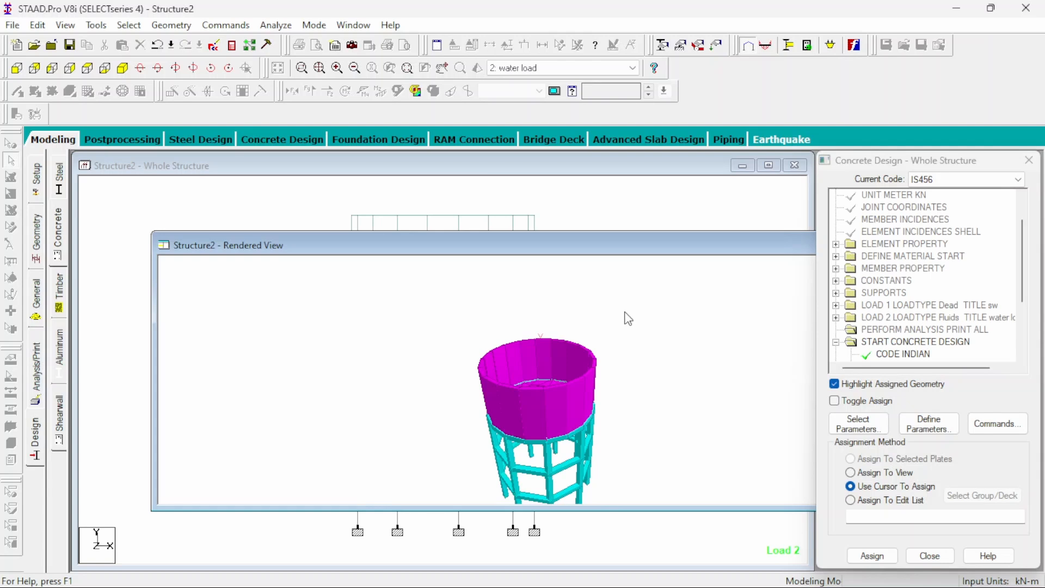
{"action": "left_click_drag", "start_coordinate": [708, 253], "coordinate": [626, 235]}
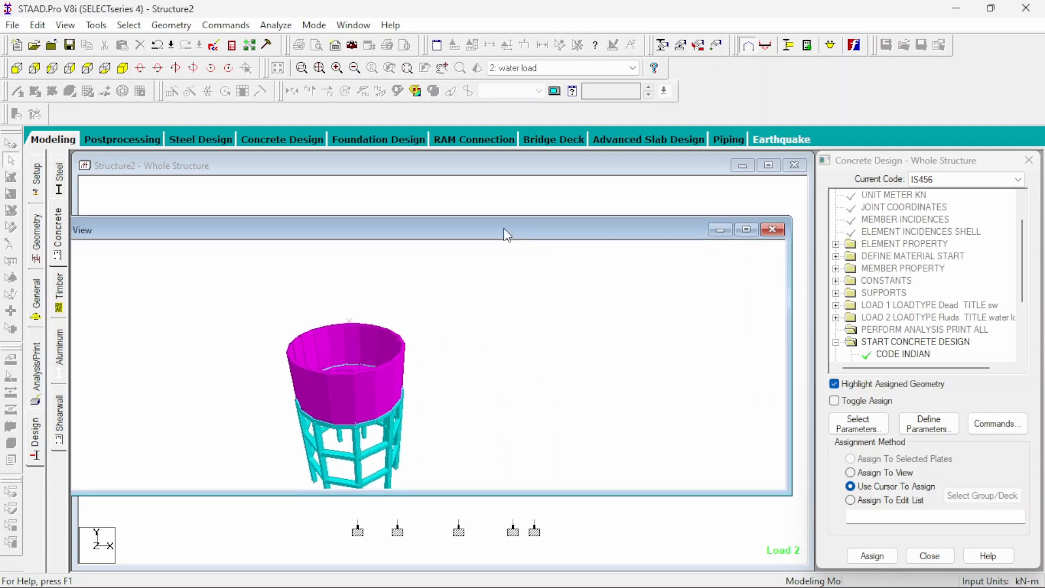
{"action": "left_click", "coordinate": [727, 234]}
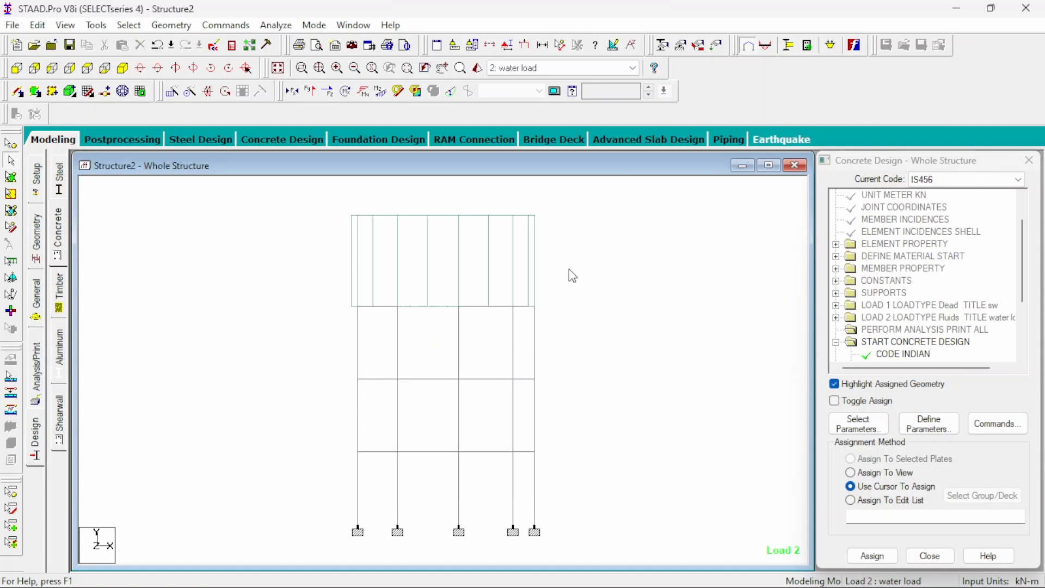